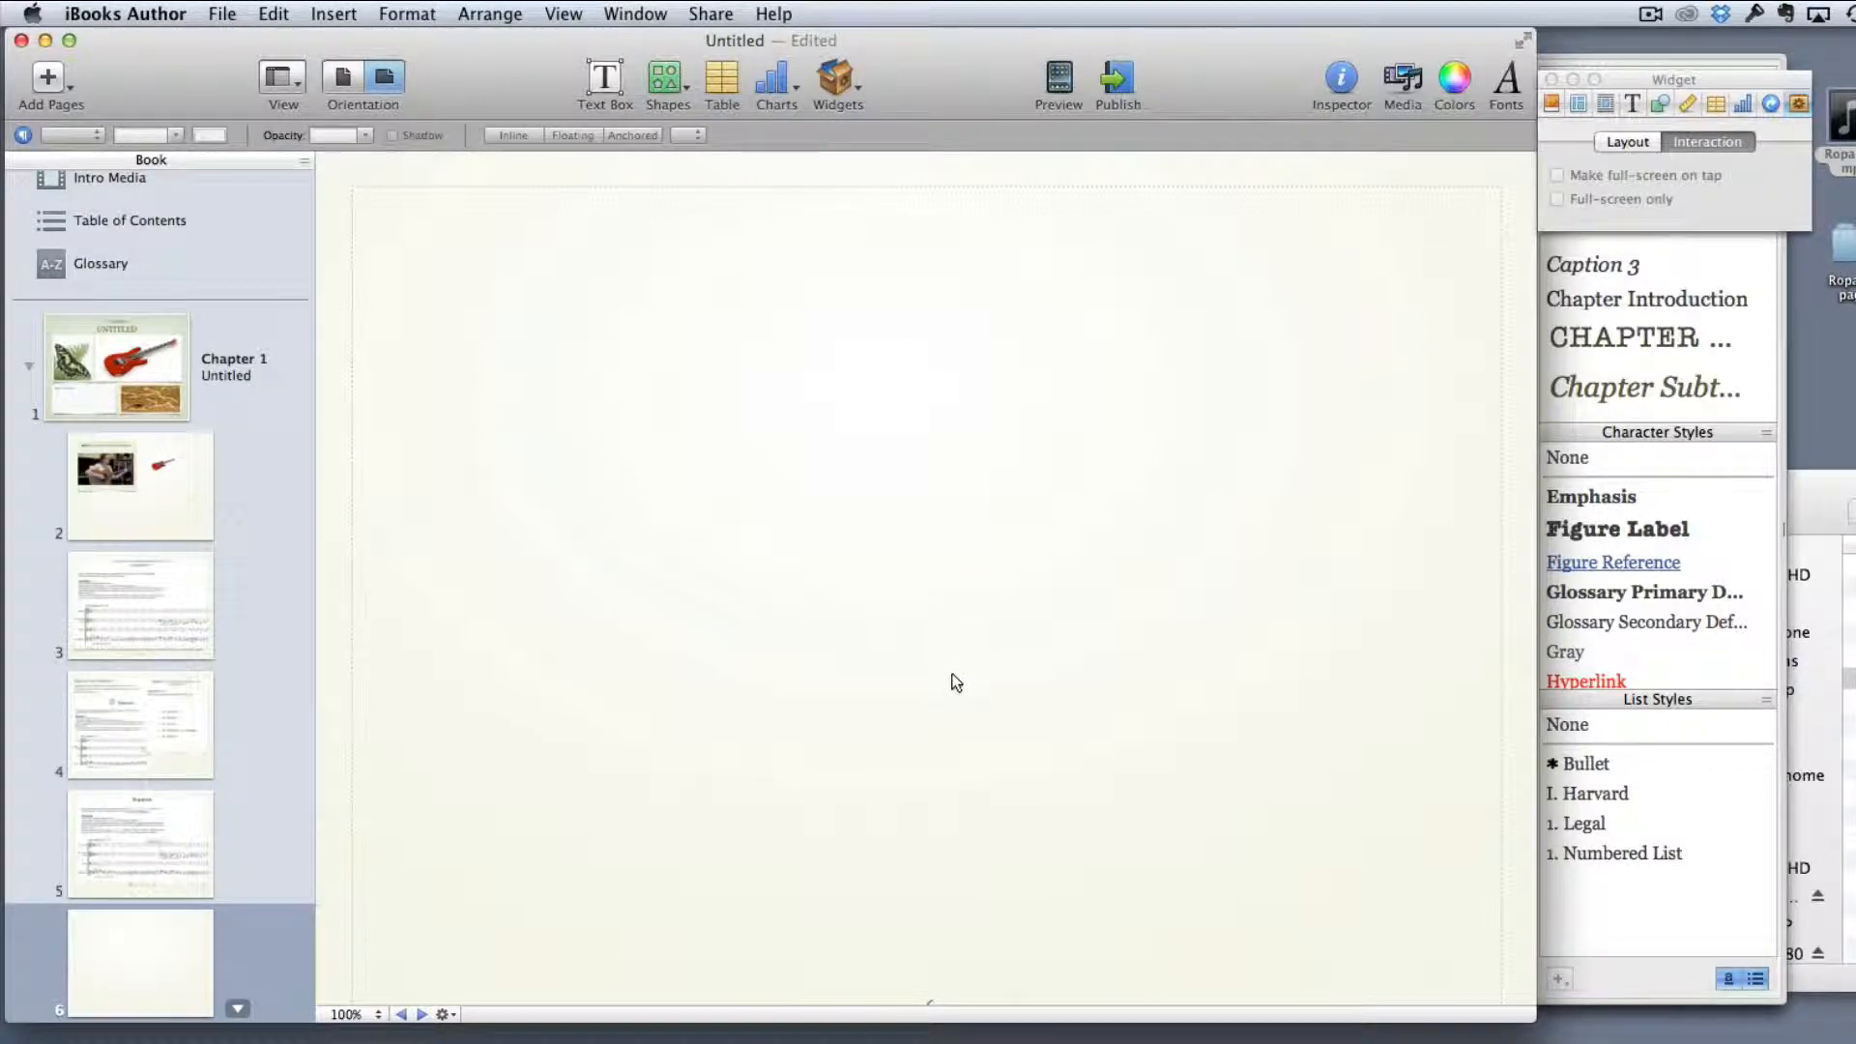
Insert an Interactive Image widget on page 6, move it to the page's upper-left corner and enlarge it to fill the page
{"action": "left_click", "coordinate": [833, 97]}
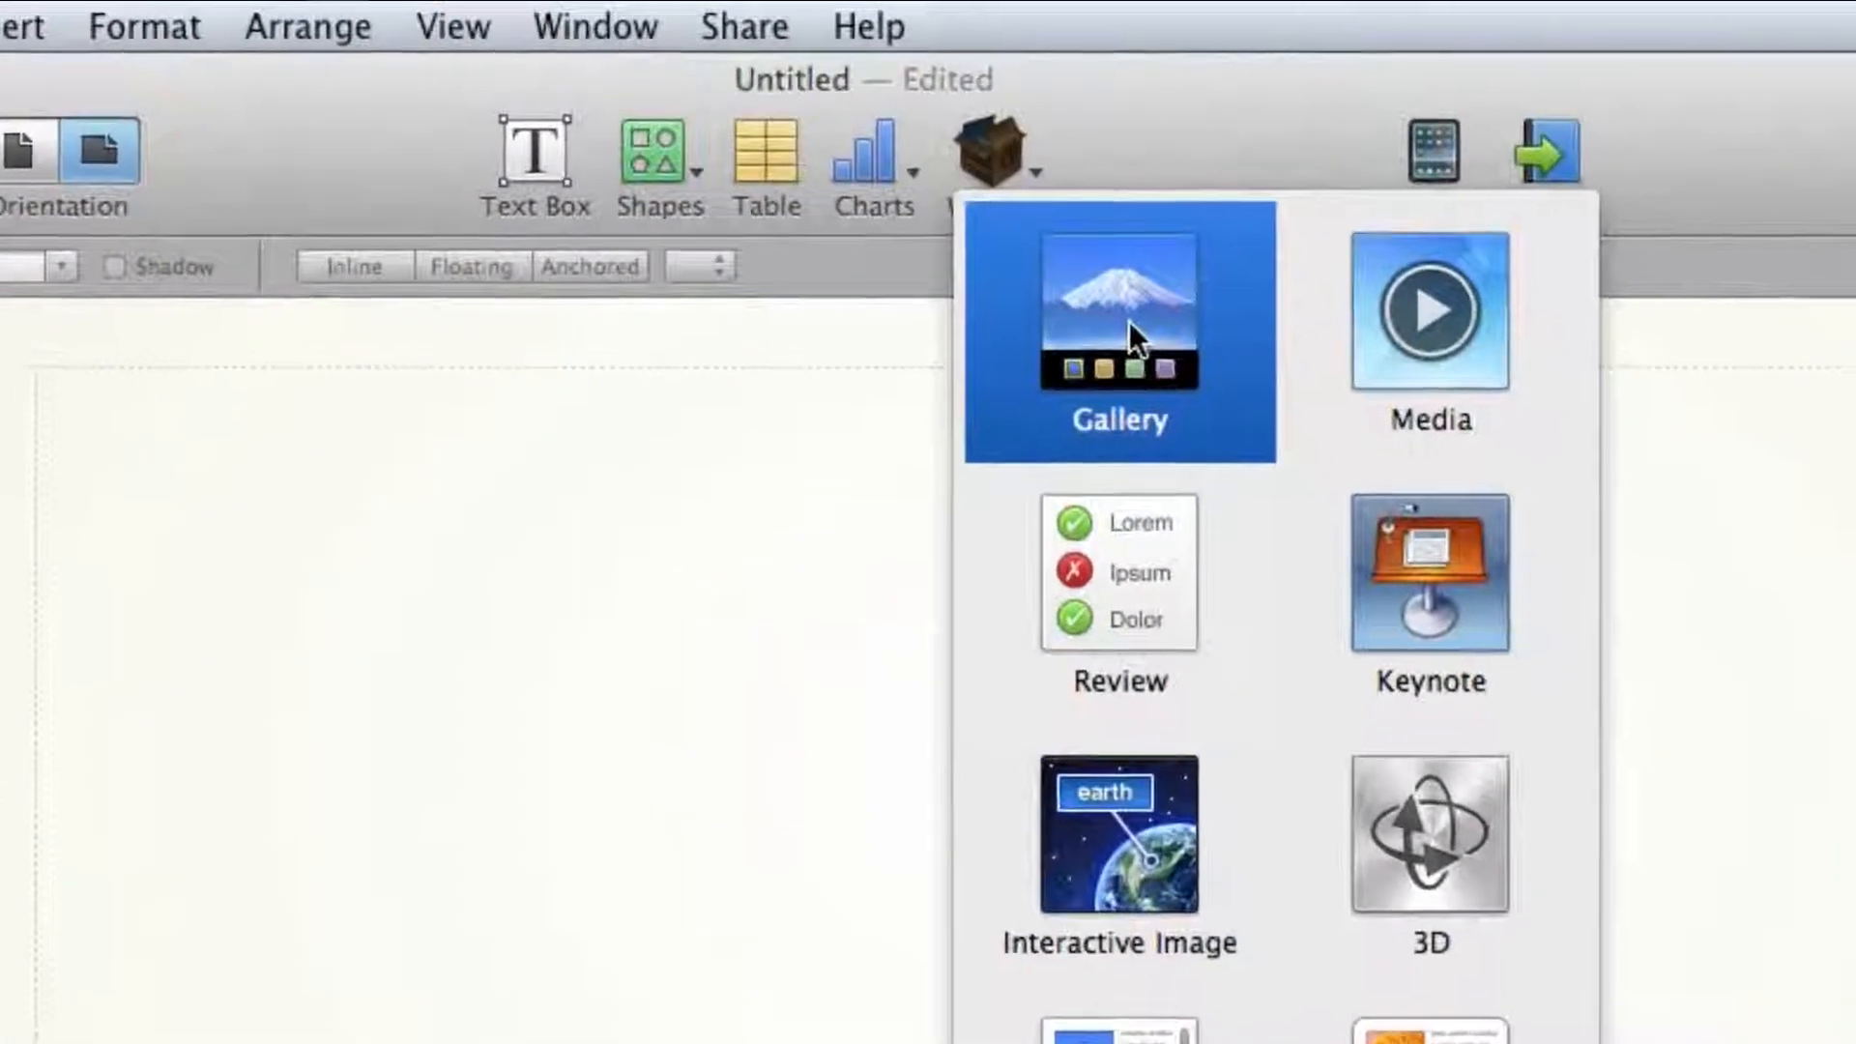
{"action": "left_click", "coordinate": [1121, 895]}
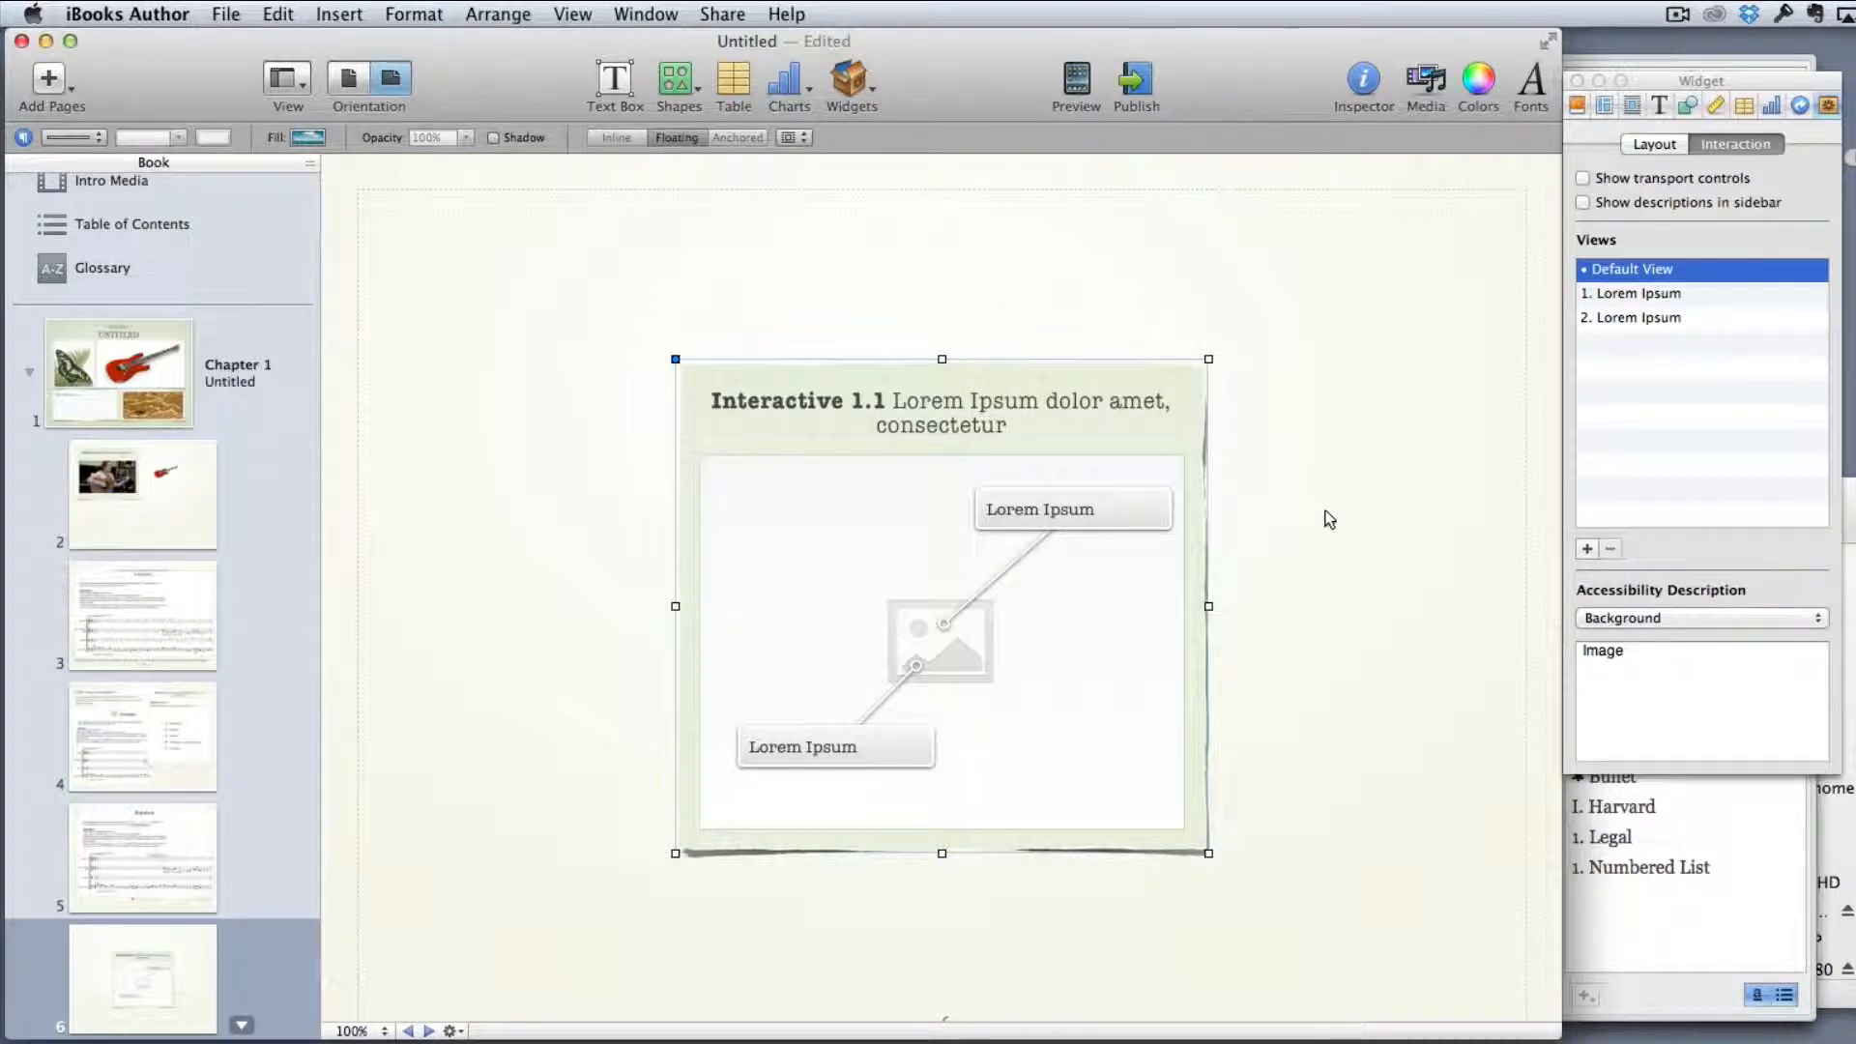
{"action": "left_click", "coordinate": [1028, 418]}
{"action": "left_click_drag", "start_coordinate": [1028, 415], "coordinate": [692, 228]}
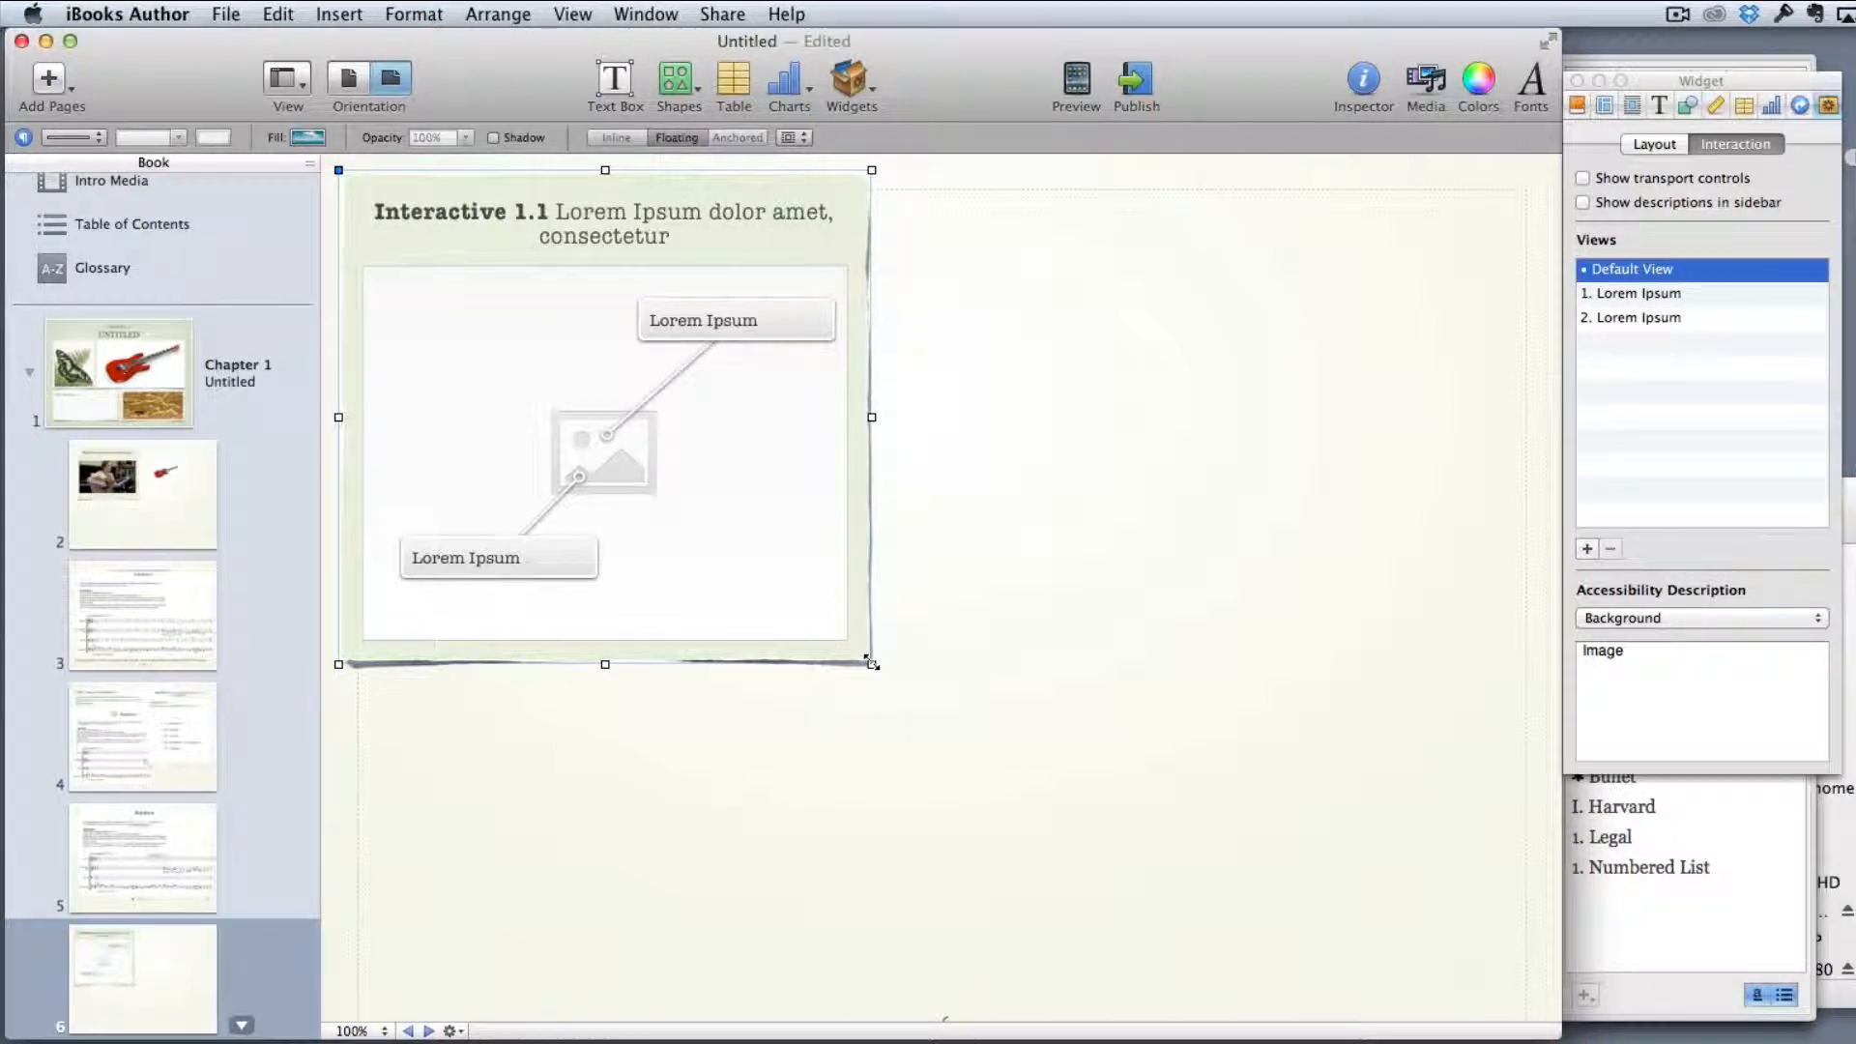
{"action": "left_click_drag", "start_coordinate": [872, 665], "coordinate": [1532, 996]}
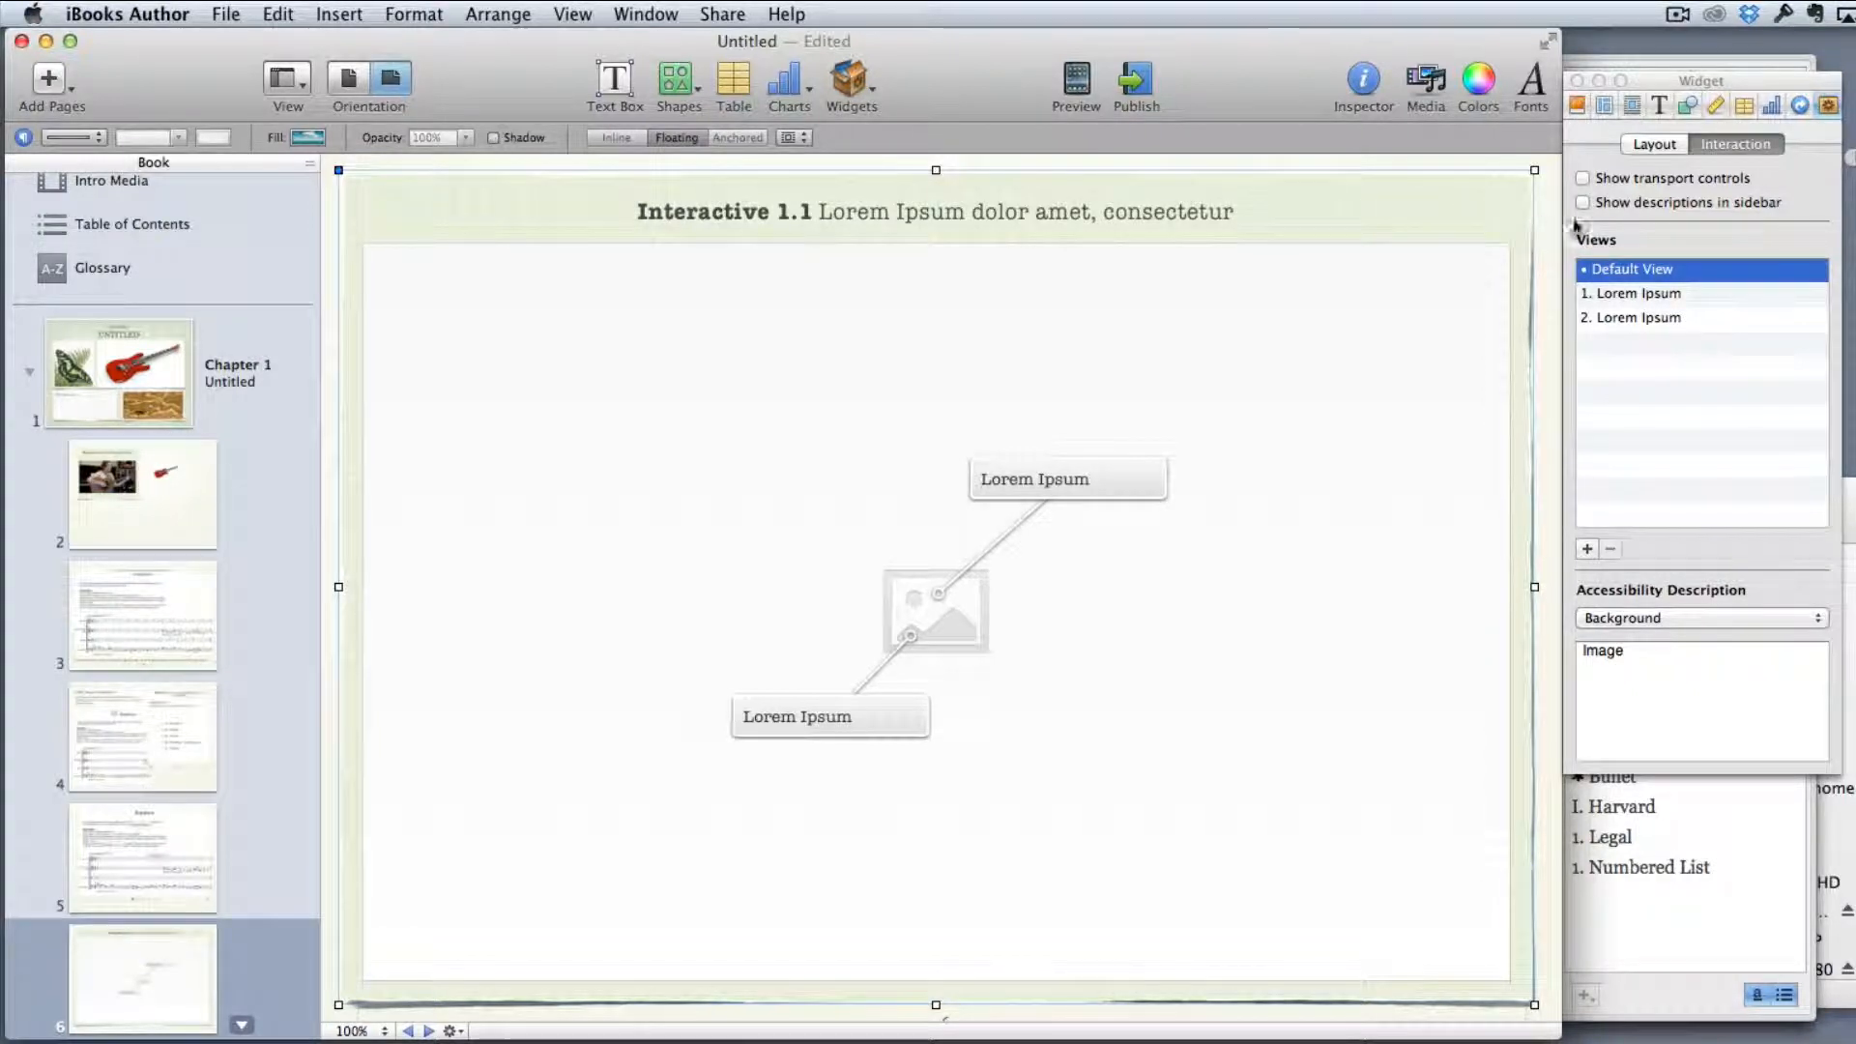
Turn off the title and the background in the interactive image widget's layout
{"action": "left_click", "coordinate": [1654, 145]}
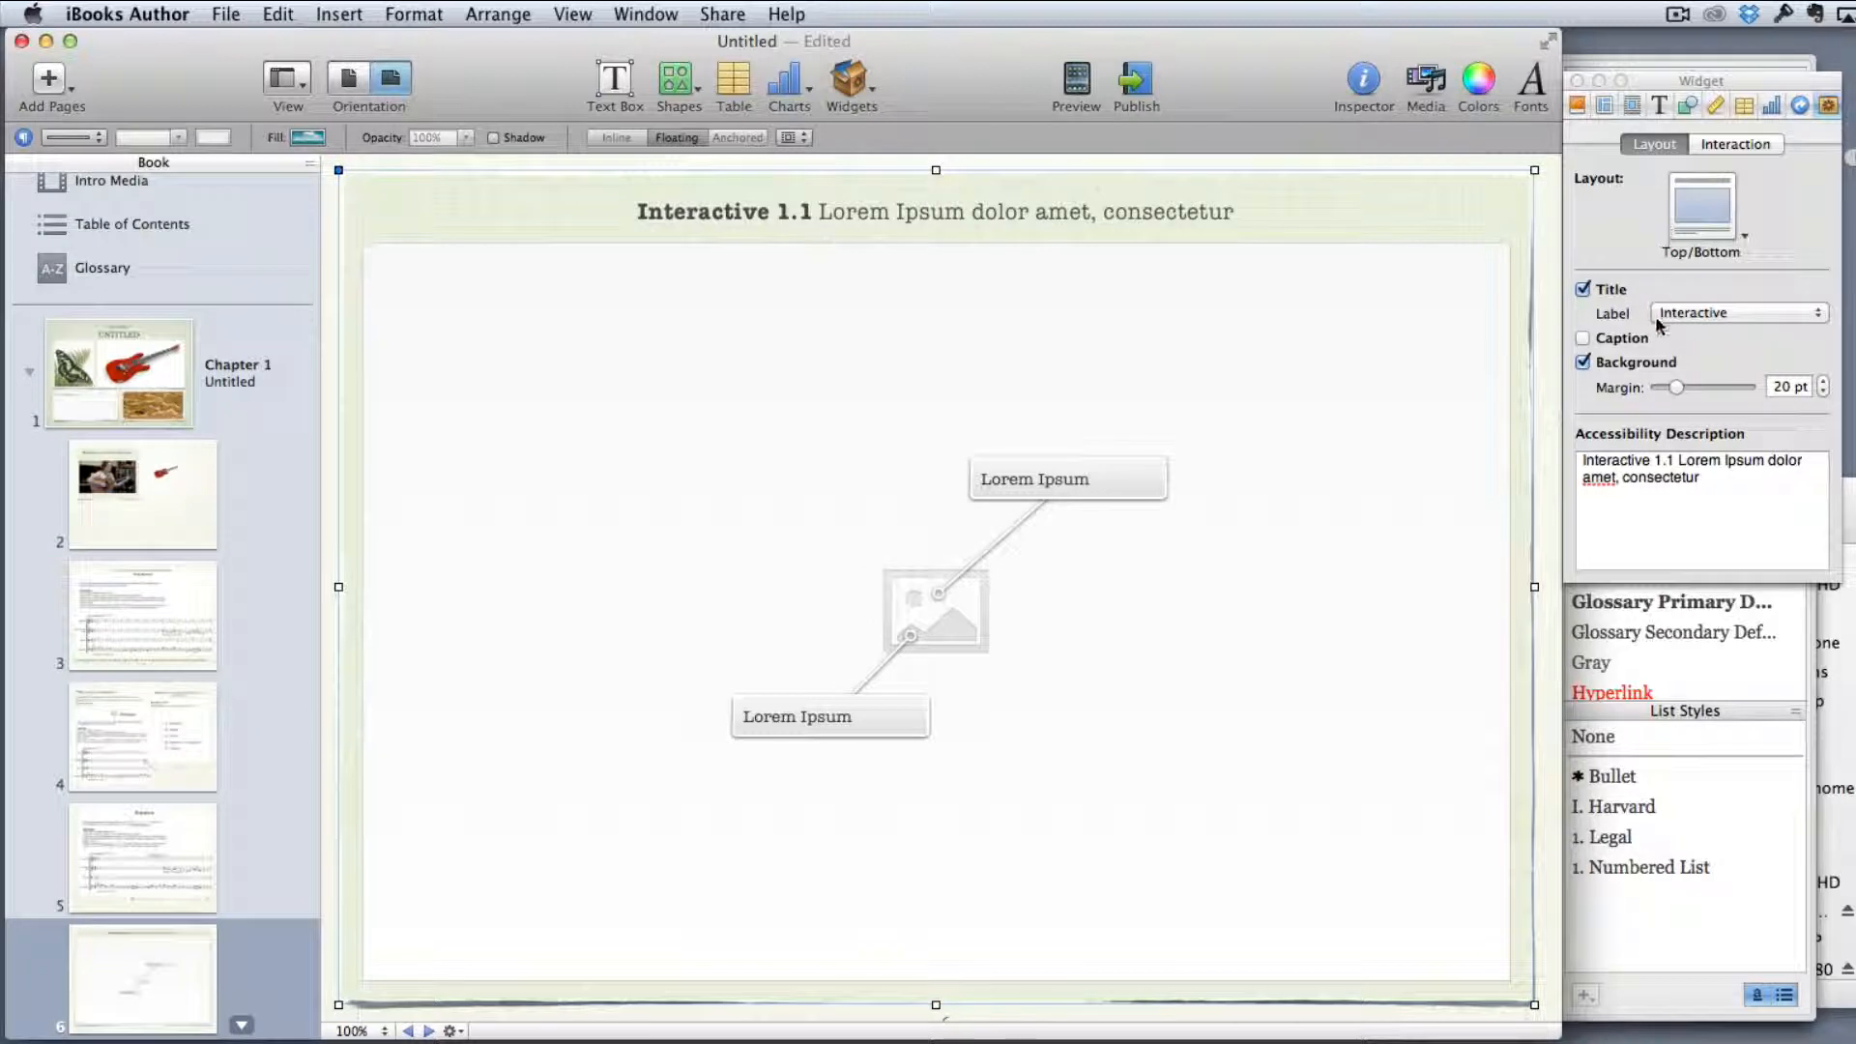
{"action": "left_click", "coordinate": [1602, 290]}
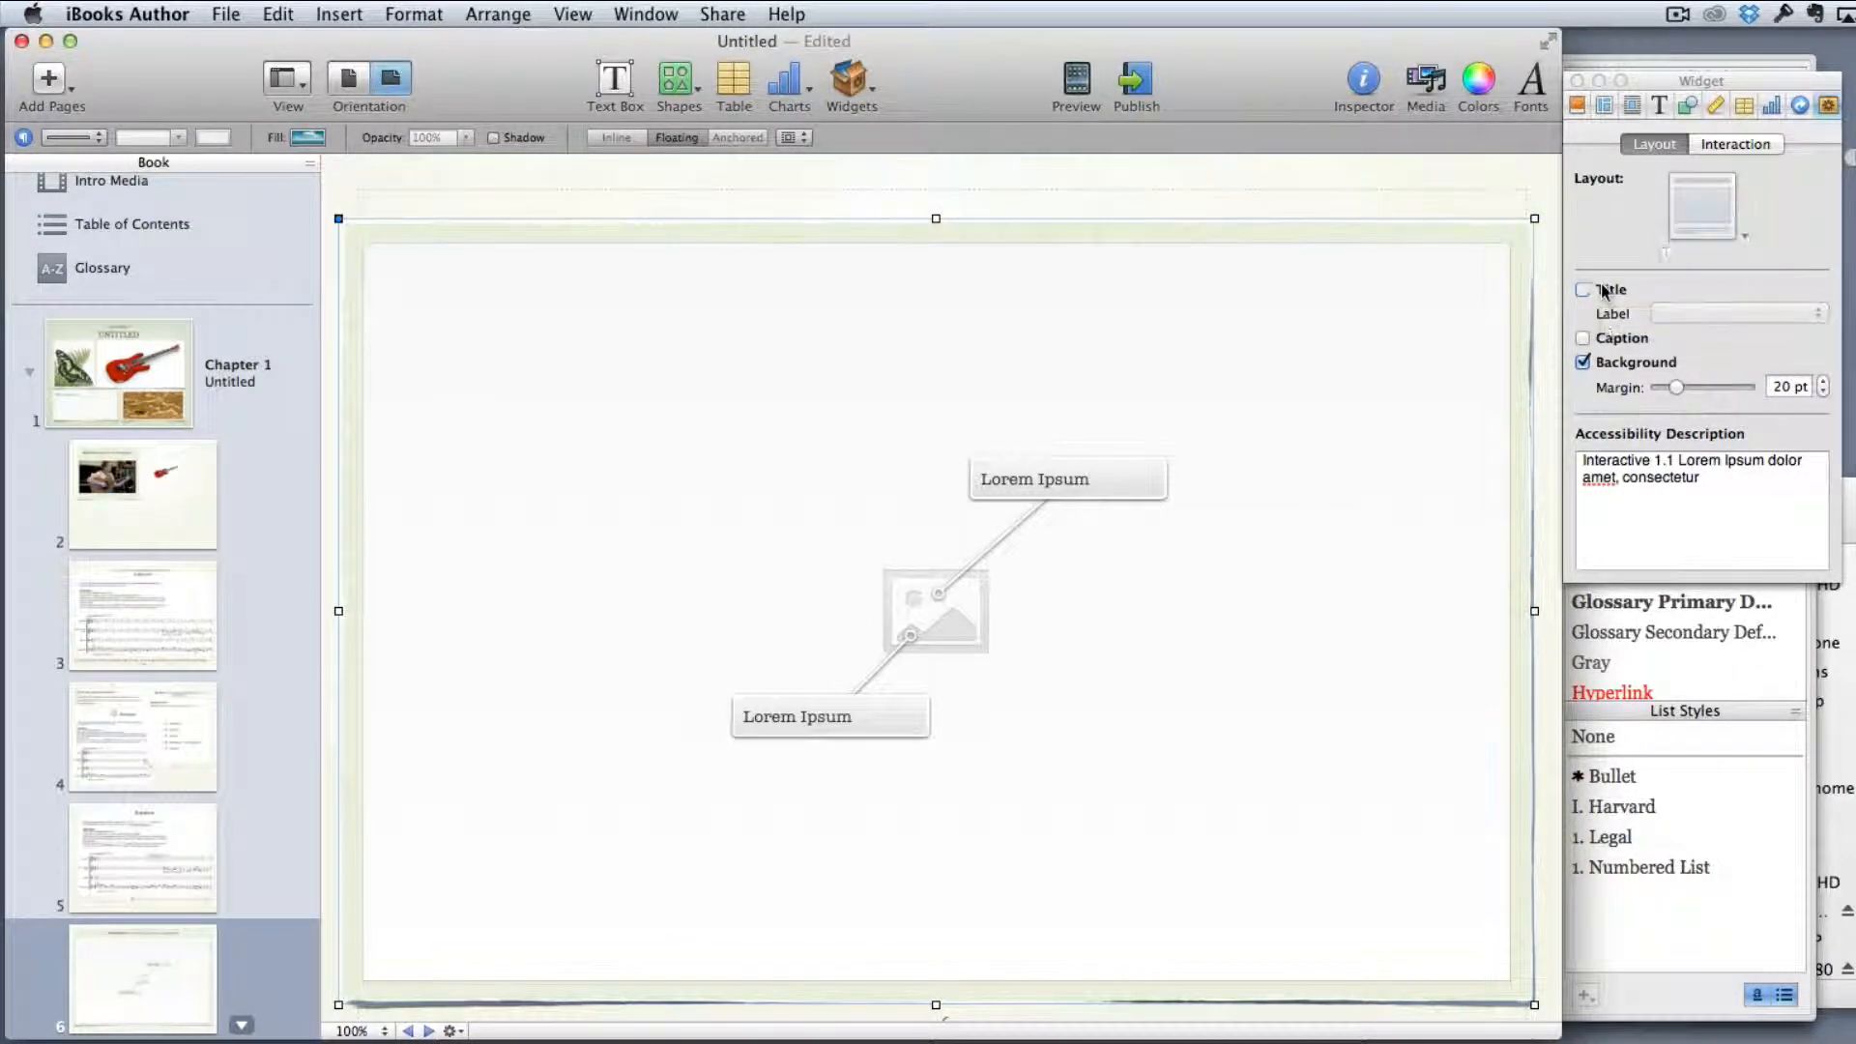
{"action": "left_click", "coordinate": [1606, 365]}
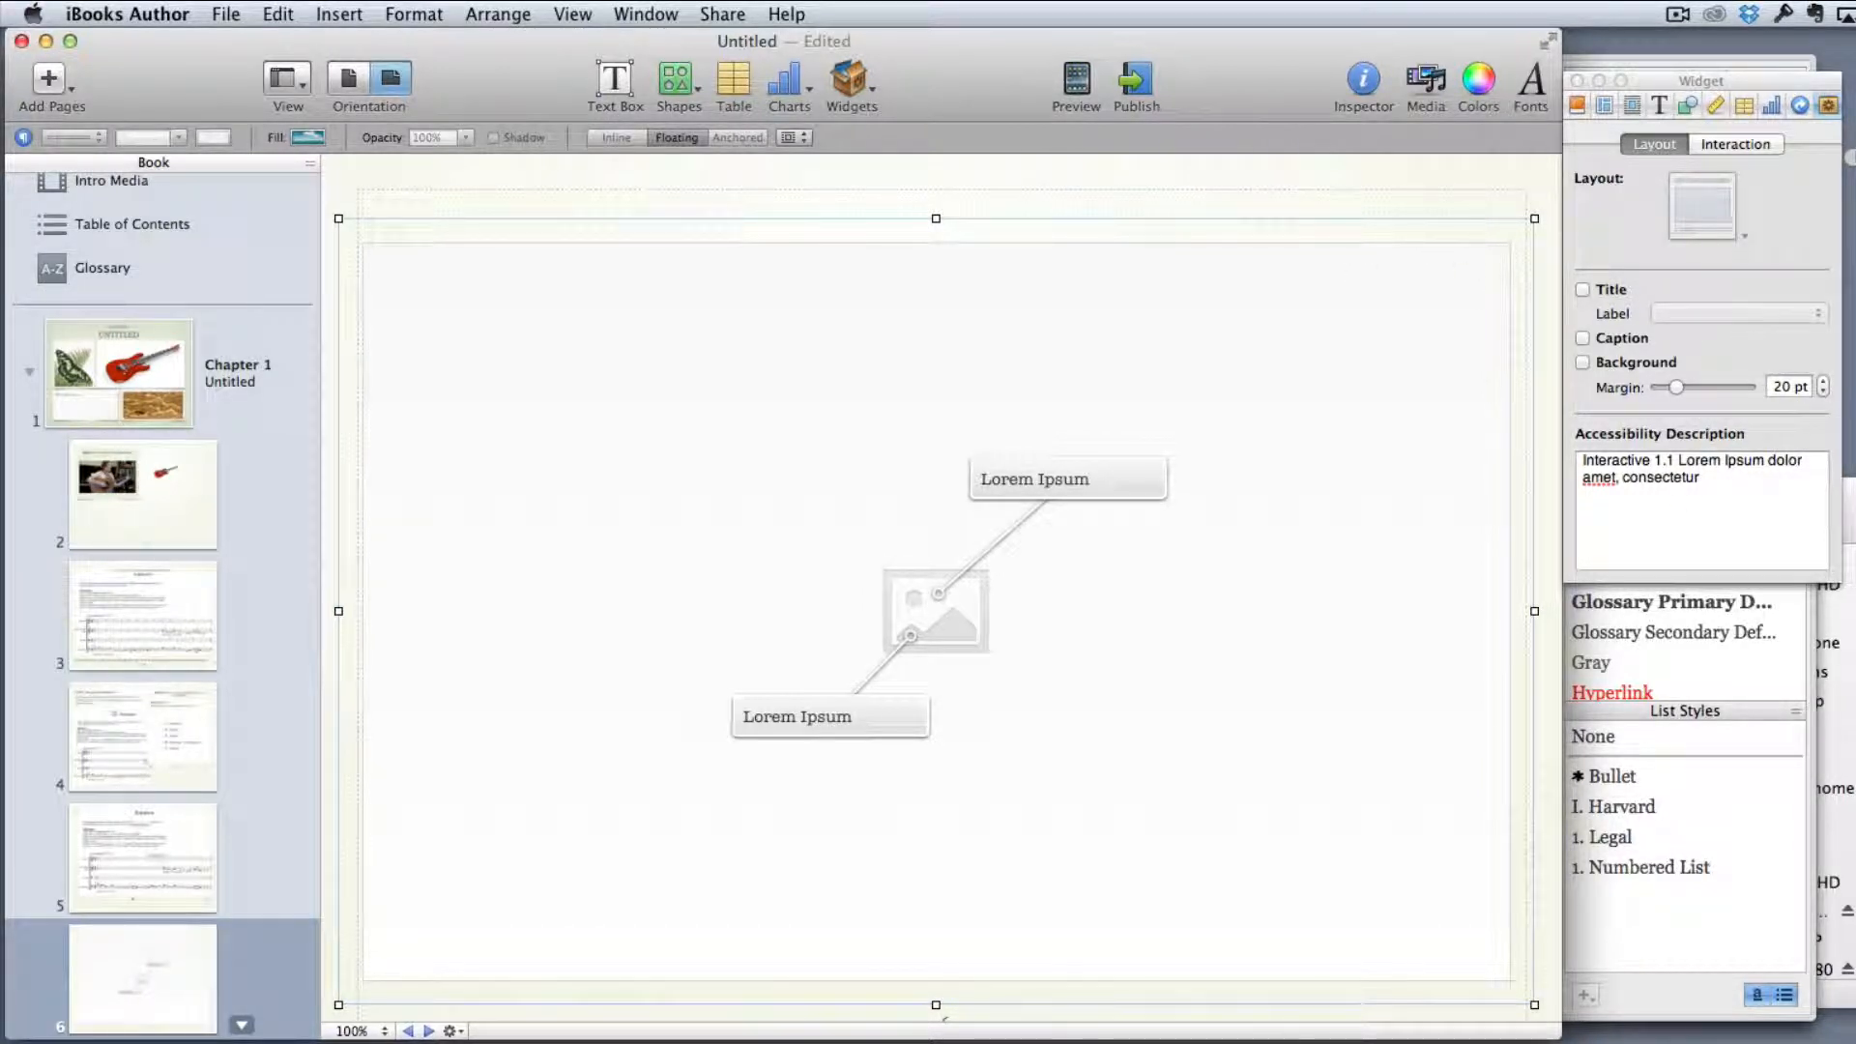
Place the music score image from the Finder window into the interactive image widget and shift it slightly upward
{"action": "left_click", "coordinate": [1835, 734]}
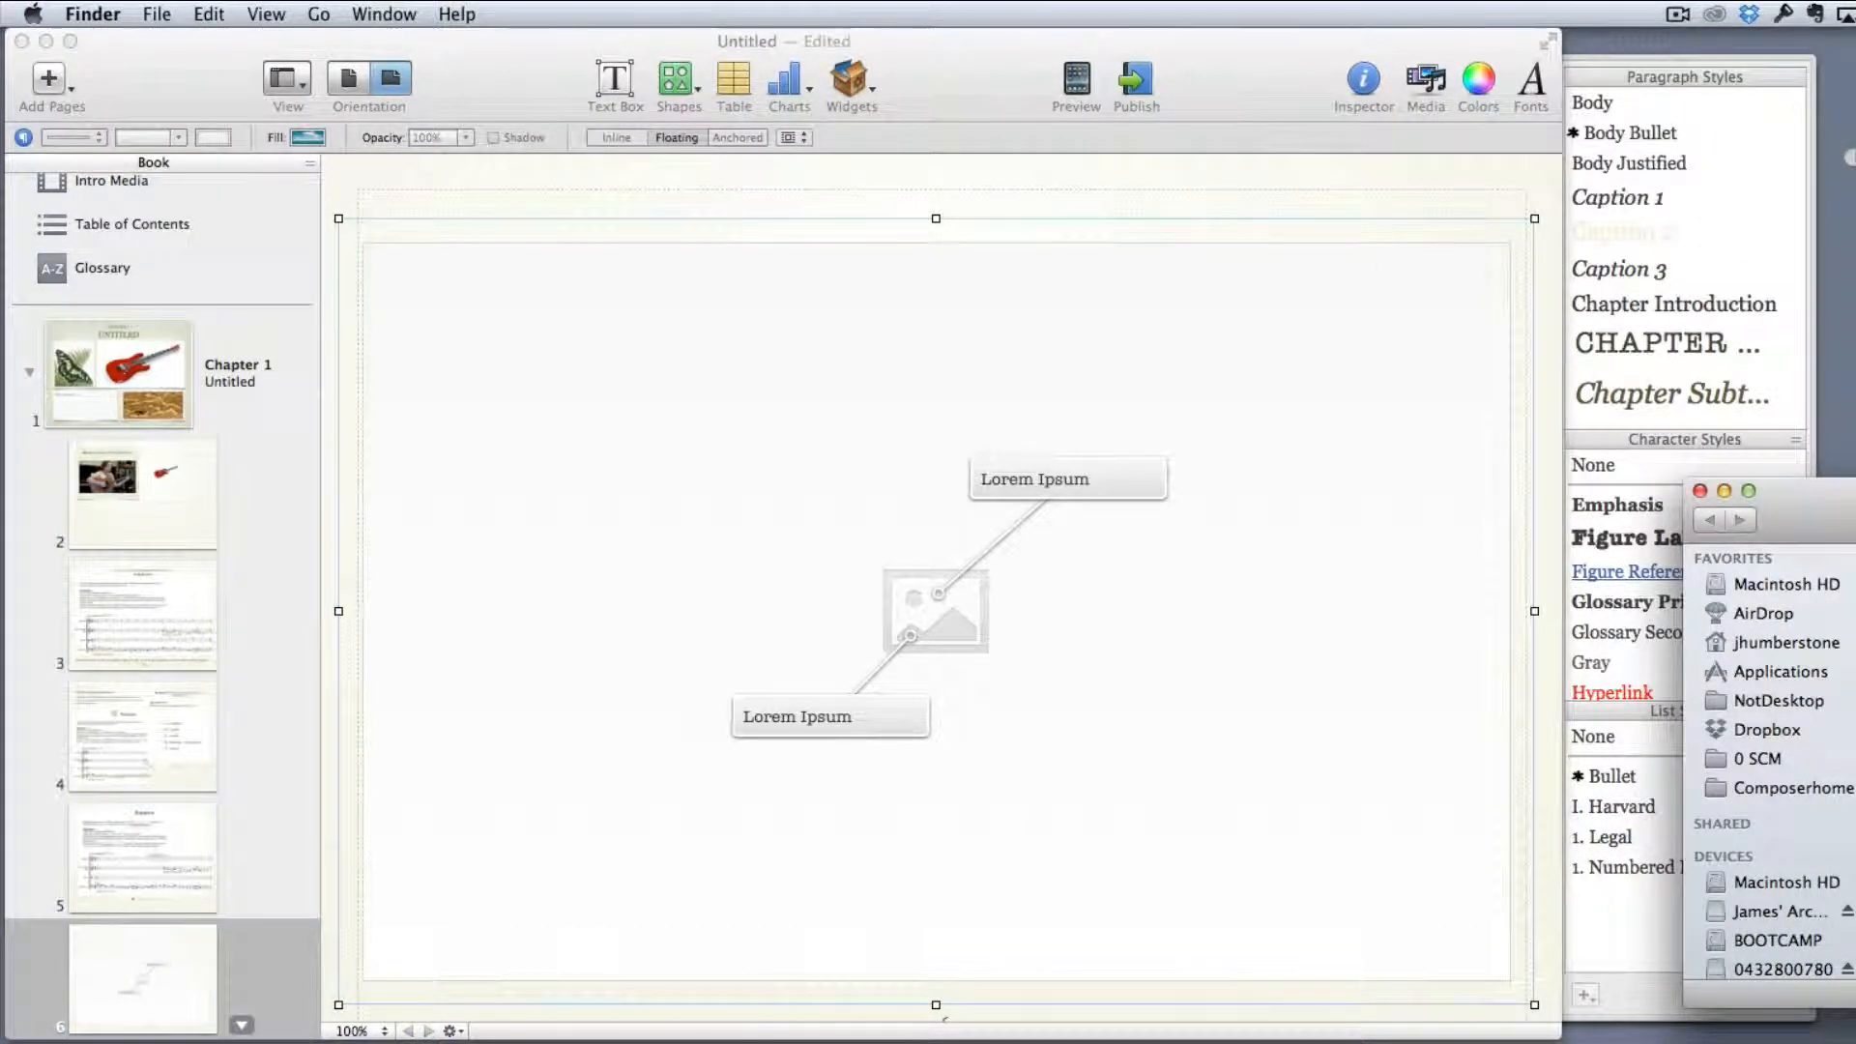
{"action": "left_click_drag", "start_coordinate": [1851, 703], "coordinate": [1392, 711]}
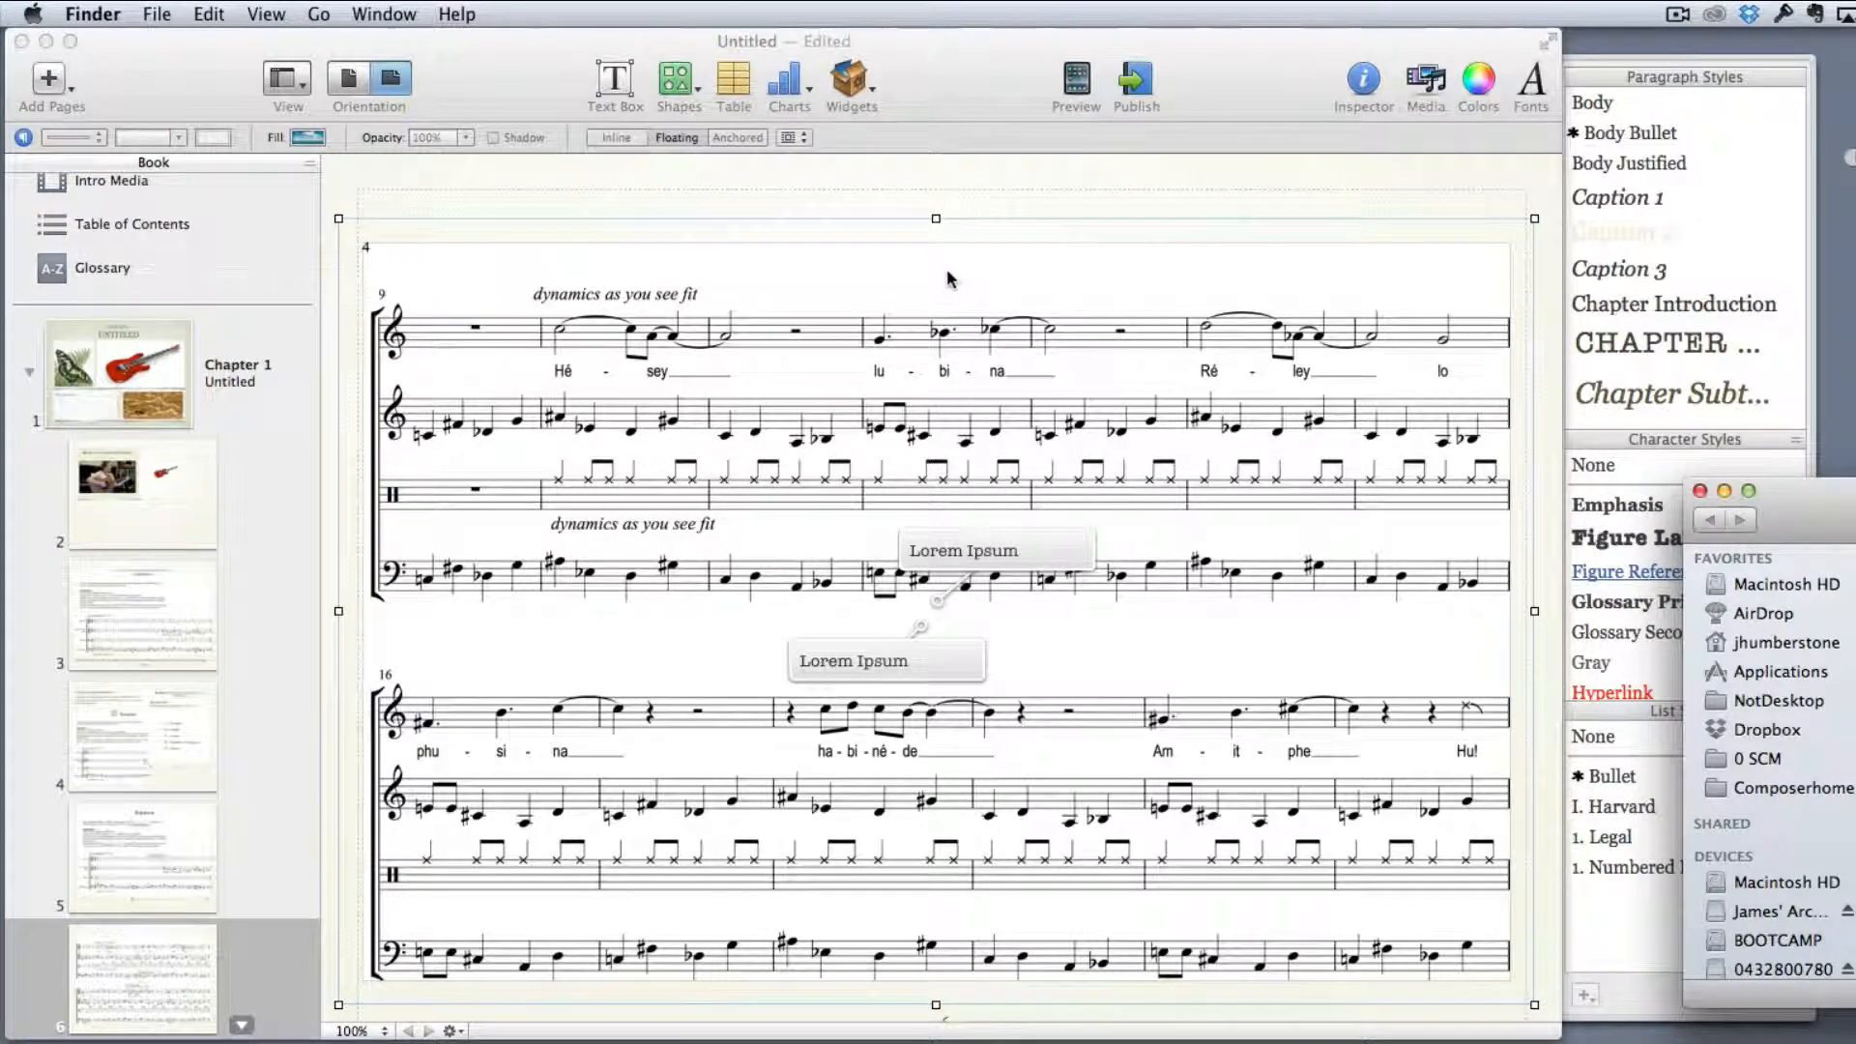
{"action": "left_click_drag", "start_coordinate": [950, 276], "coordinate": [947, 256]}
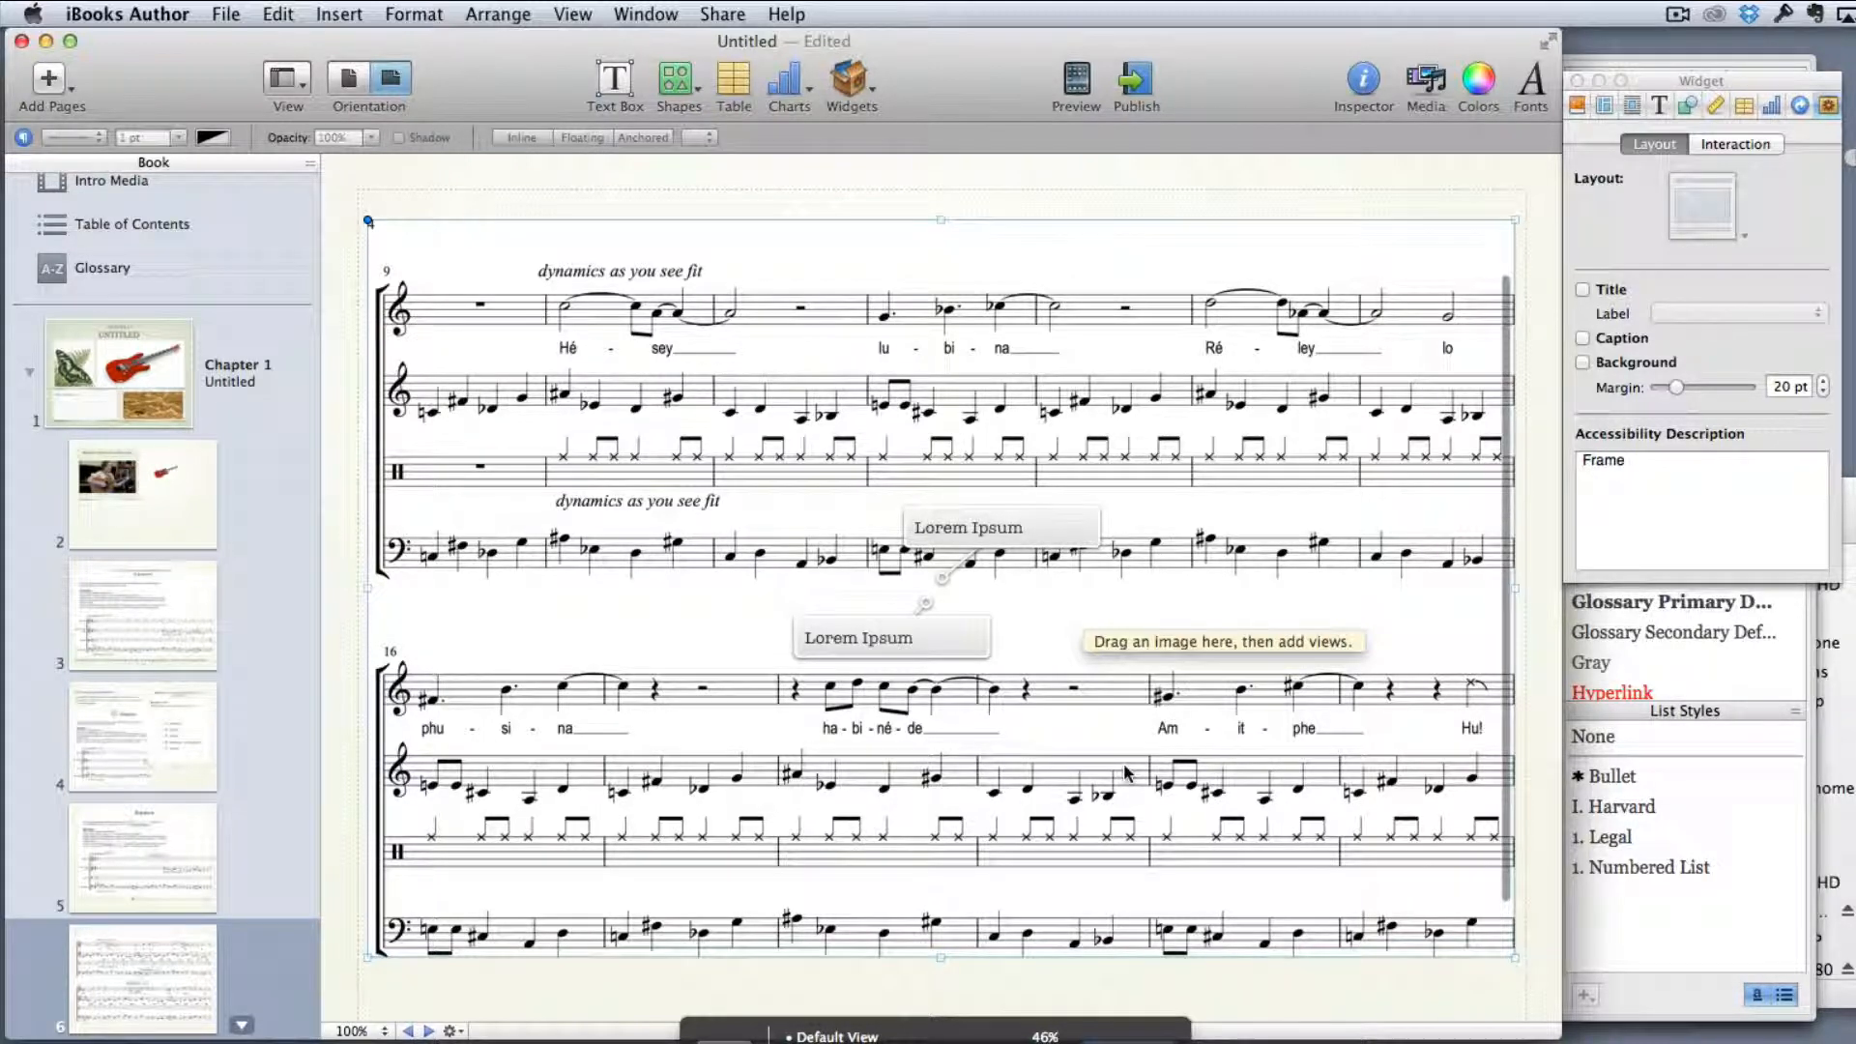
Examine the zoomed views and descriptions attached to the two placeholder labels on the score
{"action": "left_click", "coordinate": [1010, 530]}
{"action": "left_click", "coordinate": [1009, 527]}
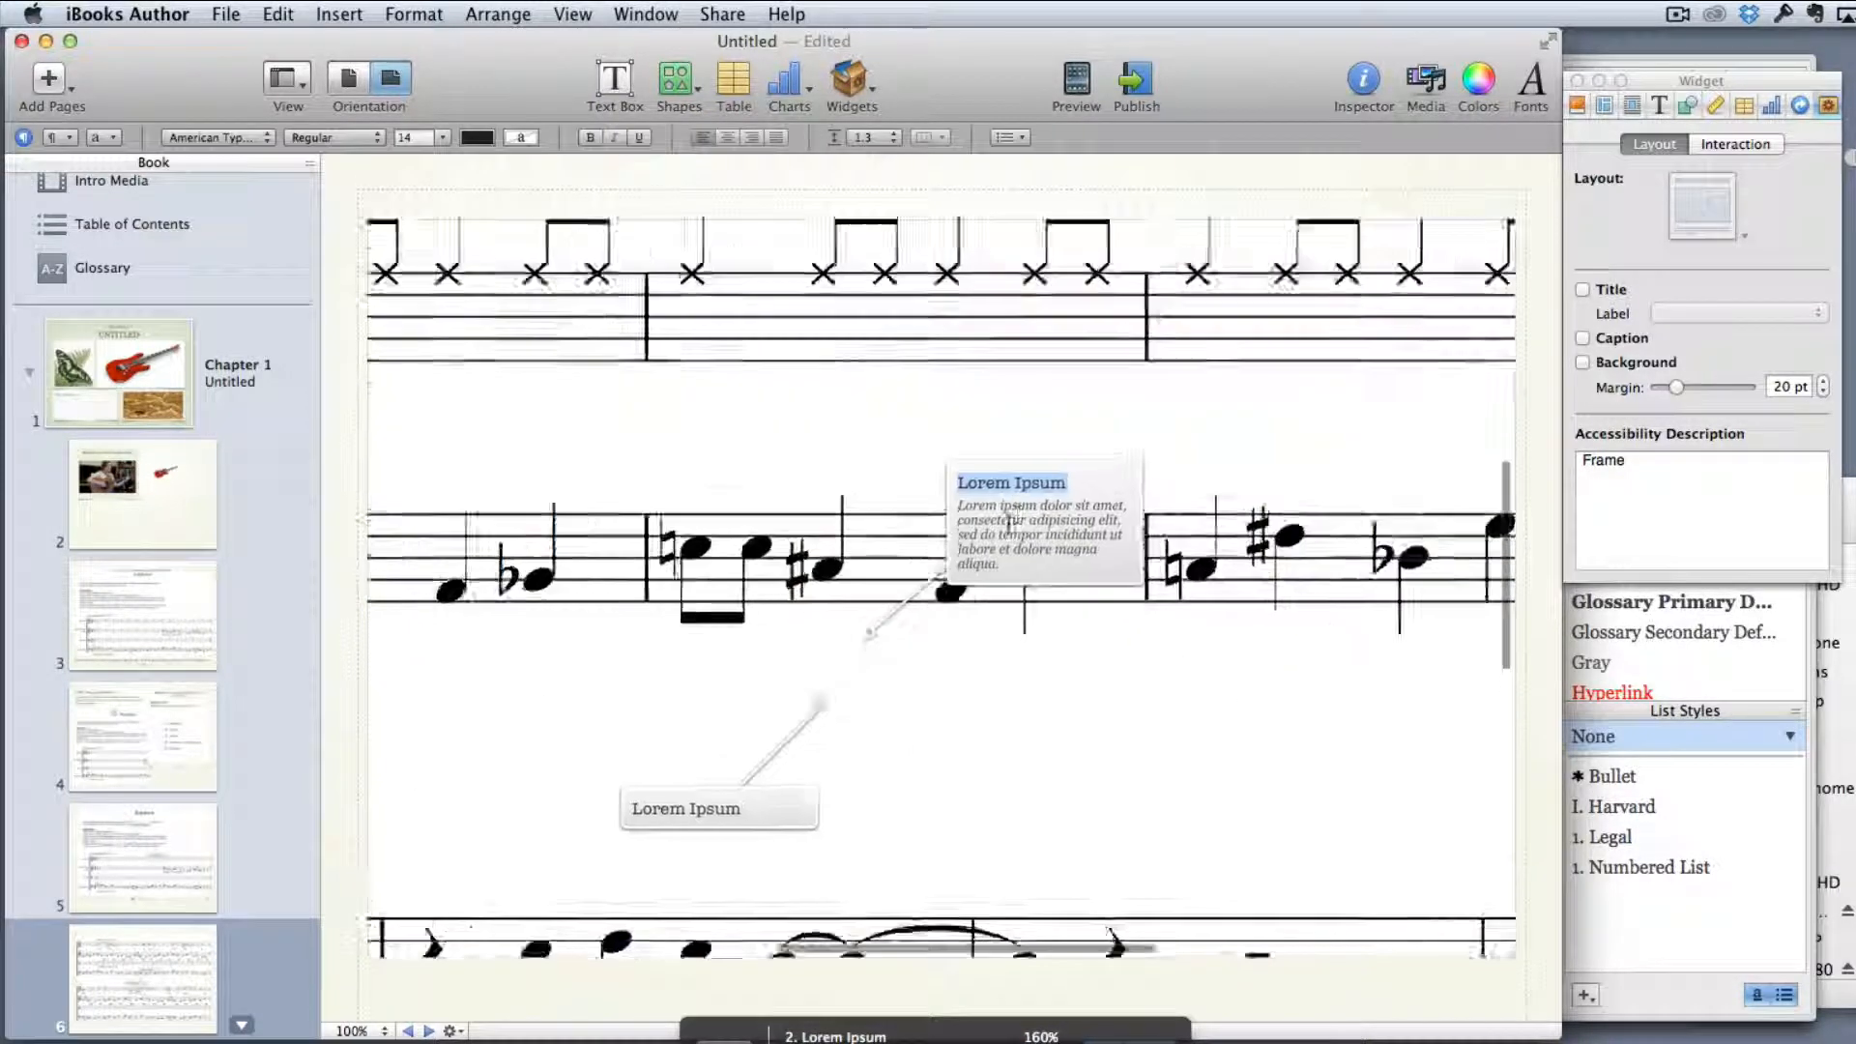
{"action": "left_click", "coordinate": [716, 852]}
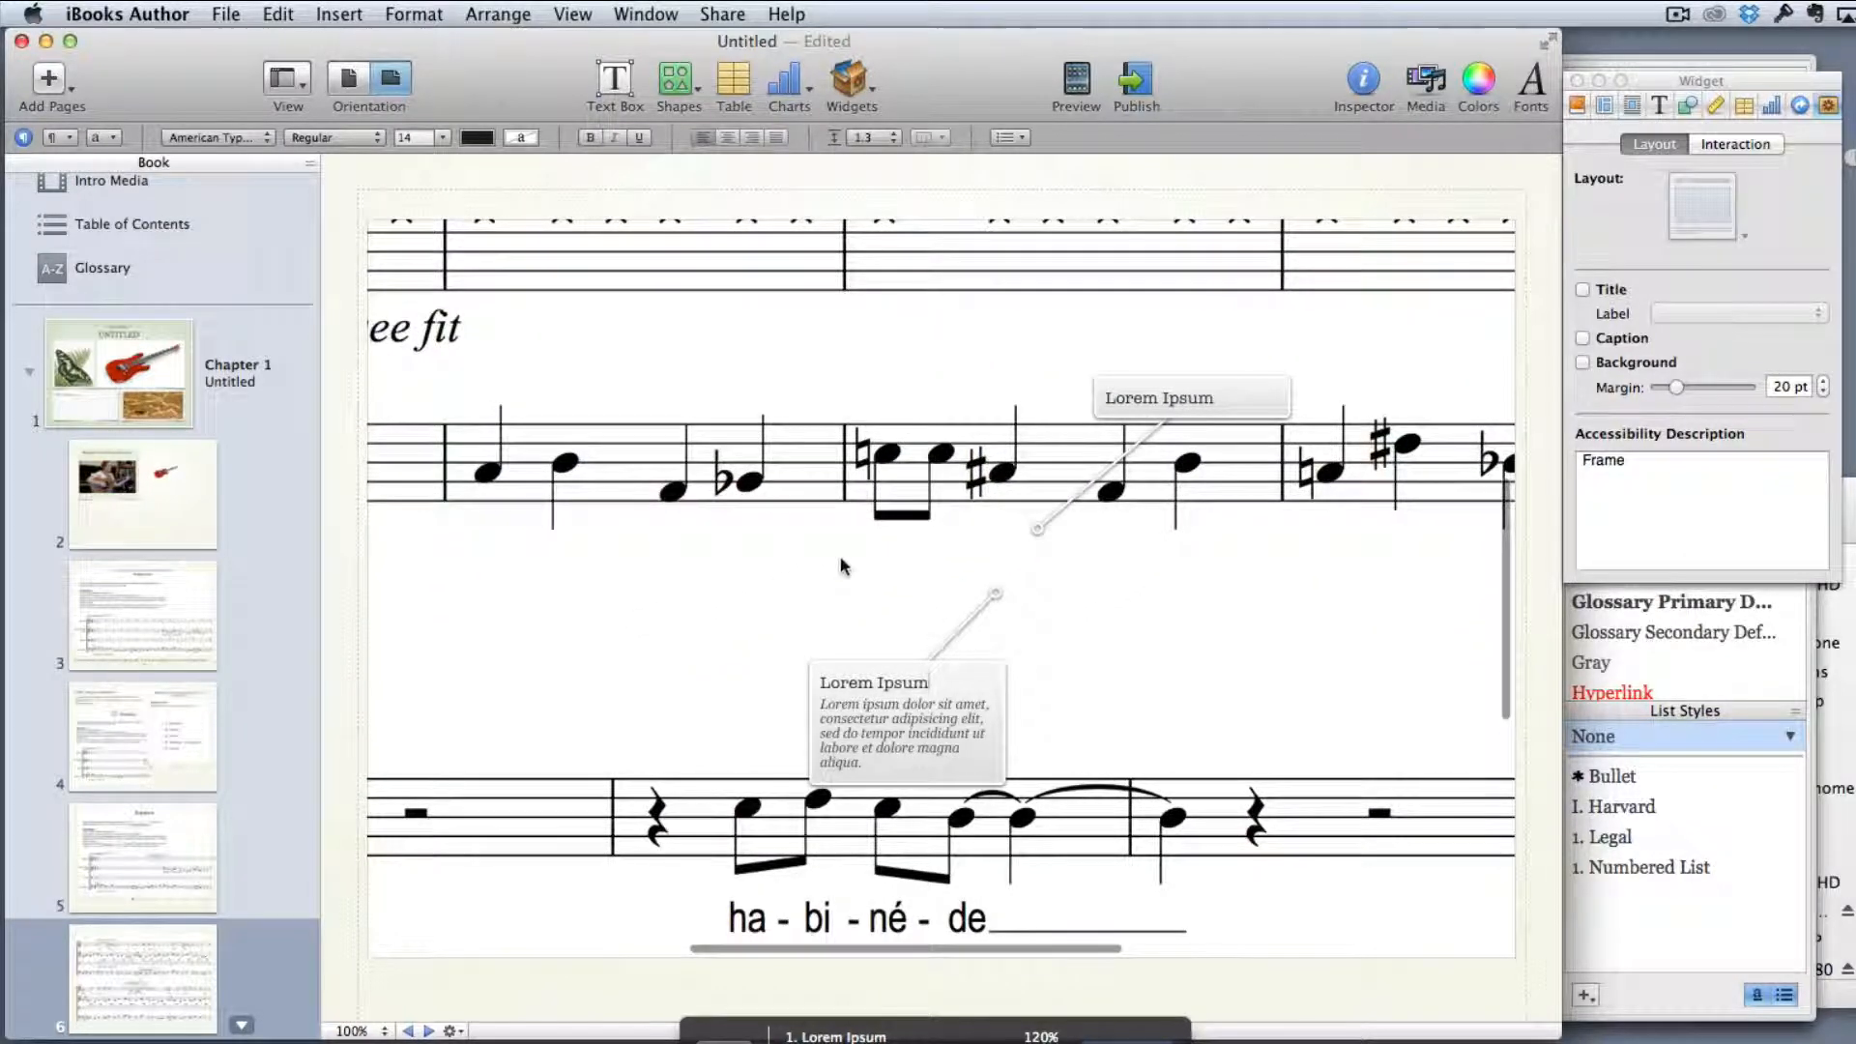
{"action": "key", "text": "Escape"}
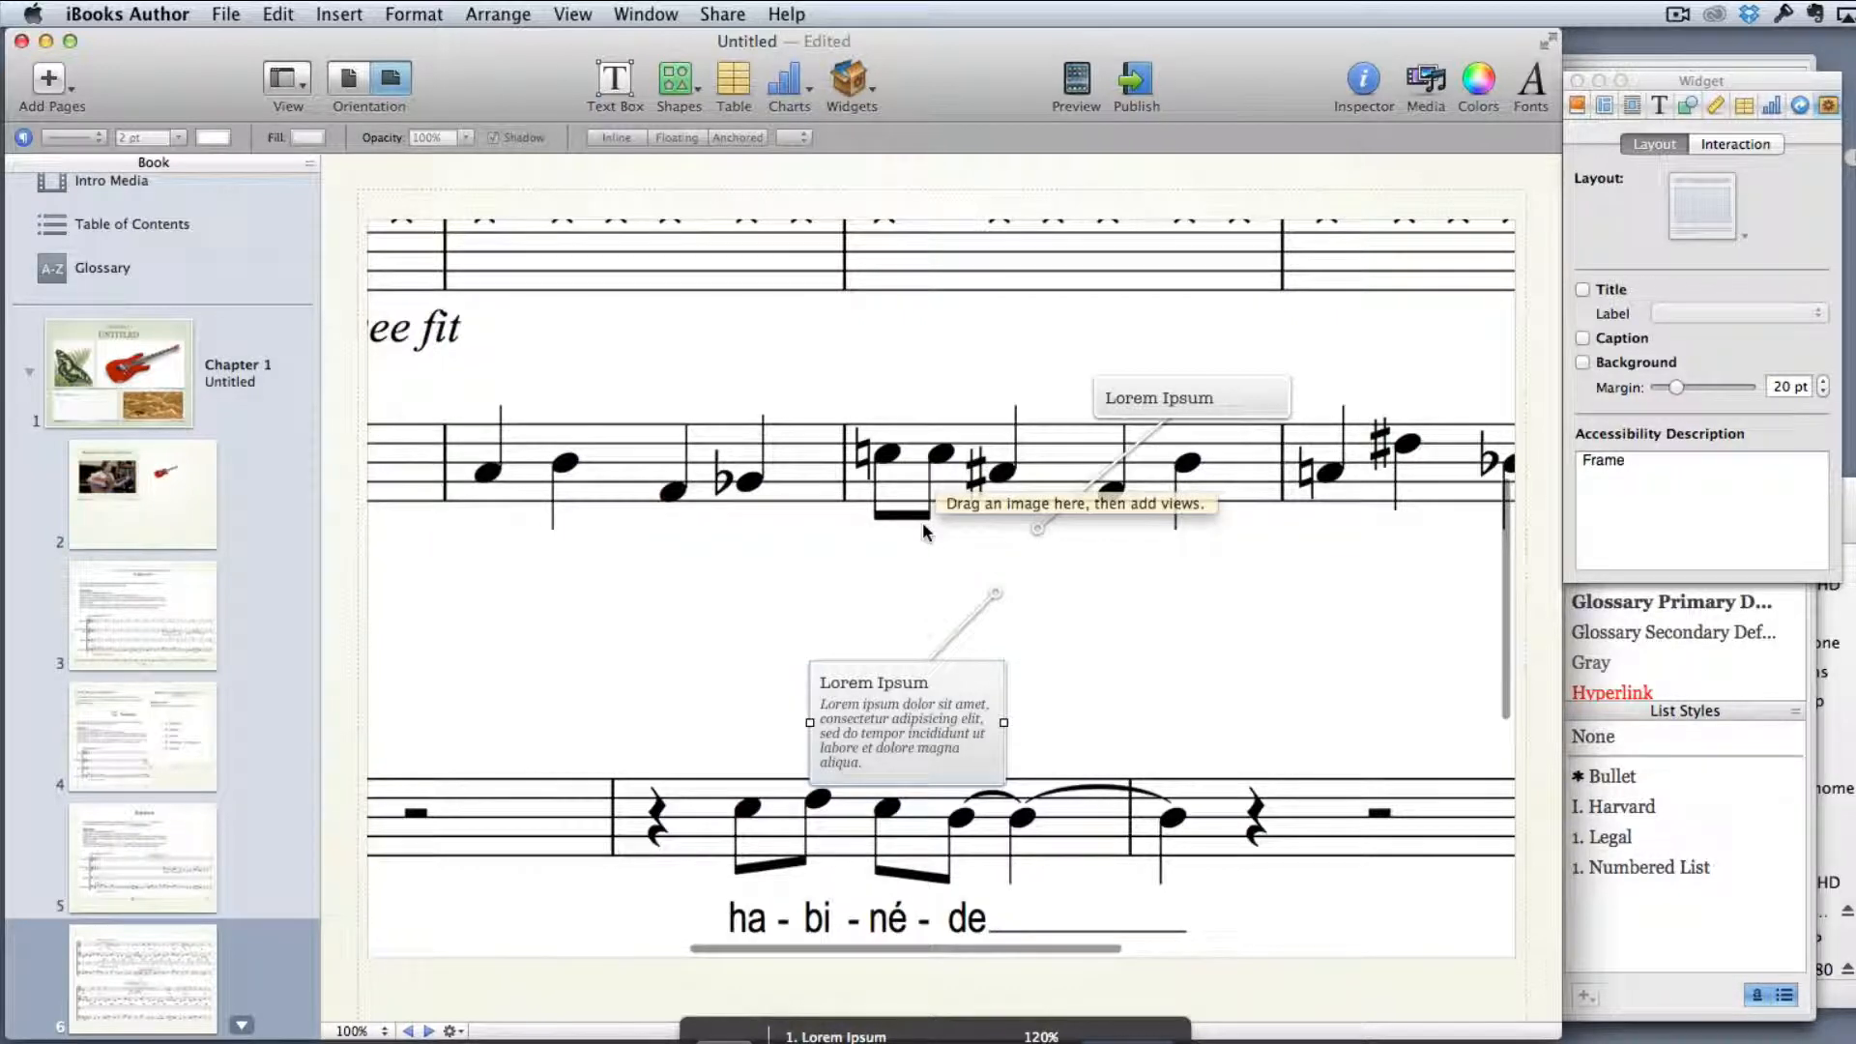
{"action": "left_click_drag", "start_coordinate": [783, 492], "coordinate": [798, 504]}
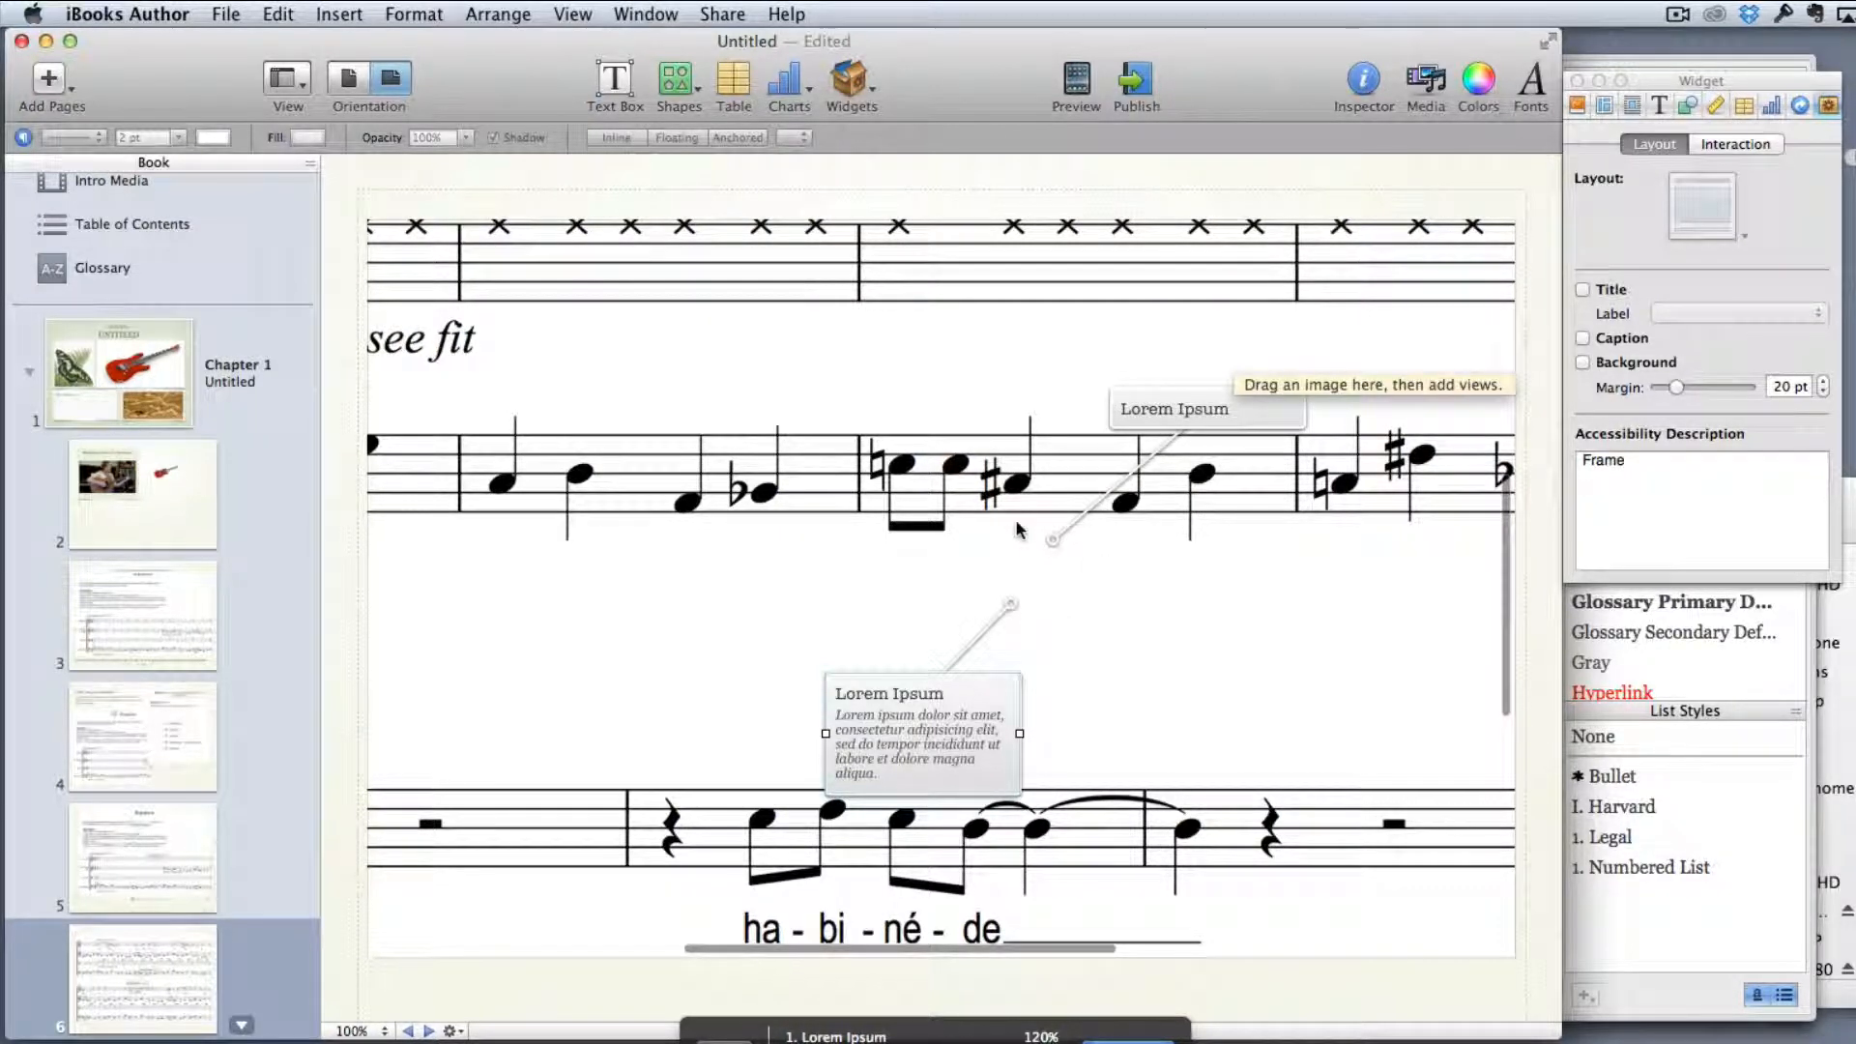
Show the widget's transport controls and return to its default view
{"action": "left_click", "coordinate": [1736, 145]}
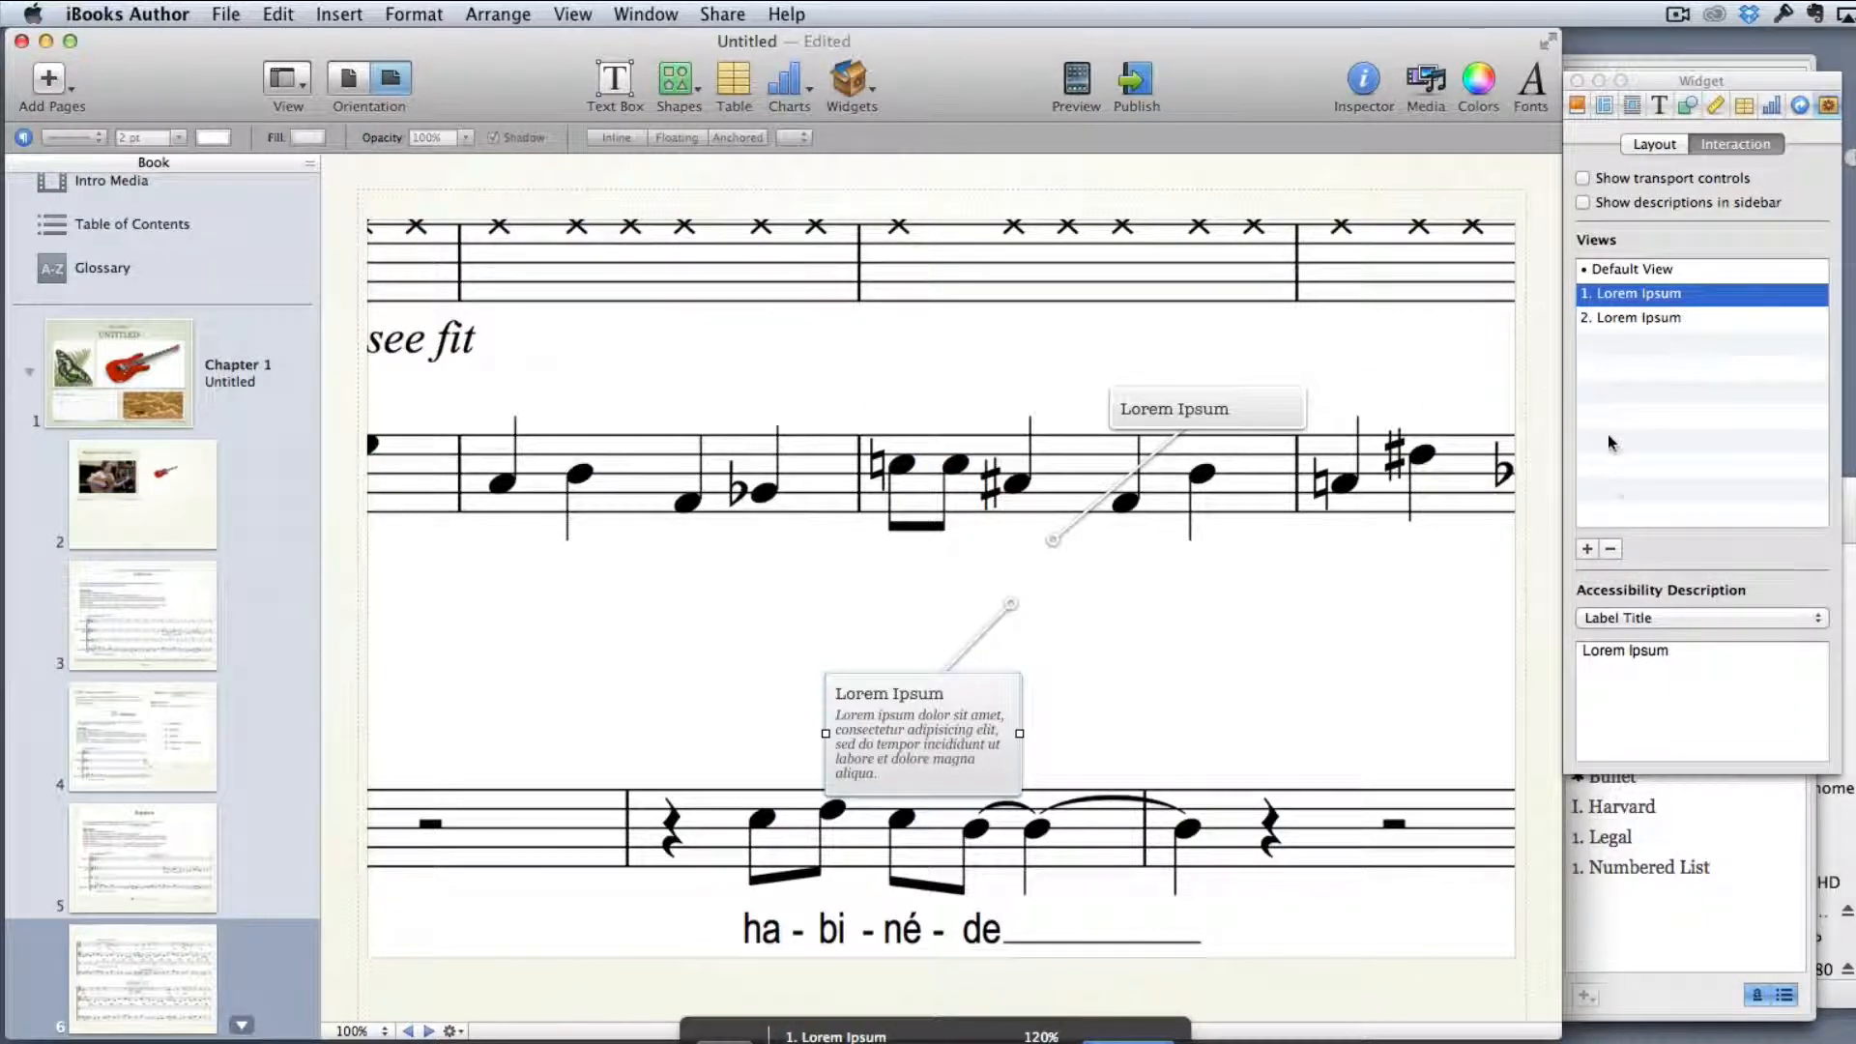
{"action": "left_click", "coordinate": [1599, 176]}
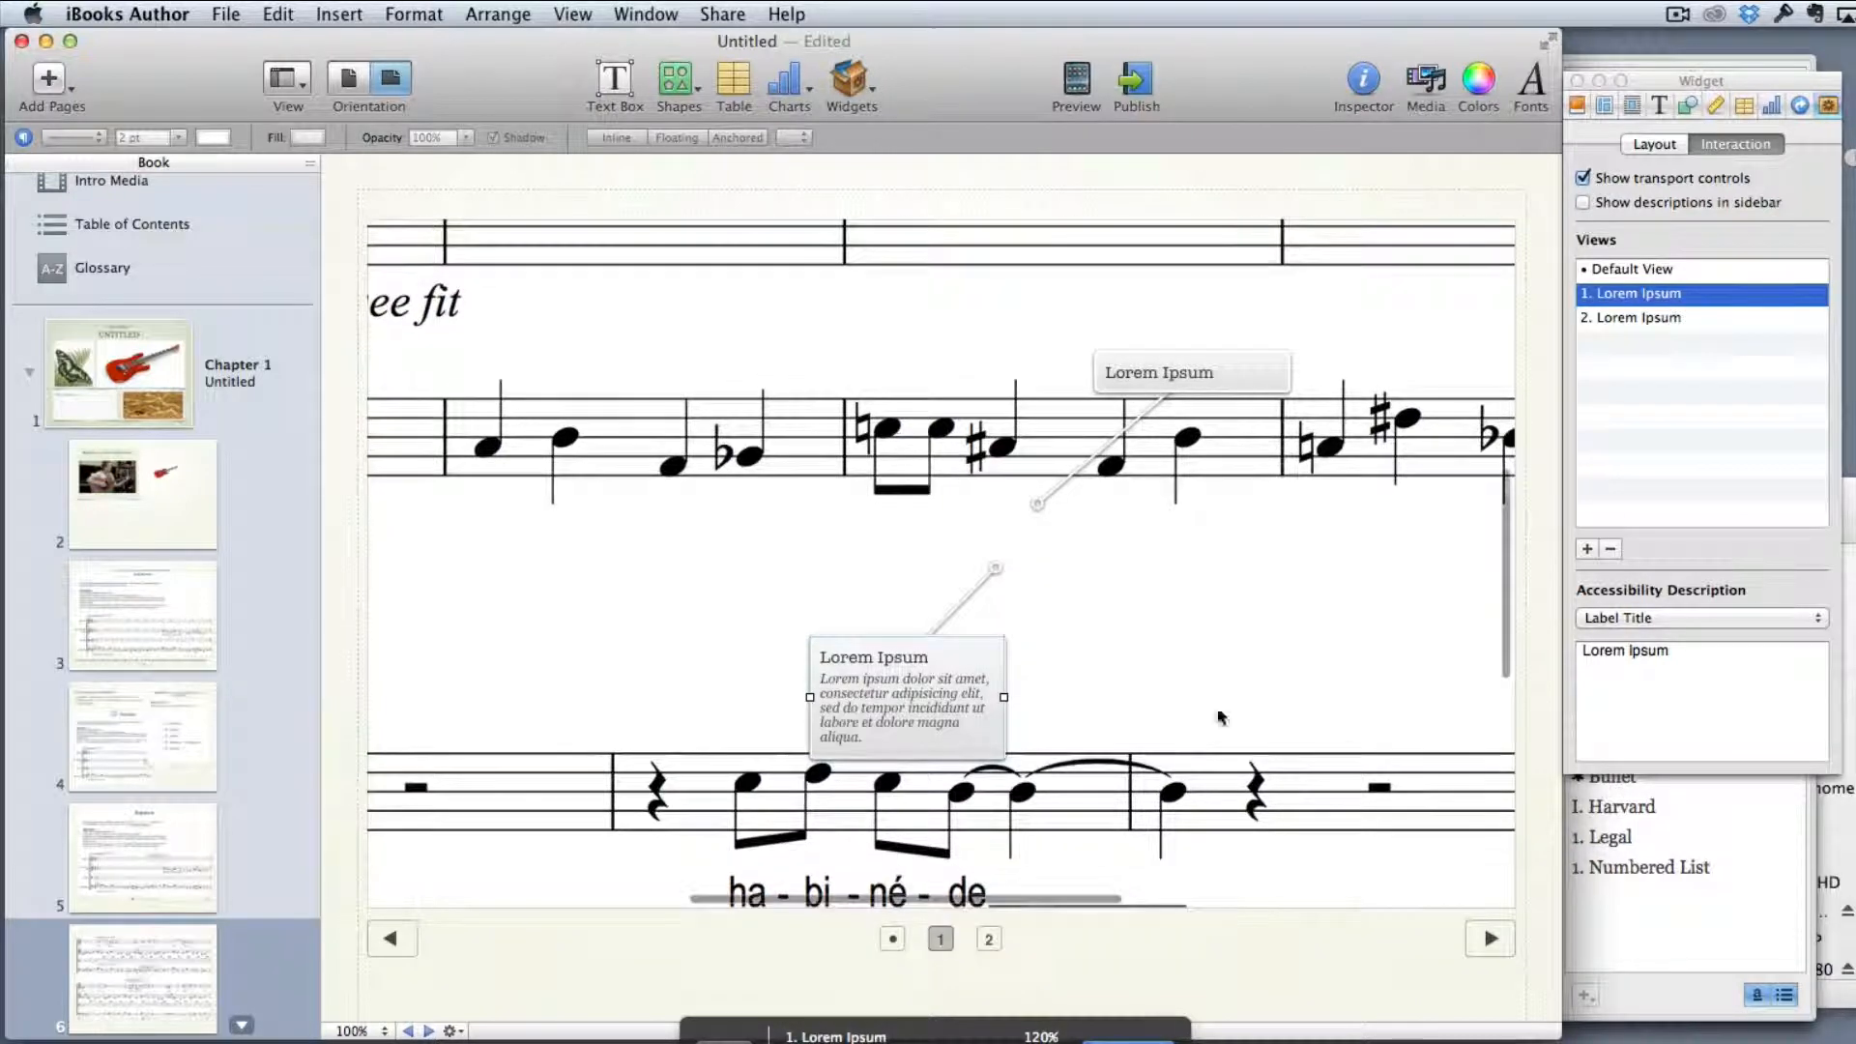
{"action": "left_click", "coordinate": [890, 939]}
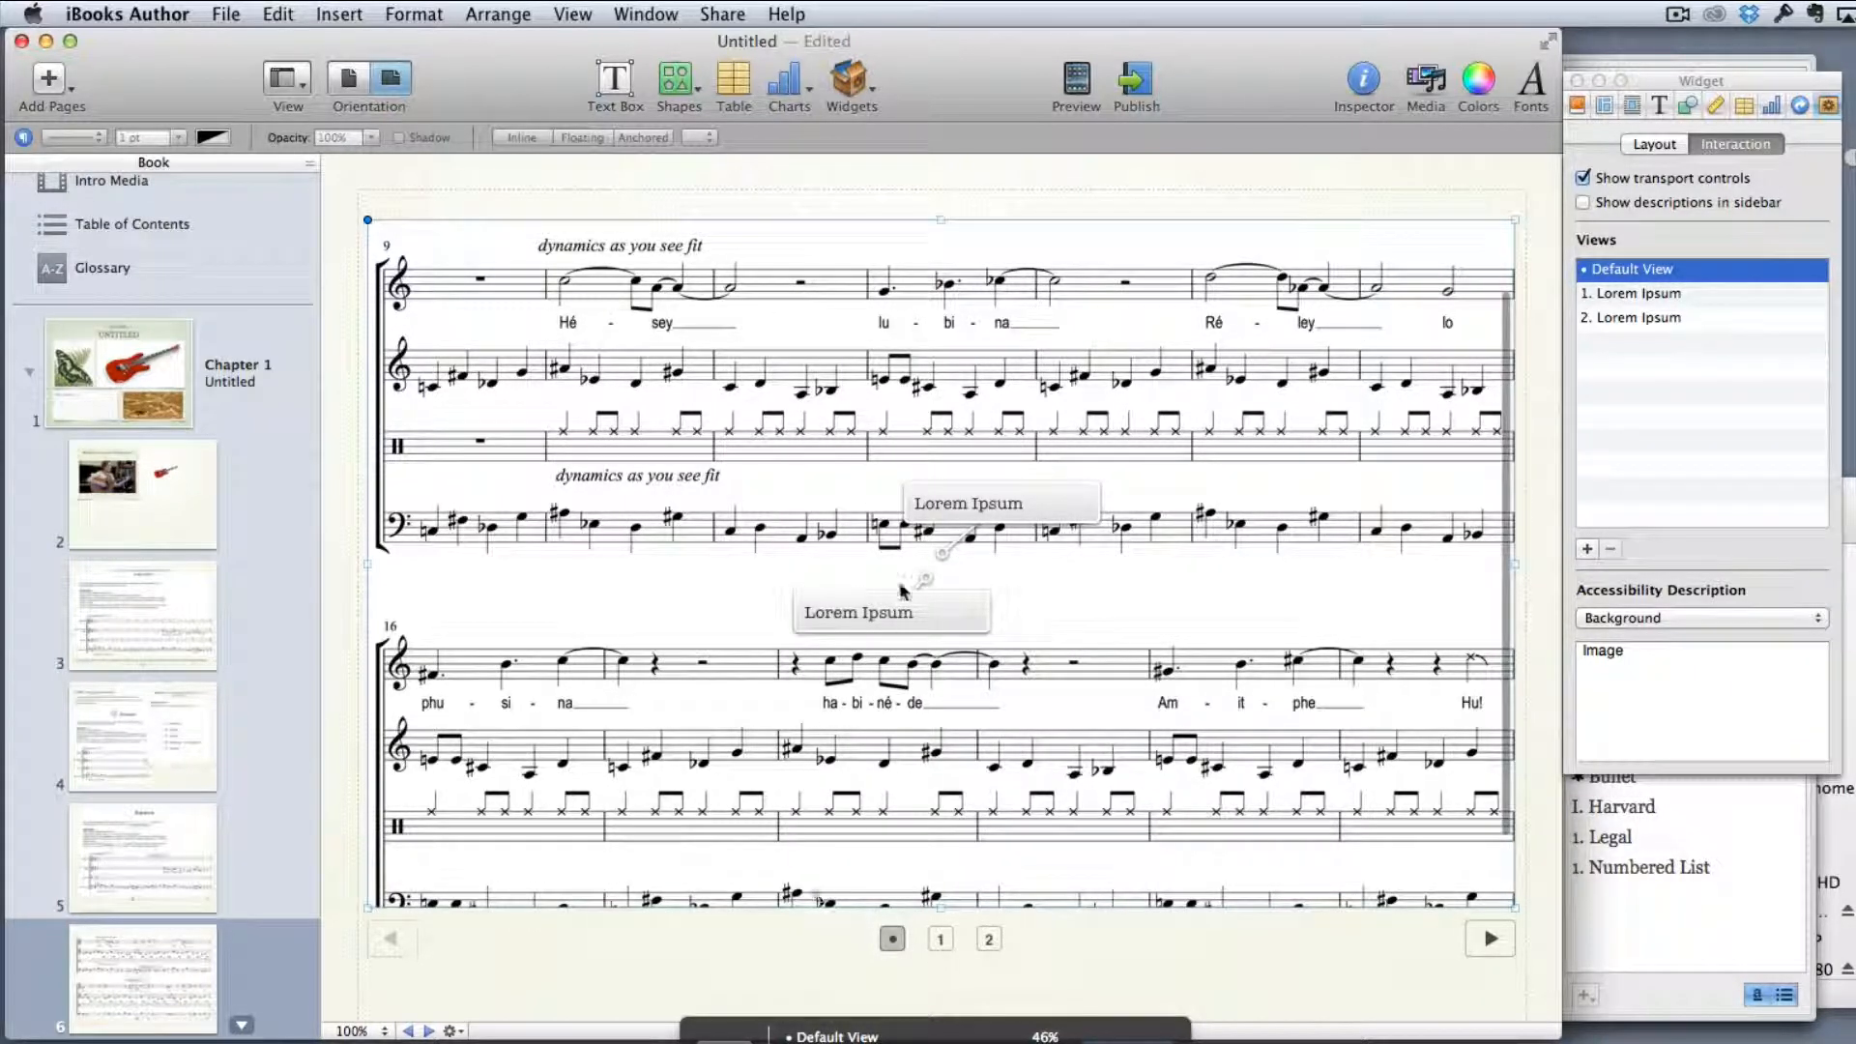
Point the first label at the first hi-hat note of the upper system's drum staff and place the label above that staff
{"action": "left_click_drag", "start_coordinate": [924, 578], "coordinate": [574, 440]}
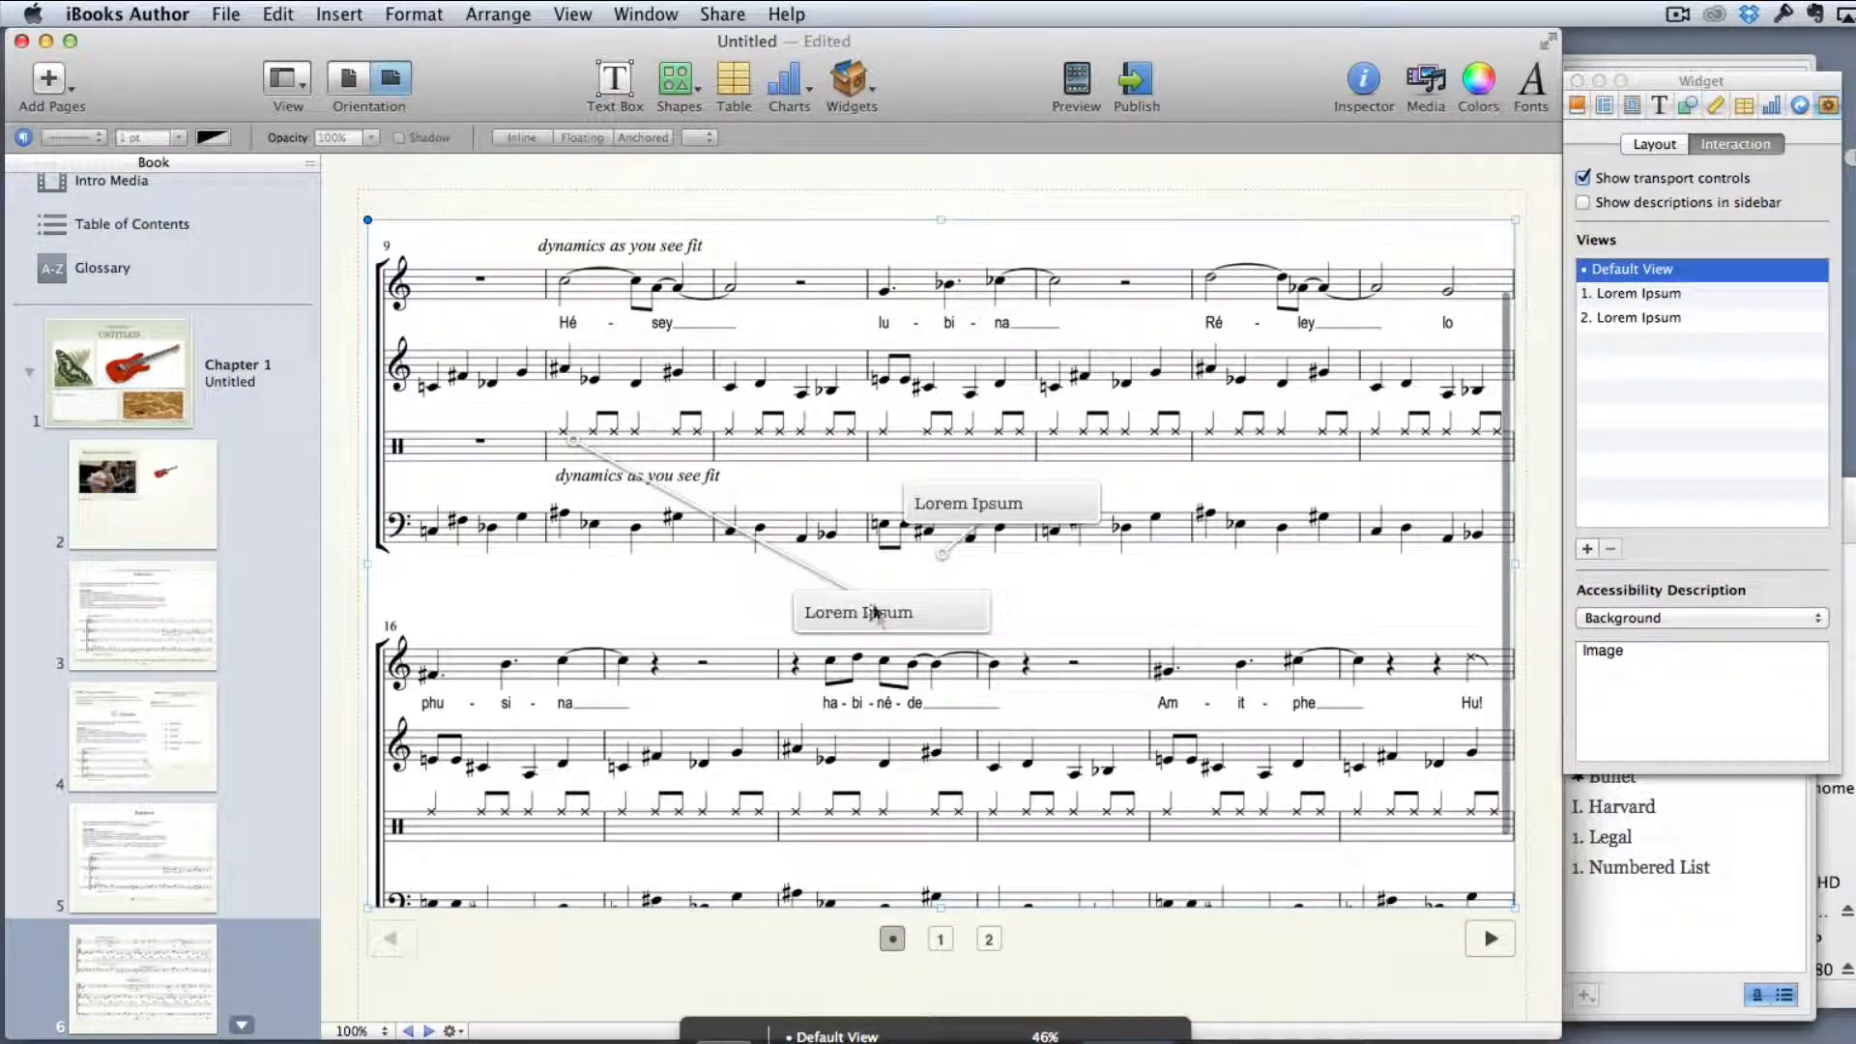
{"action": "left_click_drag", "start_coordinate": [874, 611], "coordinate": [720, 344]}
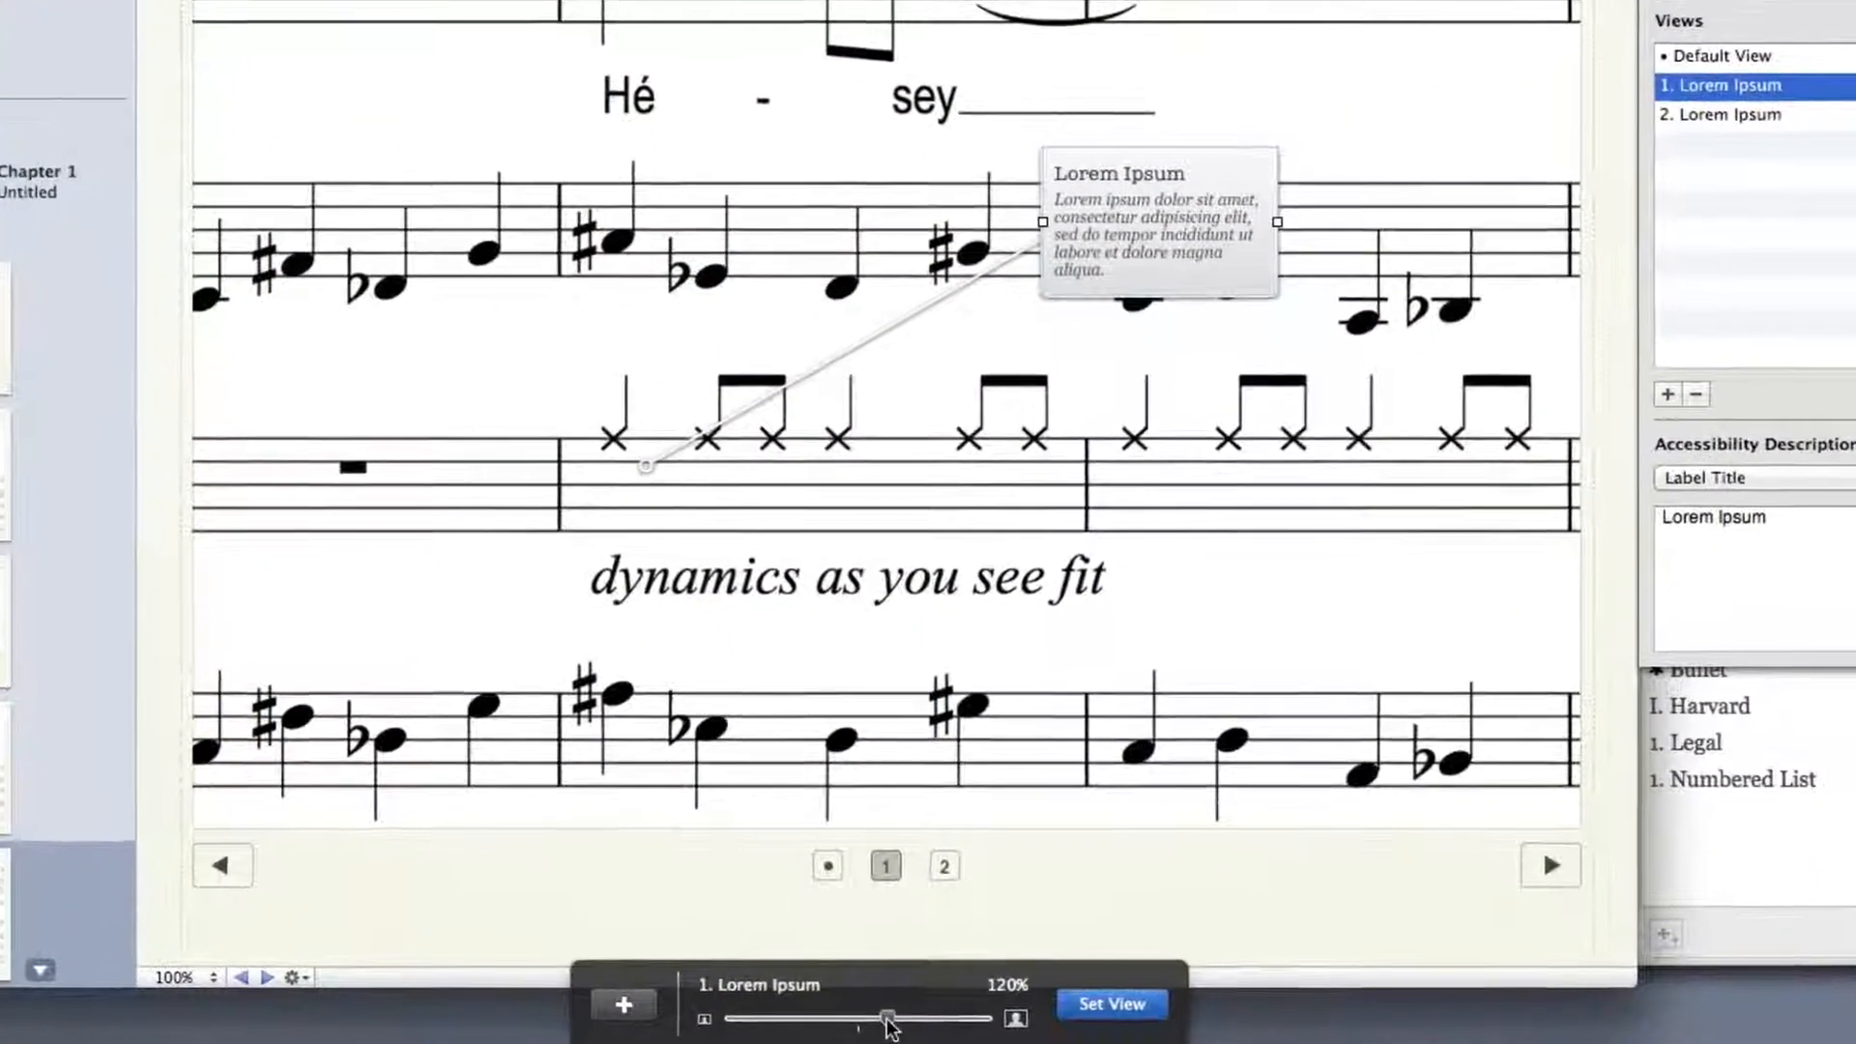
{"action": "left_click_drag", "start_coordinate": [913, 1038], "coordinate": [945, 1021]}
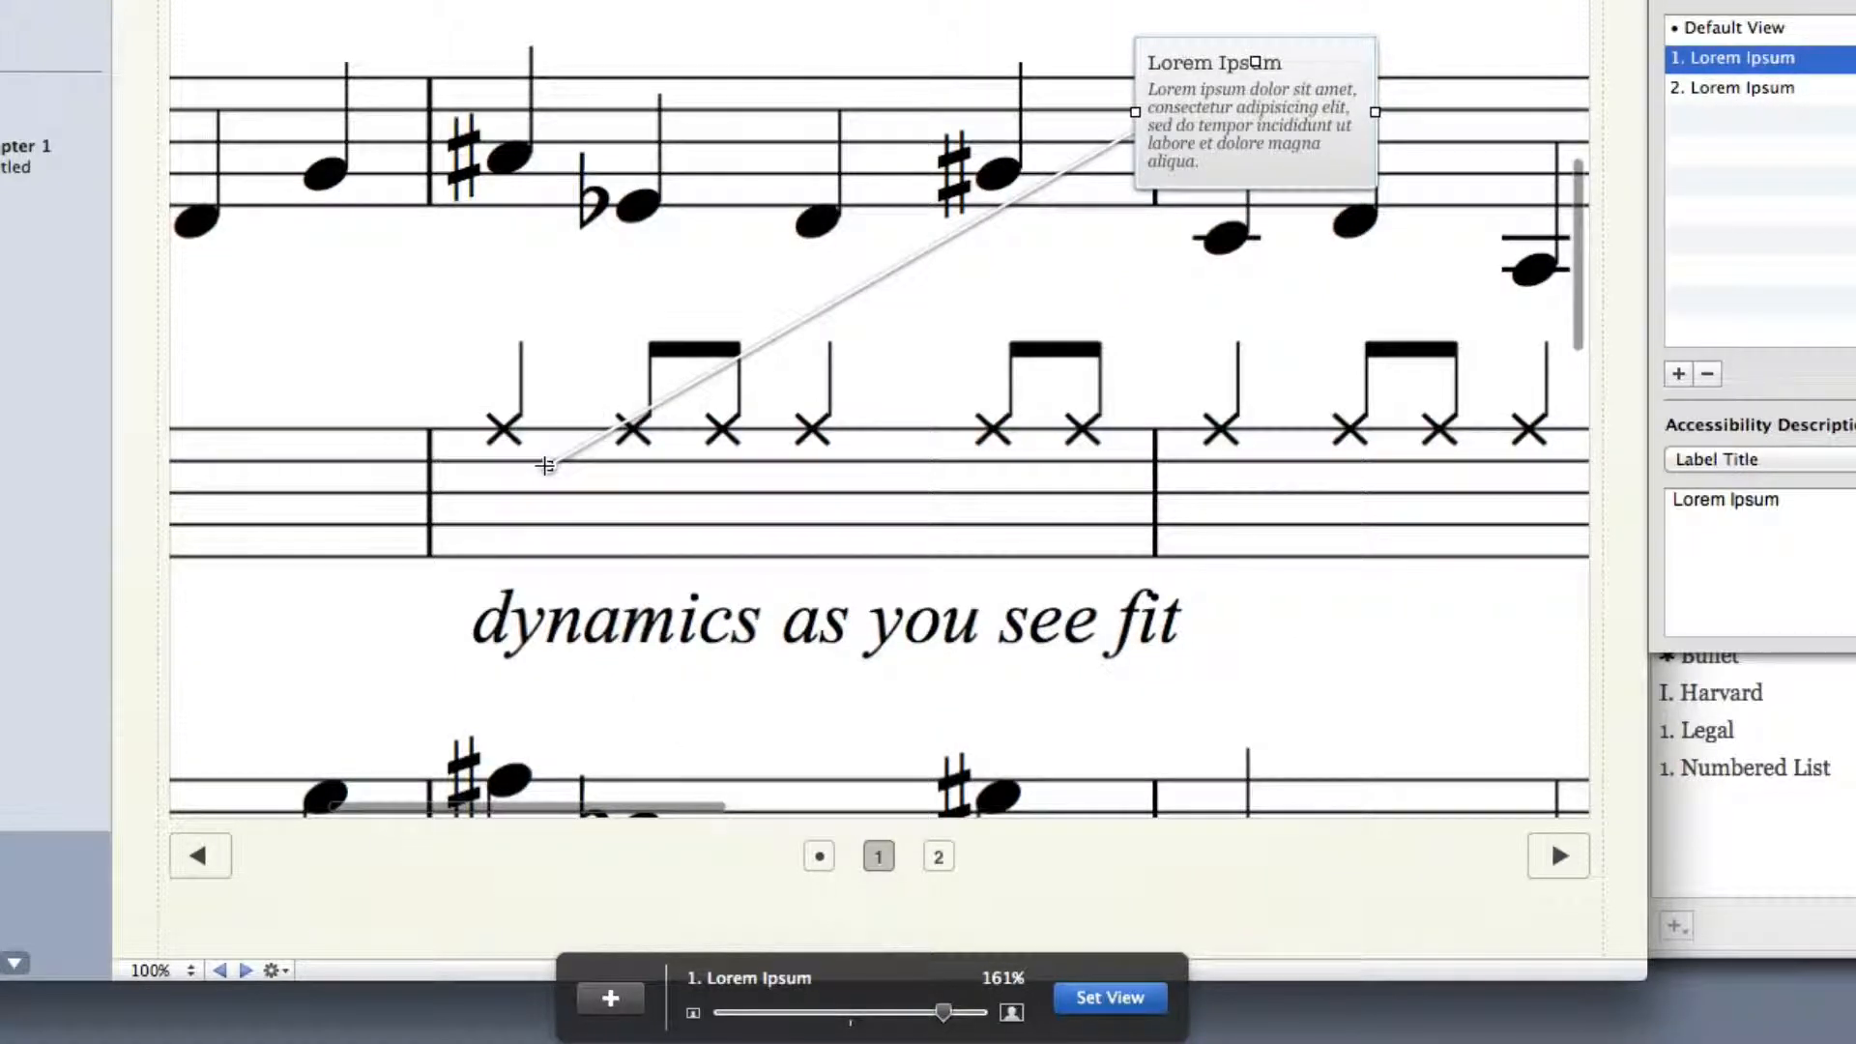
{"action": "left_click_drag", "start_coordinate": [545, 465], "coordinate": [536, 376]}
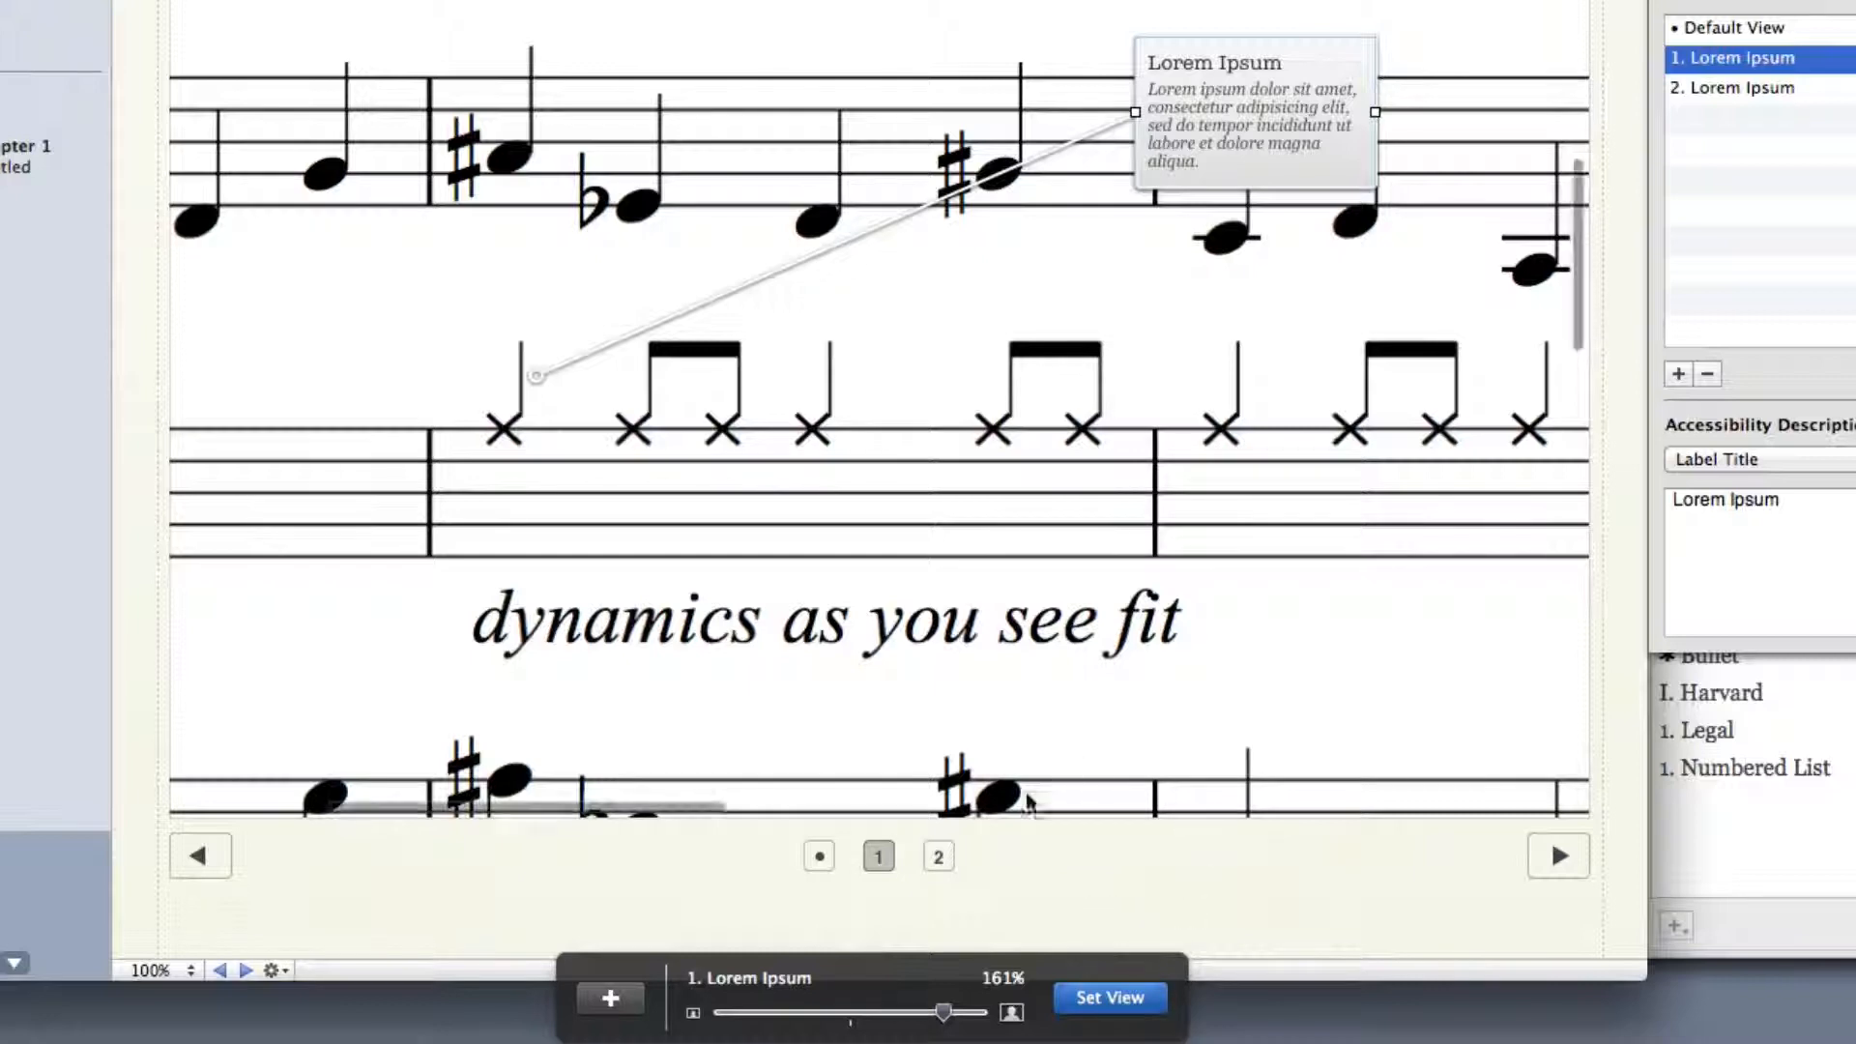
Reposition the first label beside its hi-hat bar, zoom its view to 164% and set that view
{"action": "scroll", "coordinate": [899, 712], "scroll_direction": "left", "scroll_amount": 4}
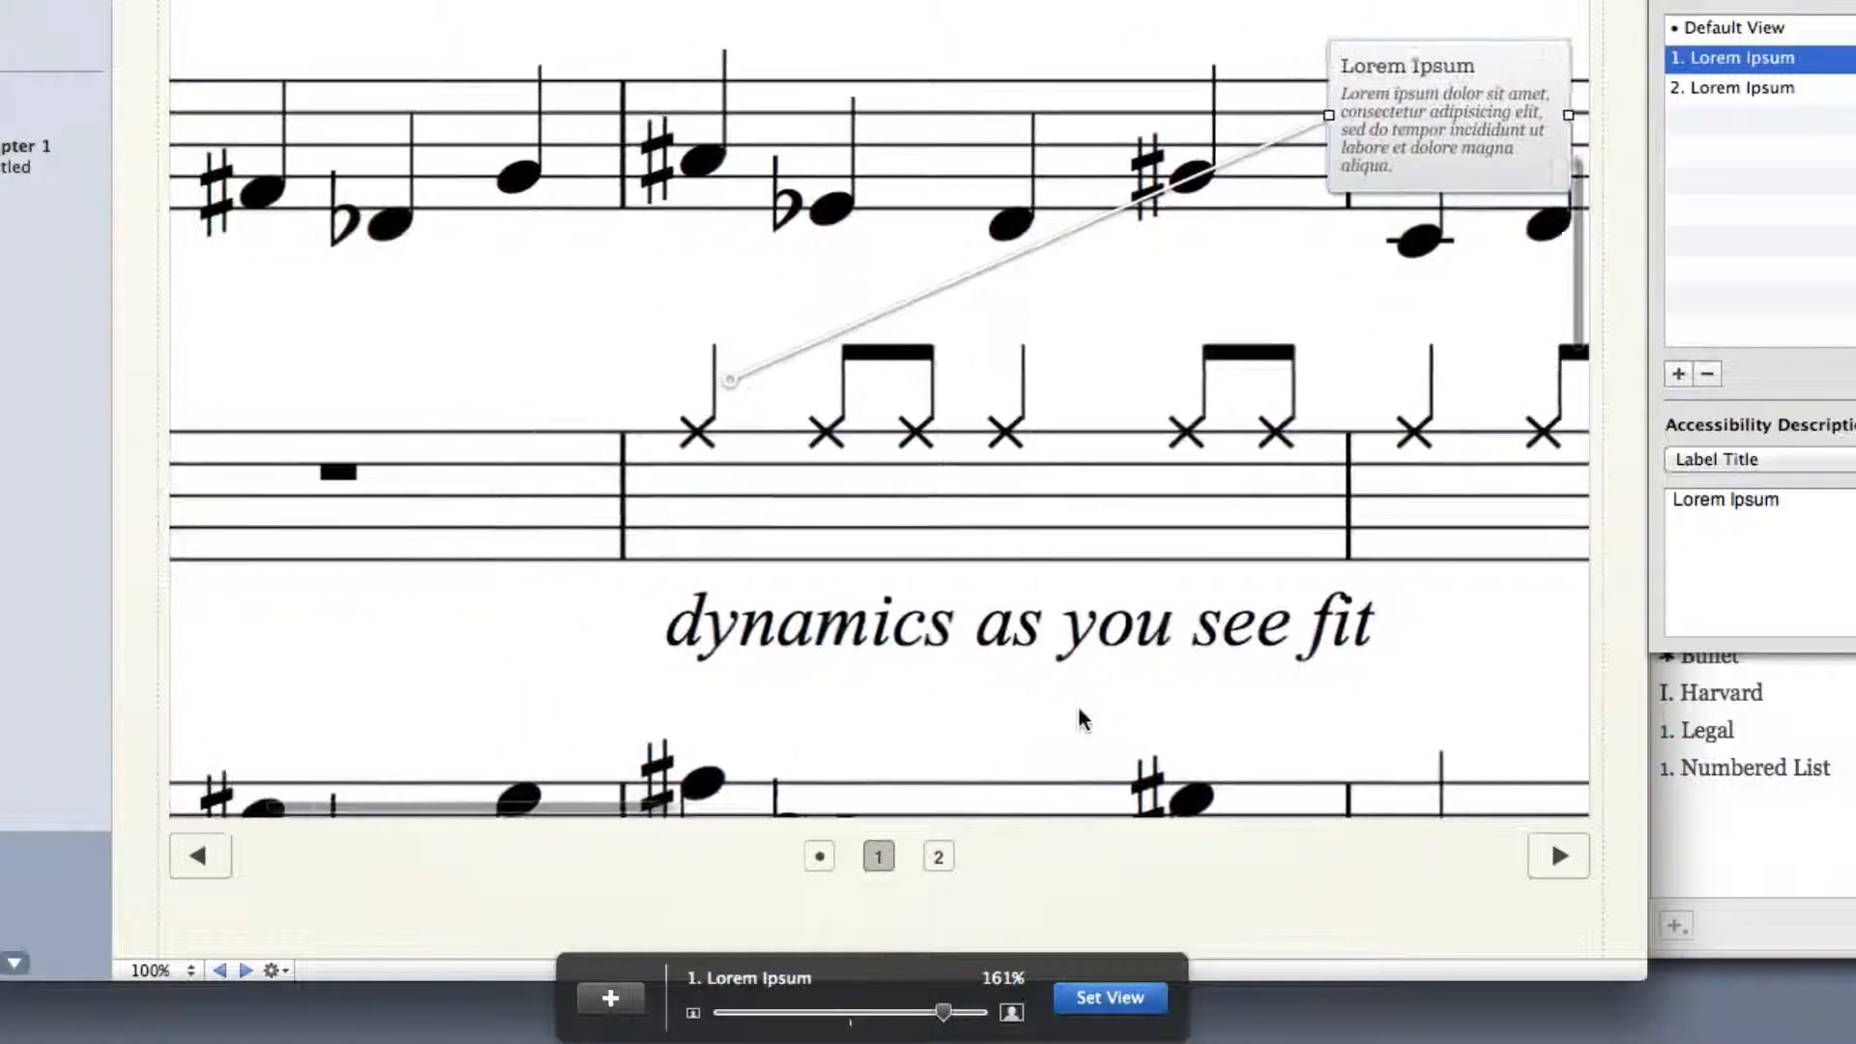
{"action": "scroll", "coordinate": [1083, 720], "scroll_direction": "left", "scroll_amount": 1}
{"action": "left_click_drag", "start_coordinate": [1426, 118], "coordinate": [1323, 145]}
{"action": "scroll", "coordinate": [1244, 370], "scroll_direction": "right", "scroll_amount": 4}
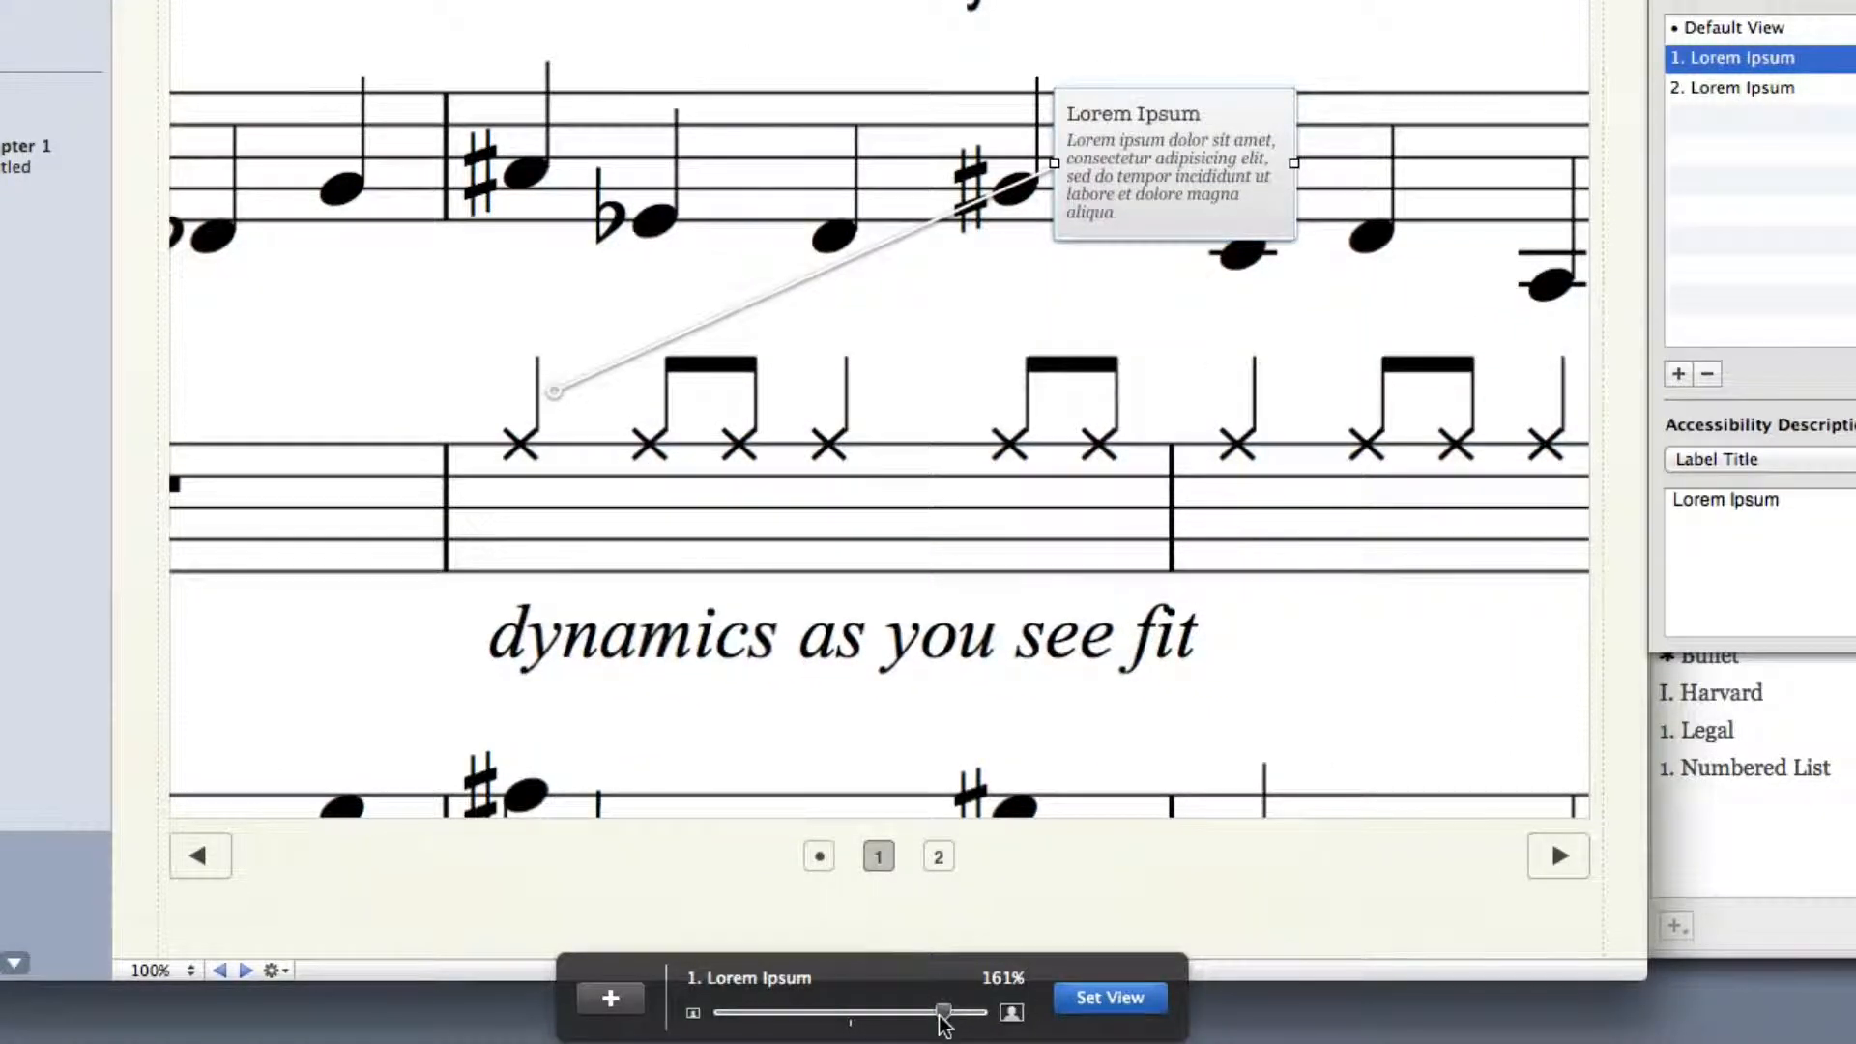
{"action": "left_click_drag", "start_coordinate": [941, 1015], "coordinate": [947, 1015]}
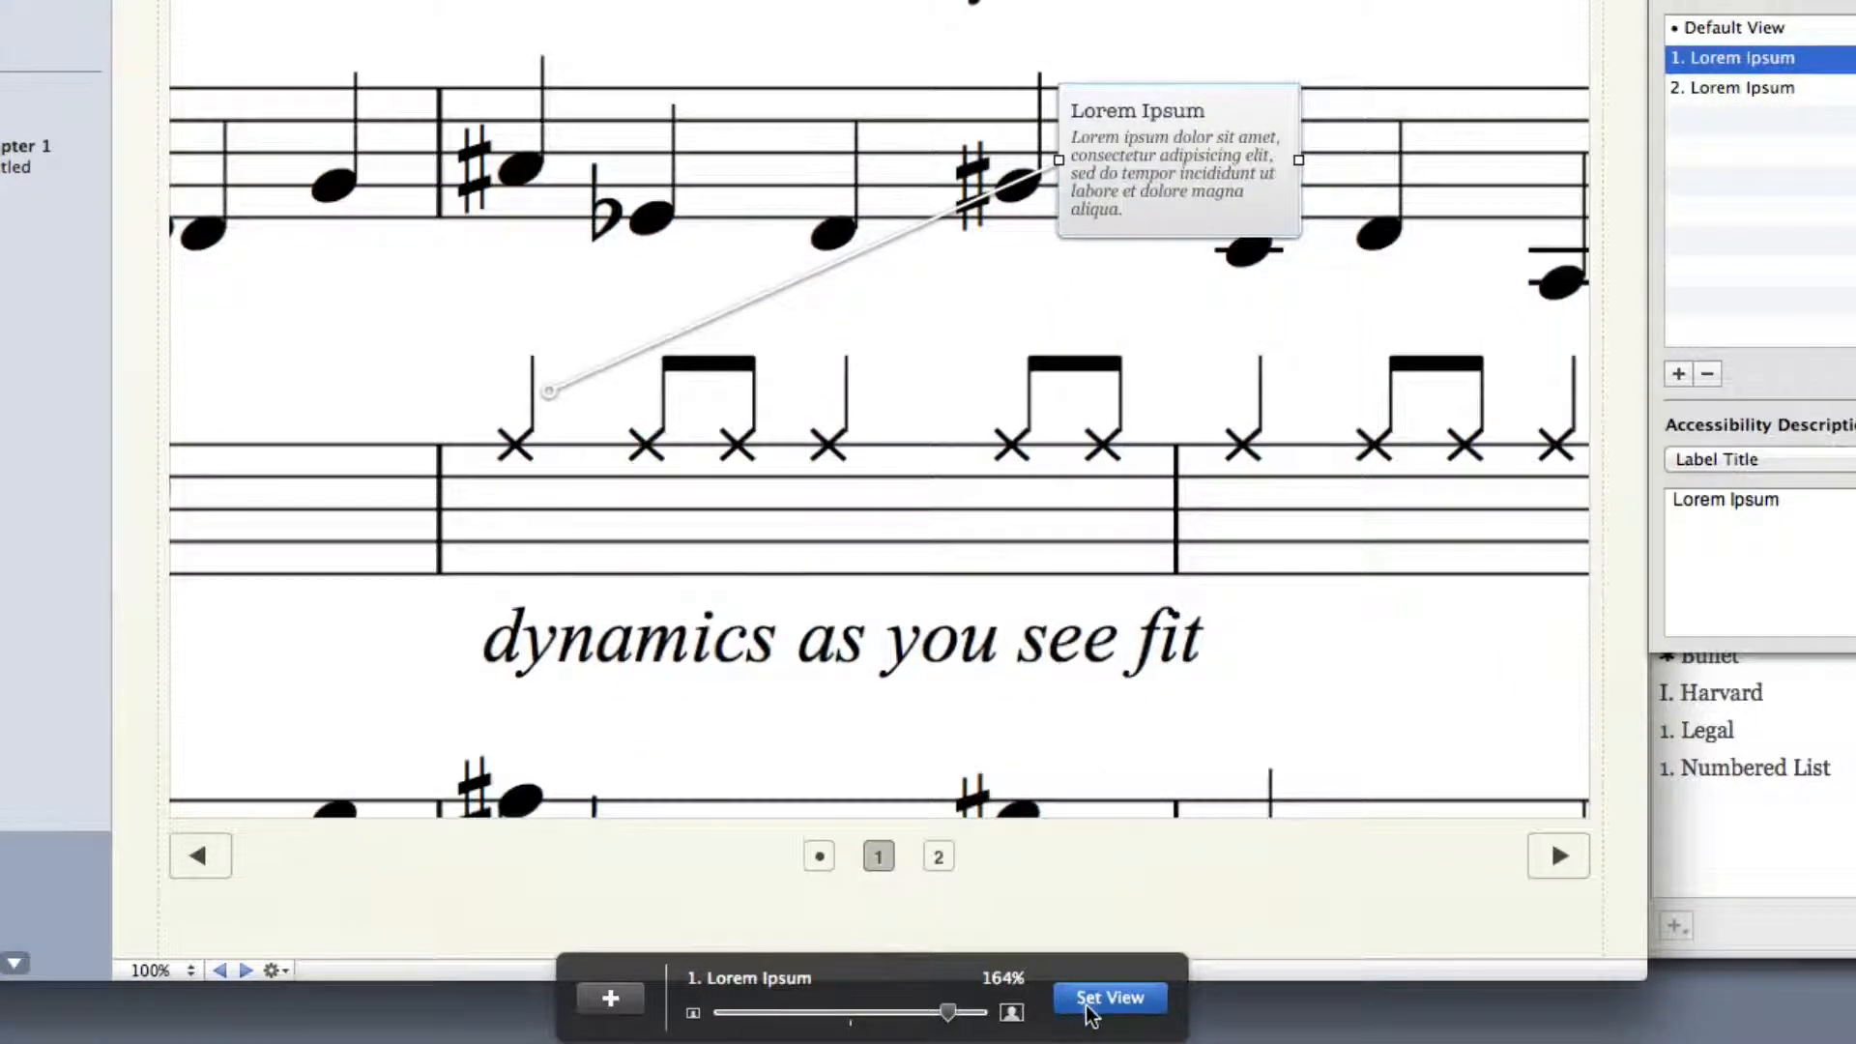
{"action": "left_click", "coordinate": [1090, 1000]}
Replace the first label's title with "Hi hat notation"
{"action": "double_click", "coordinate": [1190, 107]}
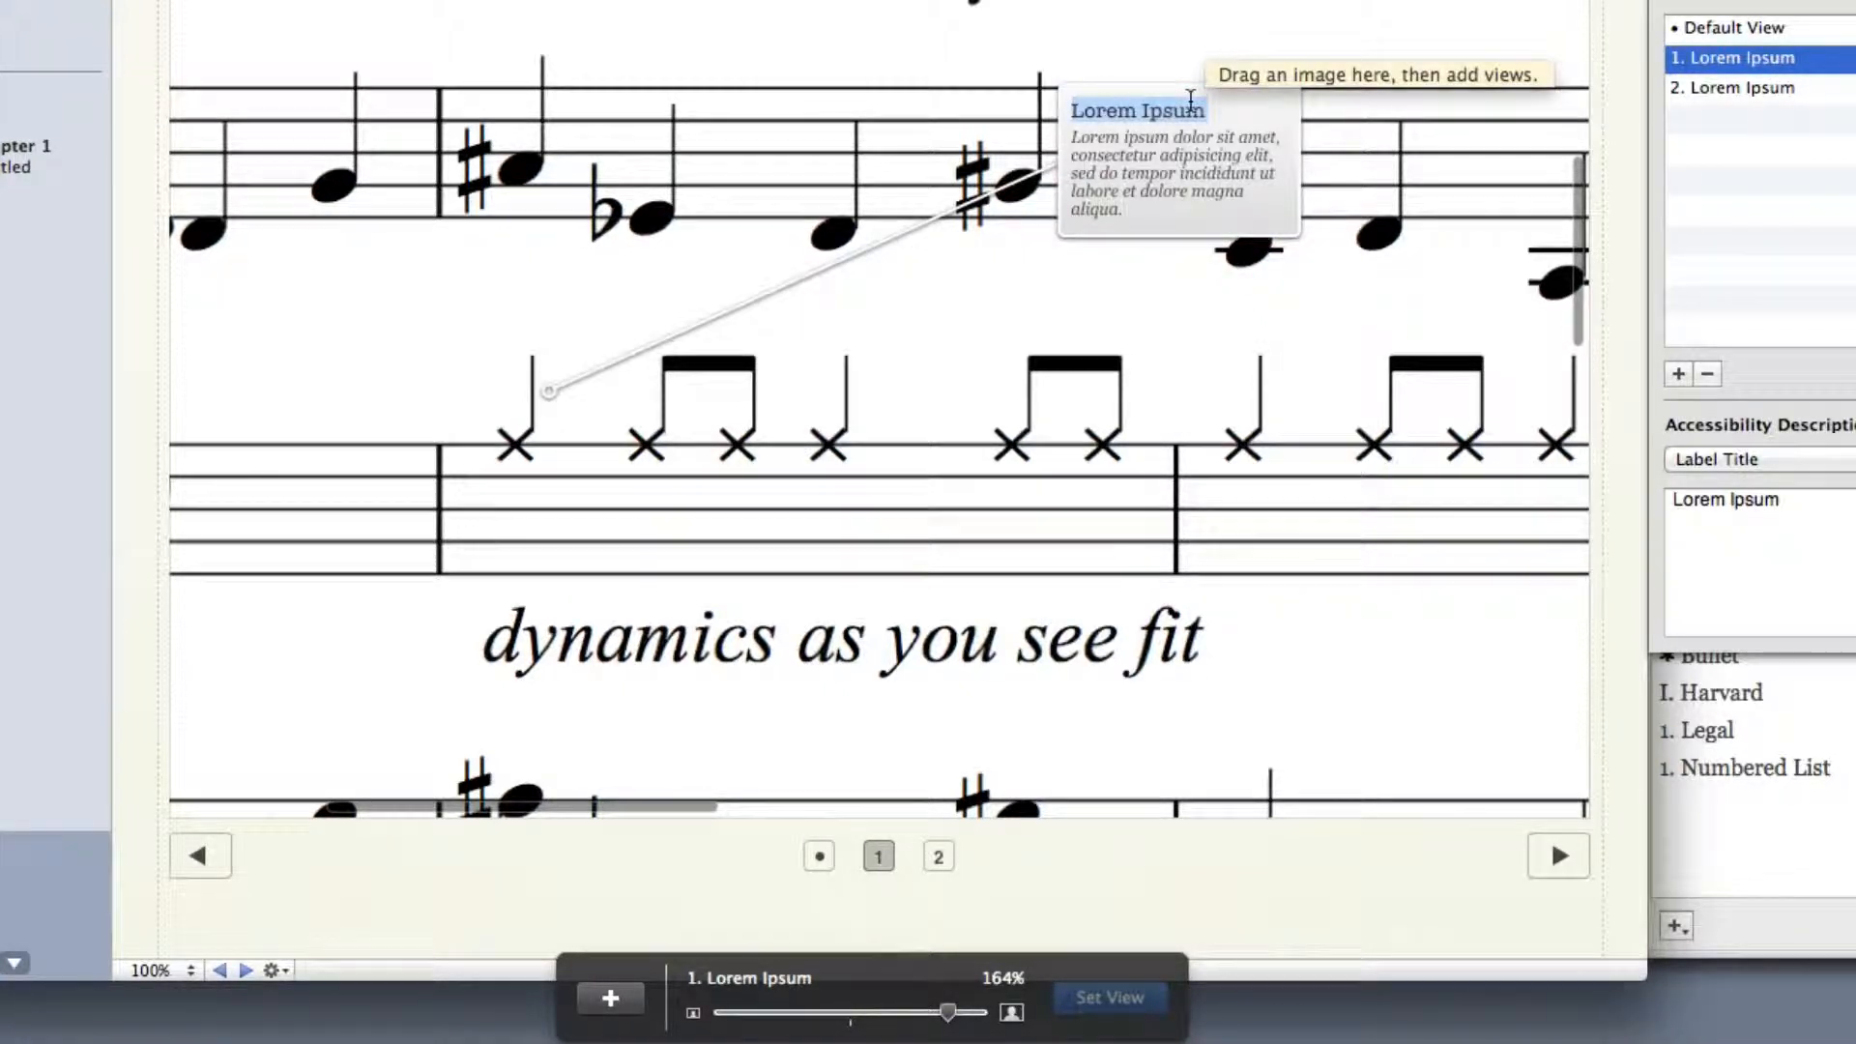
{"action": "type", "text": "Hi ha"}
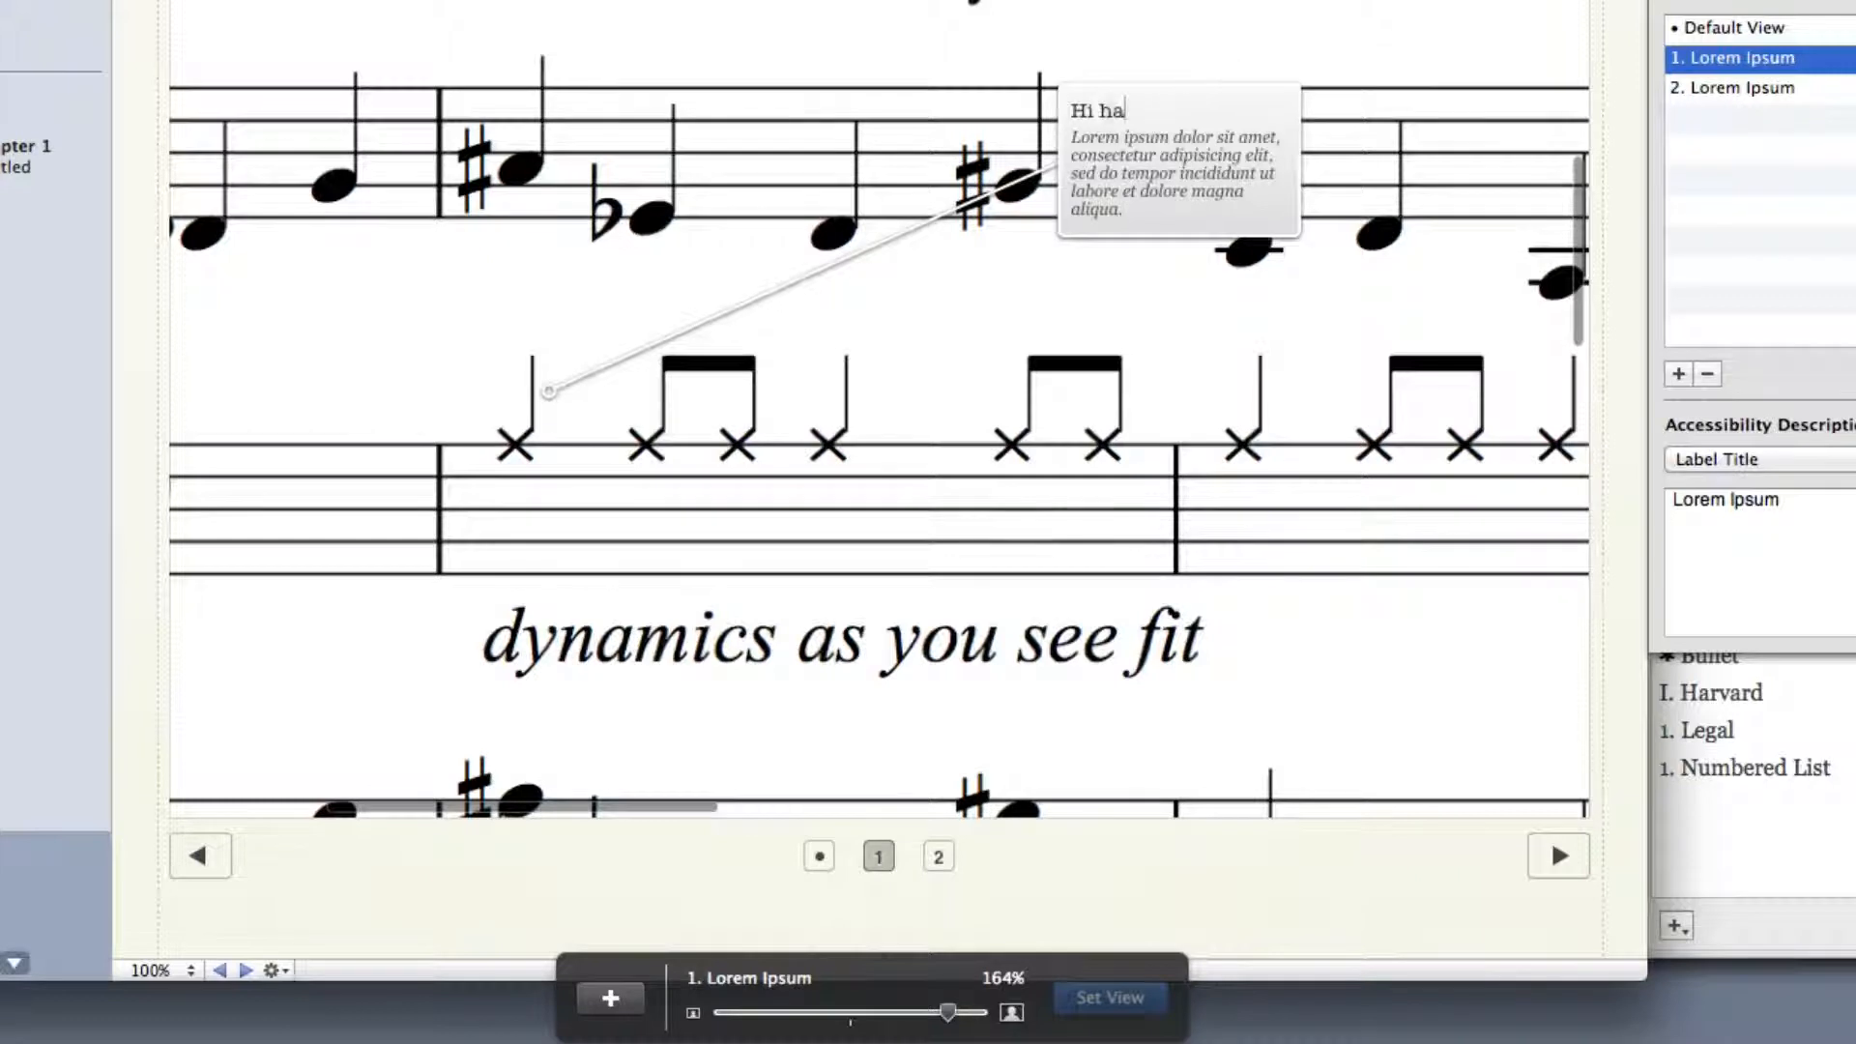
{"action": "type", "text": "t notation"}
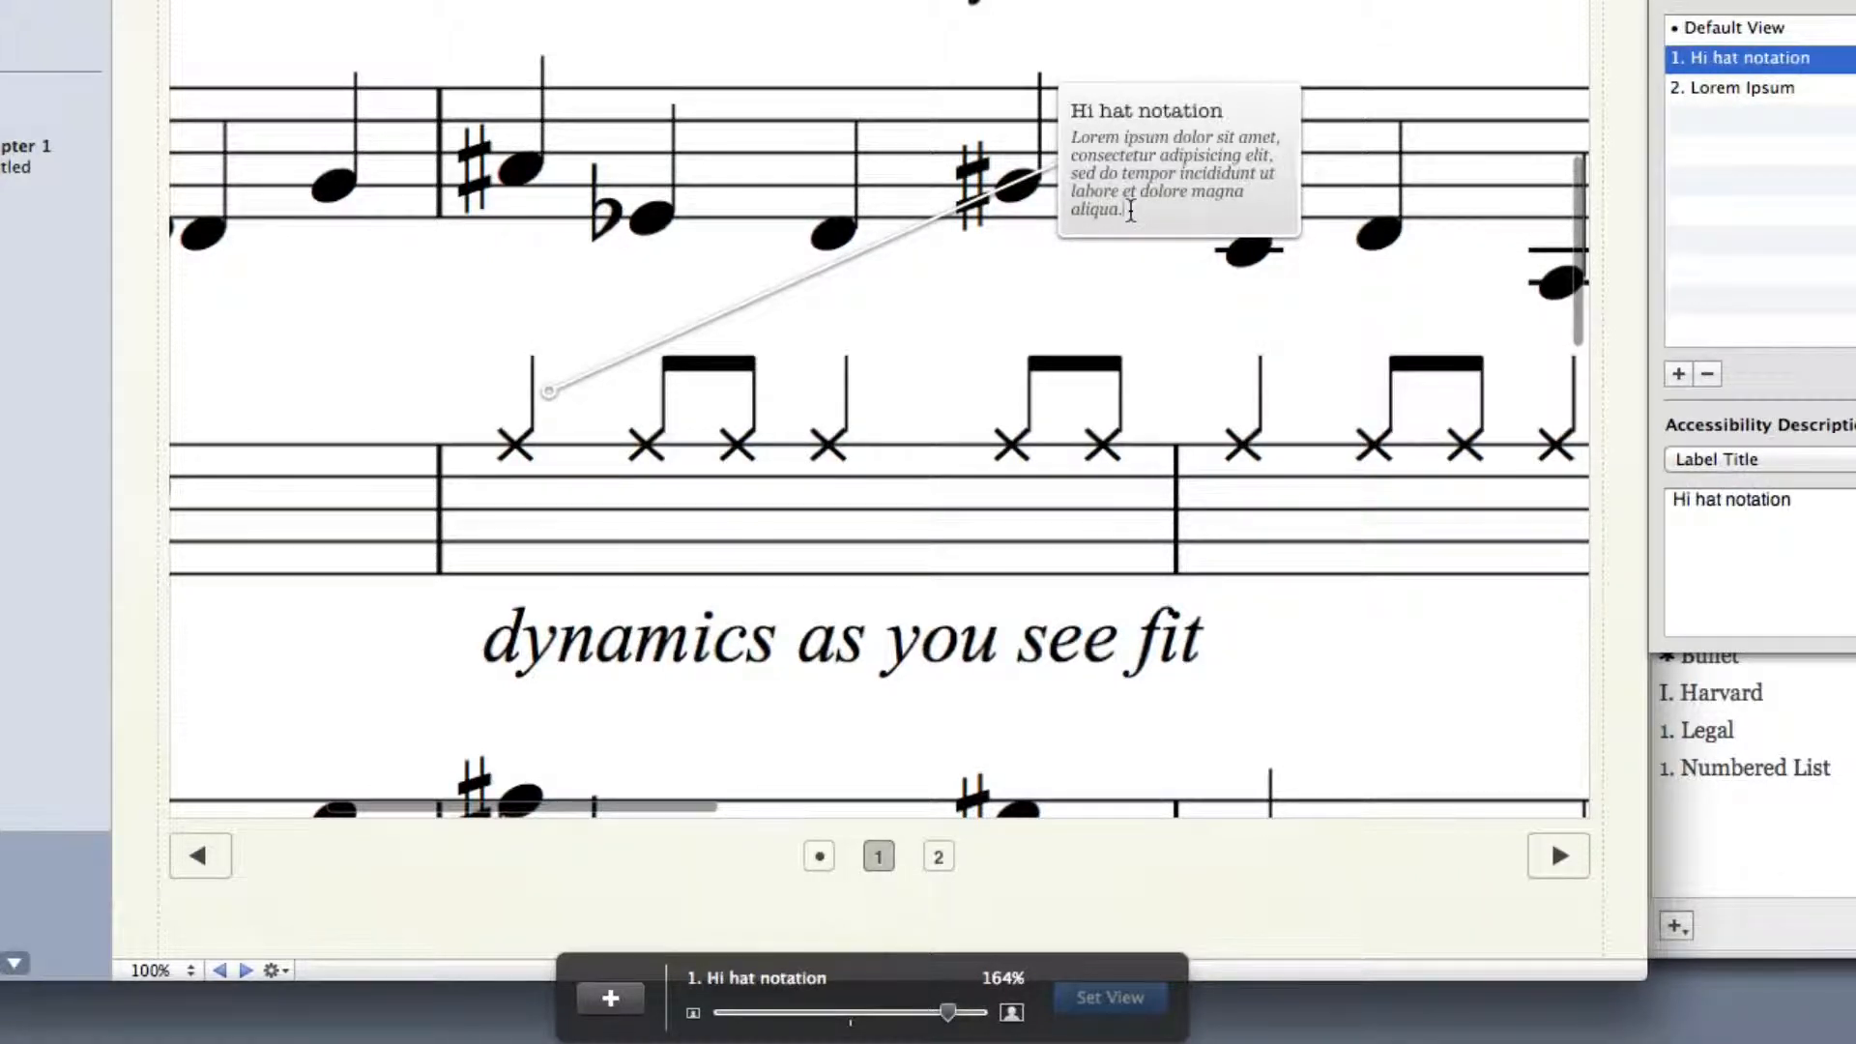
Replace the first label's description with "These cross note heads indicate the use of a cymbal"
{"action": "left_click", "coordinate": [1060, 134]}
{"action": "type", "text": "These"}
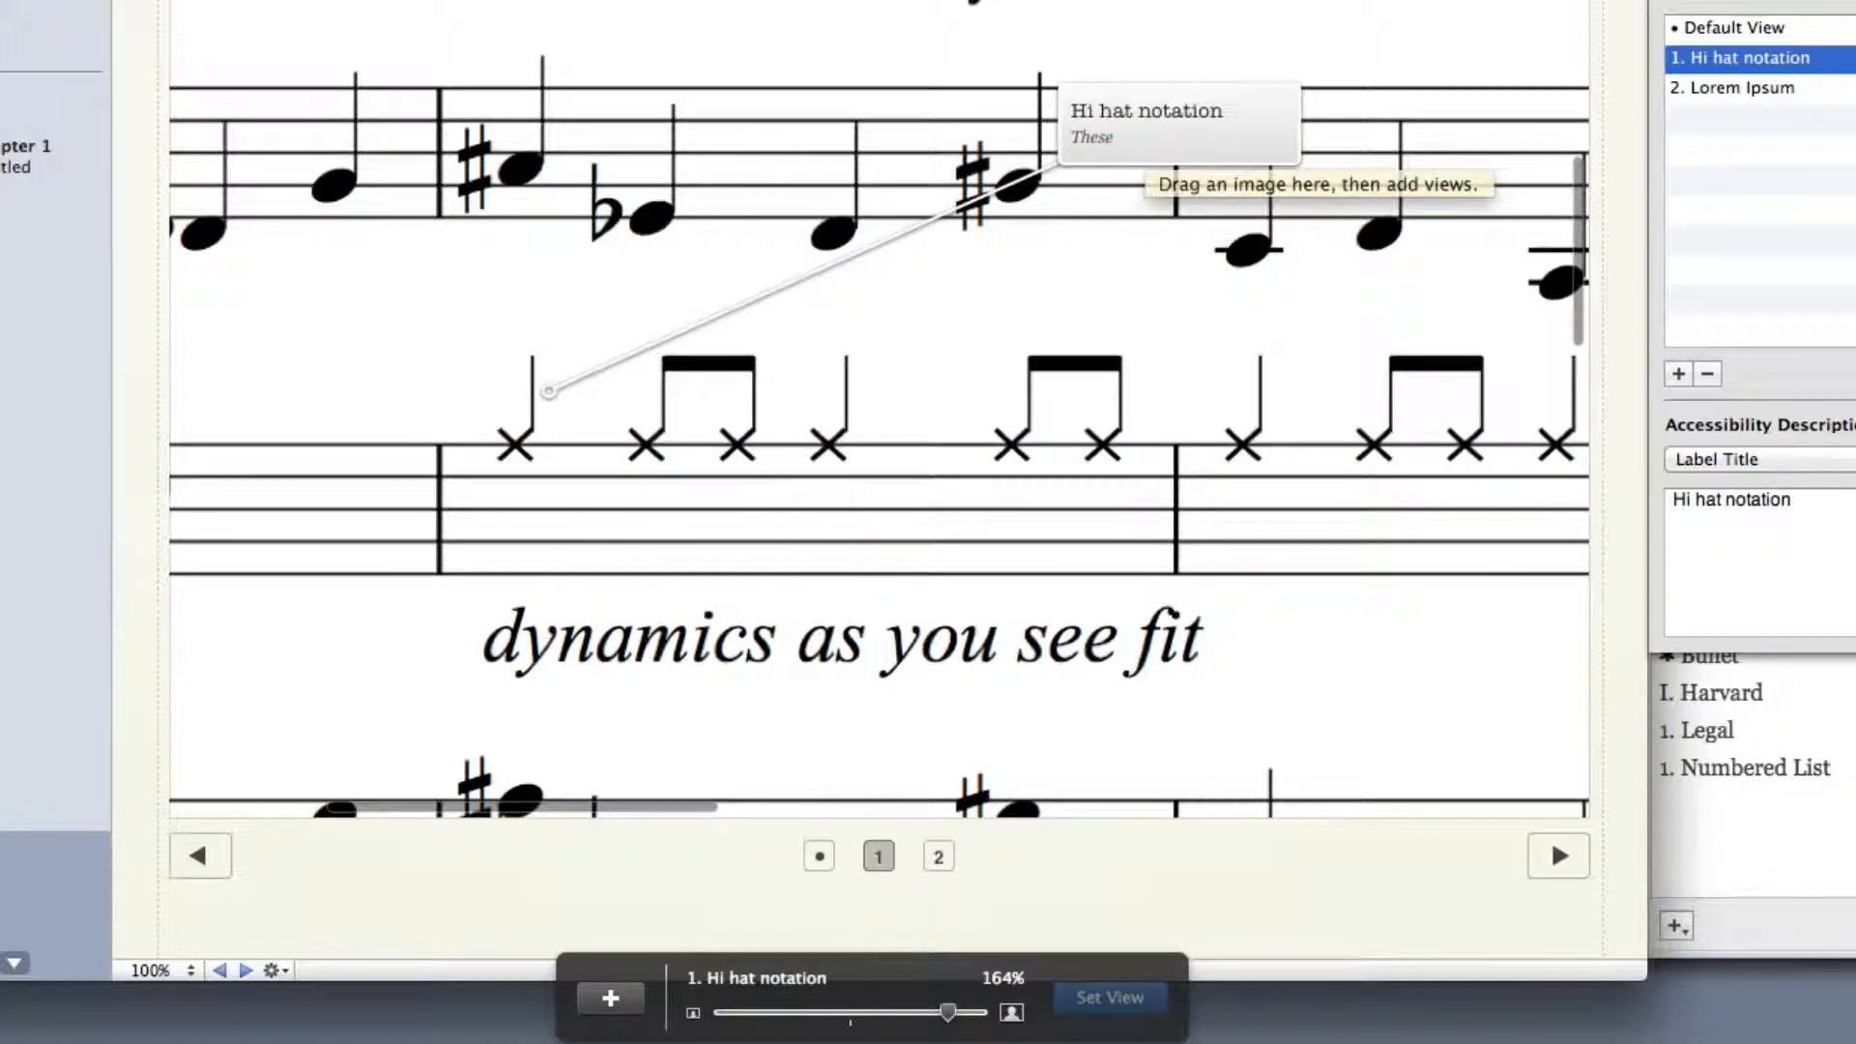
{"action": "type", "text": " cross note heads indicate"}
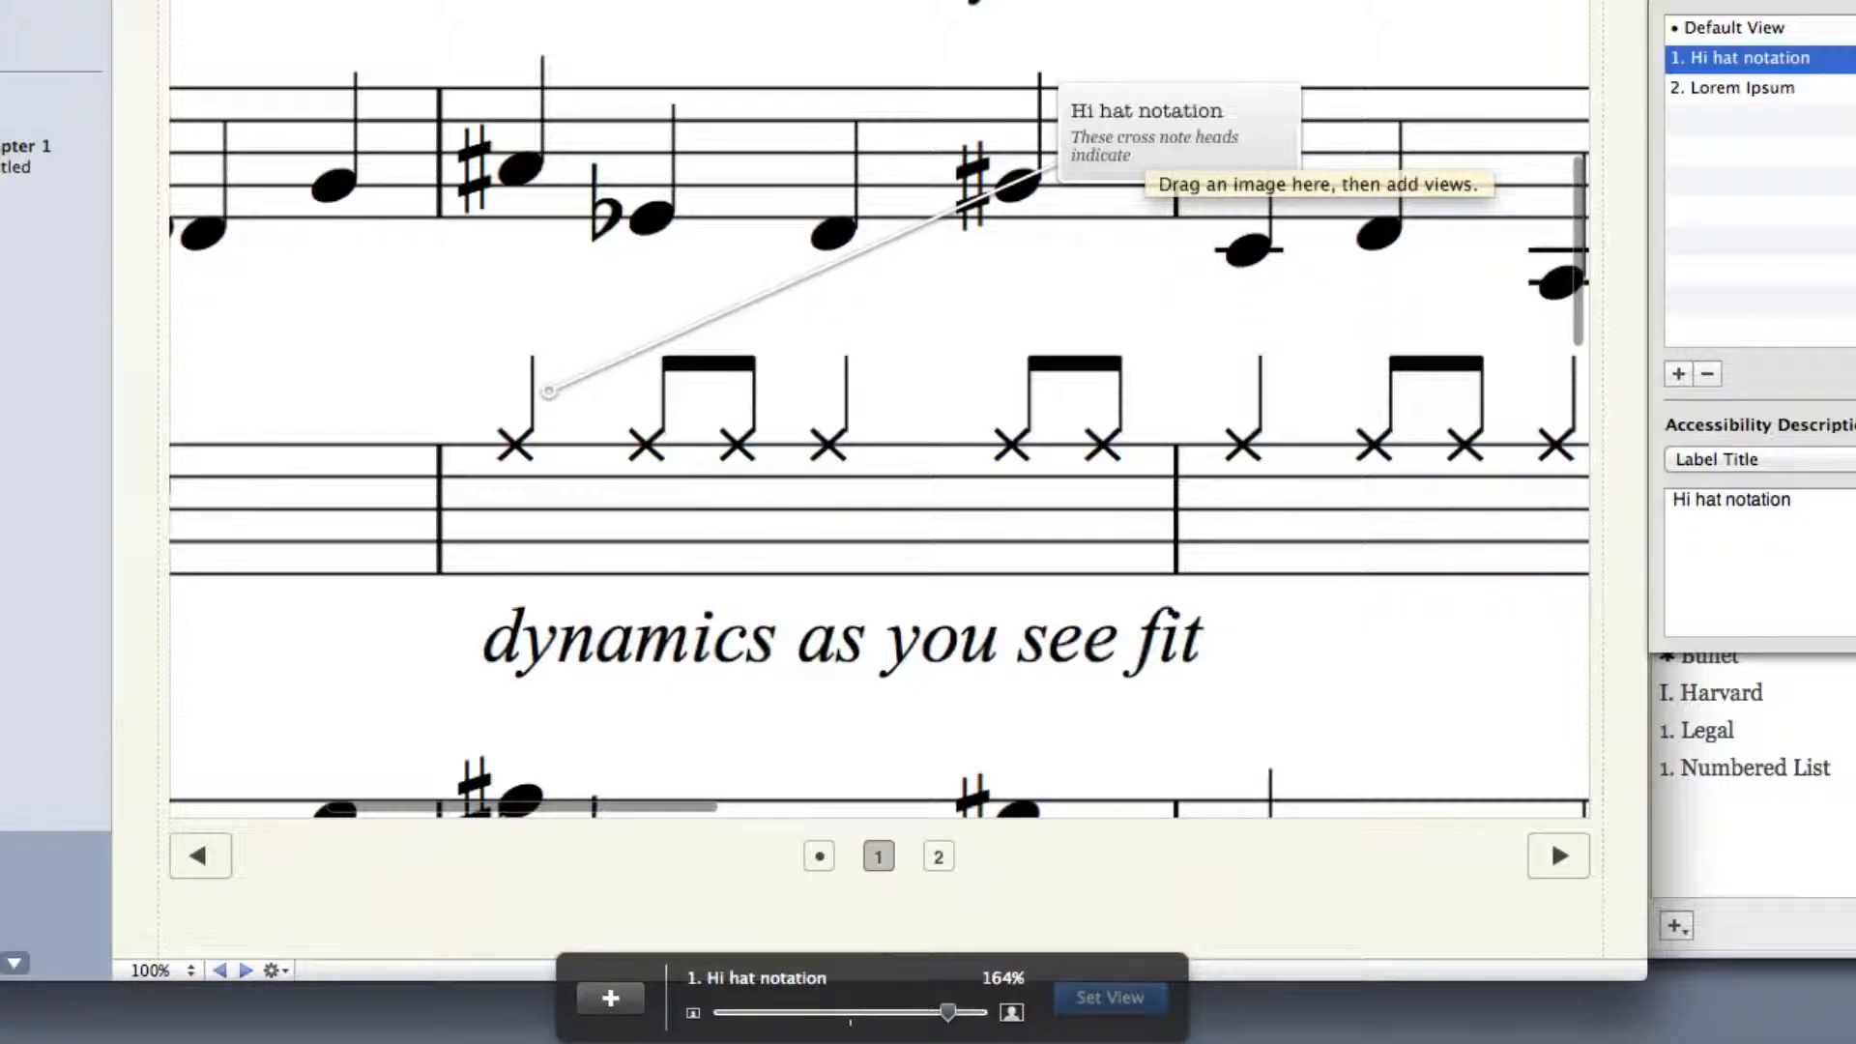
{"action": "type", "text": " the use of a d"}
{"action": "type", "text": "ymbal"}
{"action": "key", "text": "Escape"}
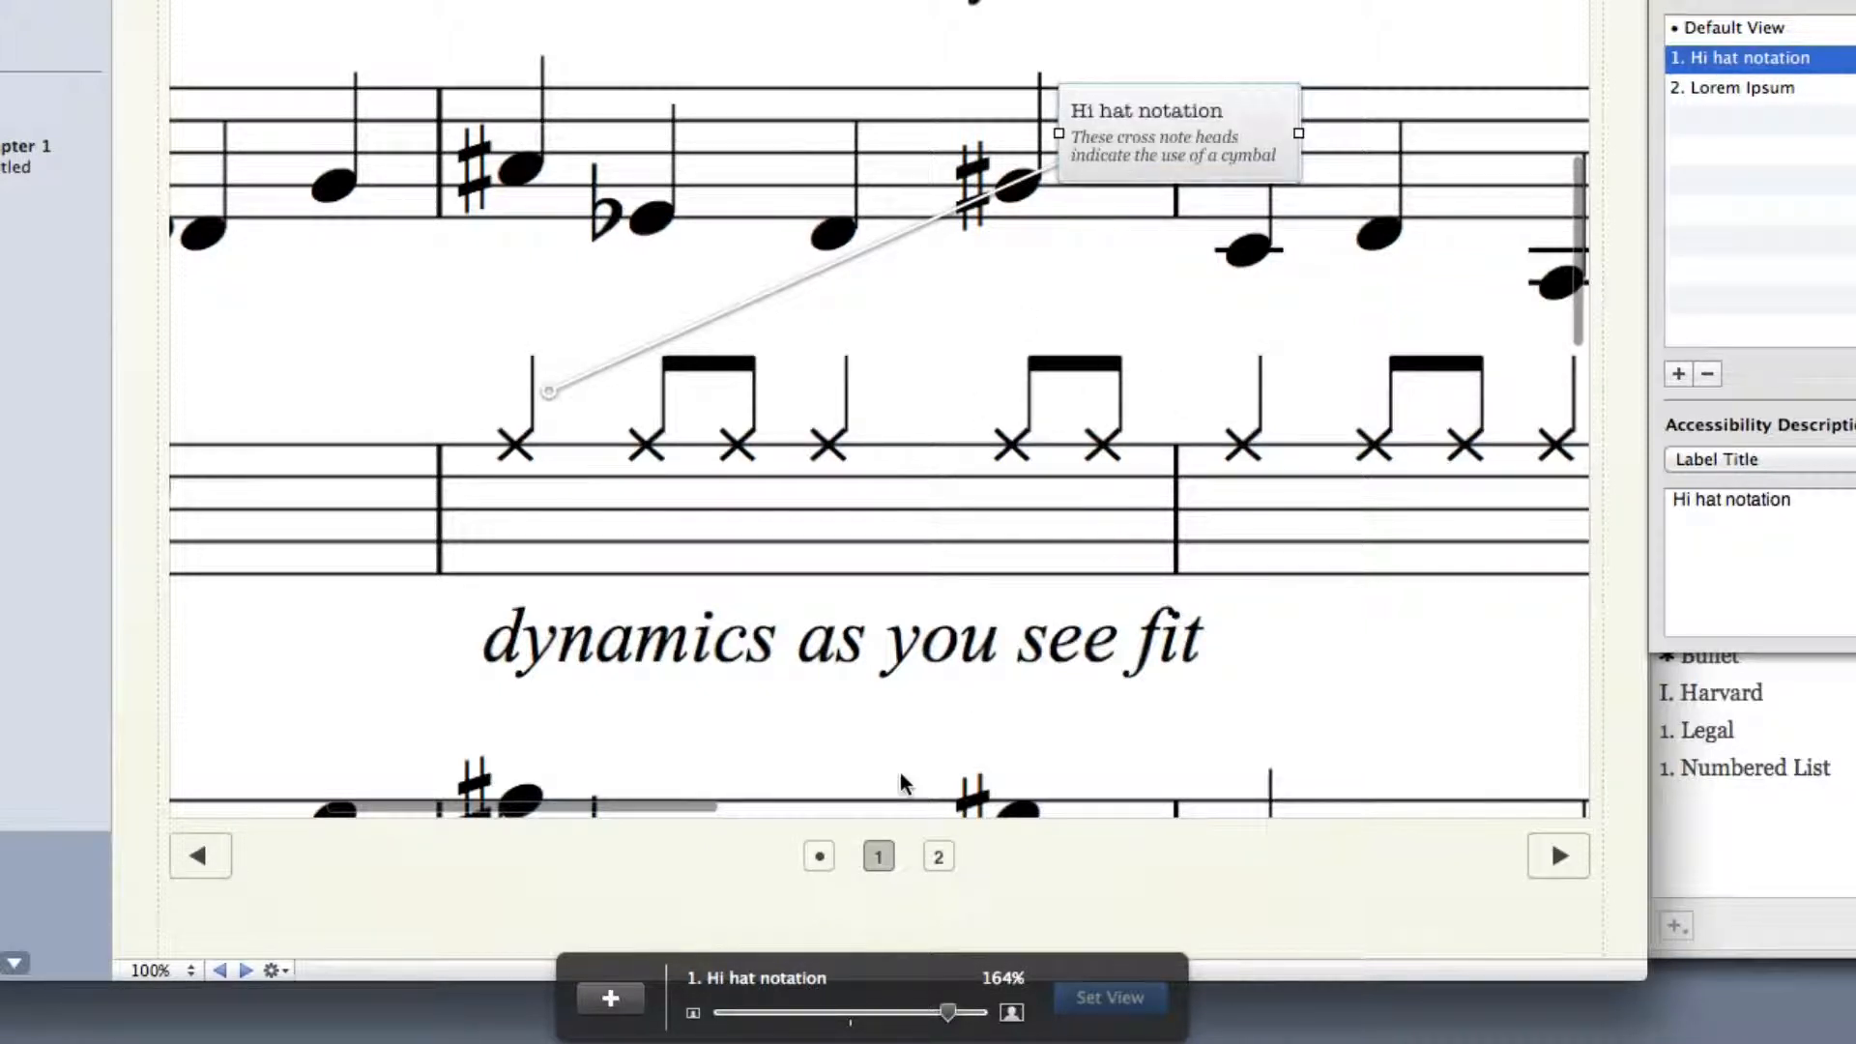
In the default view, point the second label at the lower system's percussion clef and move the label closer to it
{"action": "left_click", "coordinate": [818, 856]}
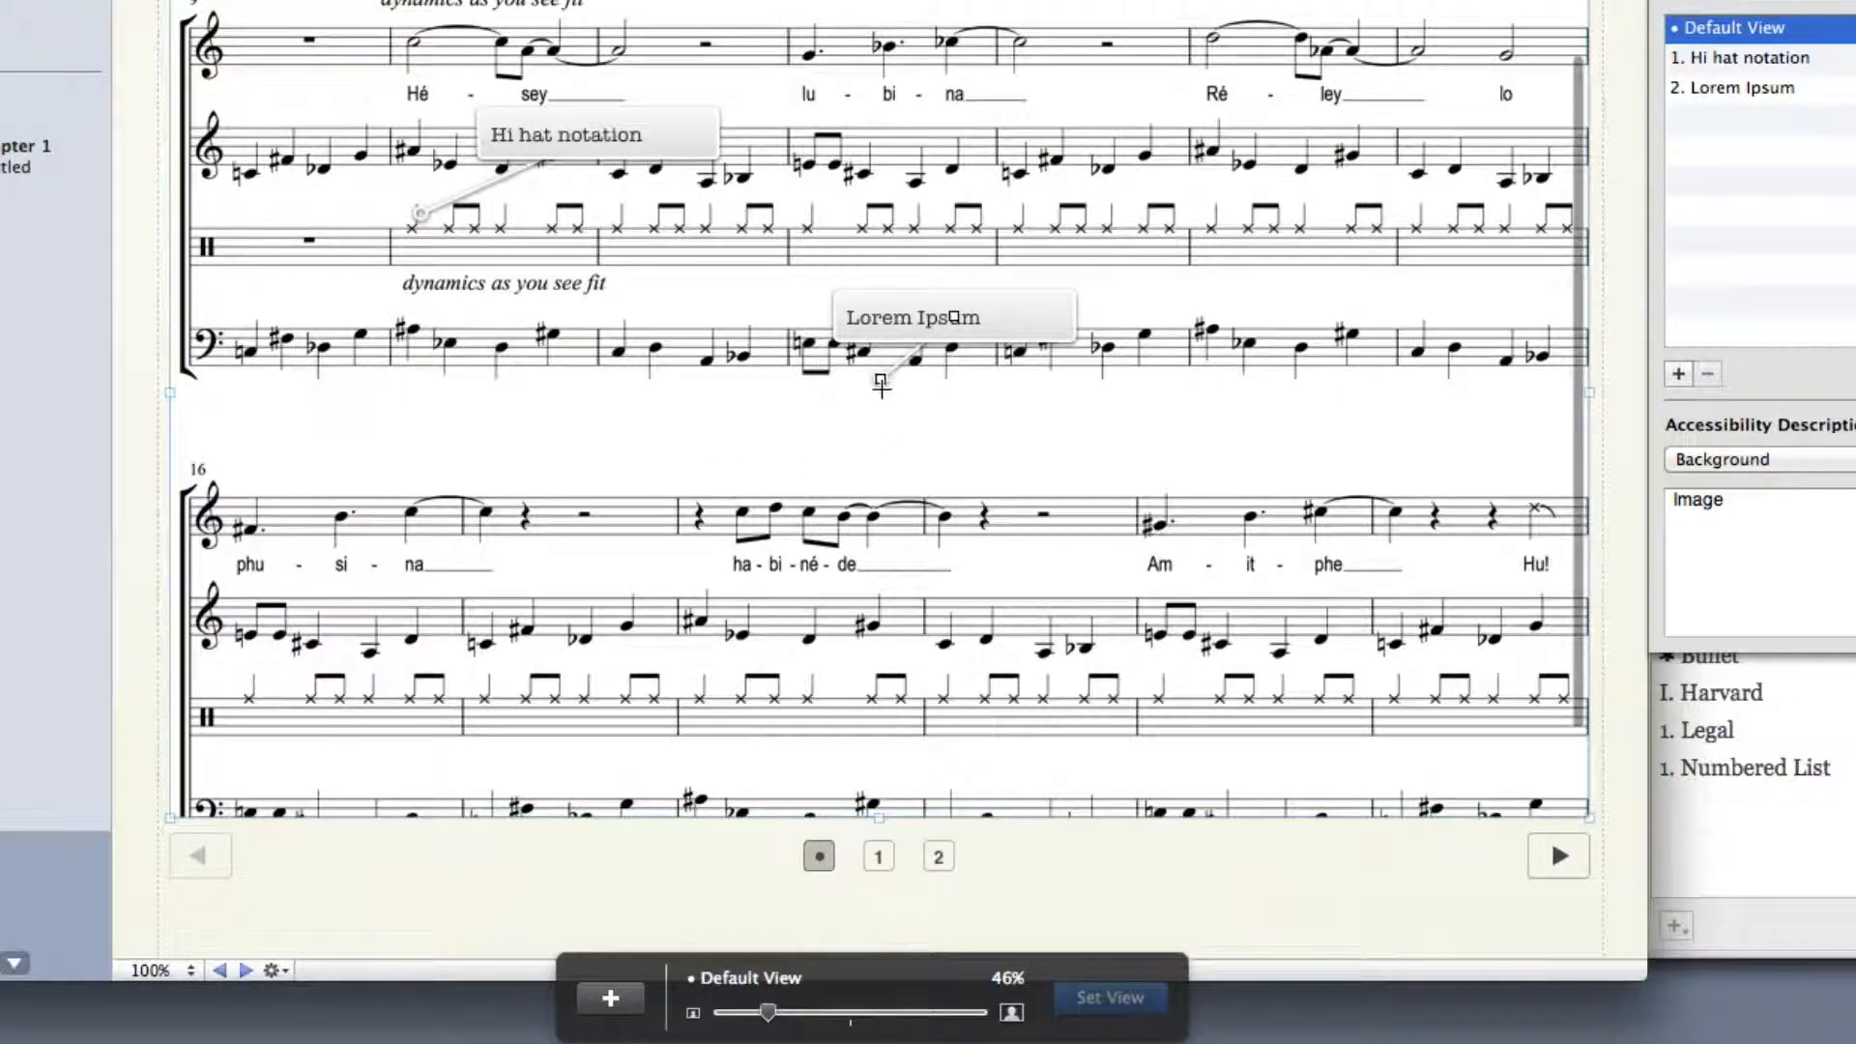
{"action": "left_click_drag", "start_coordinate": [879, 377], "coordinate": [215, 712]}
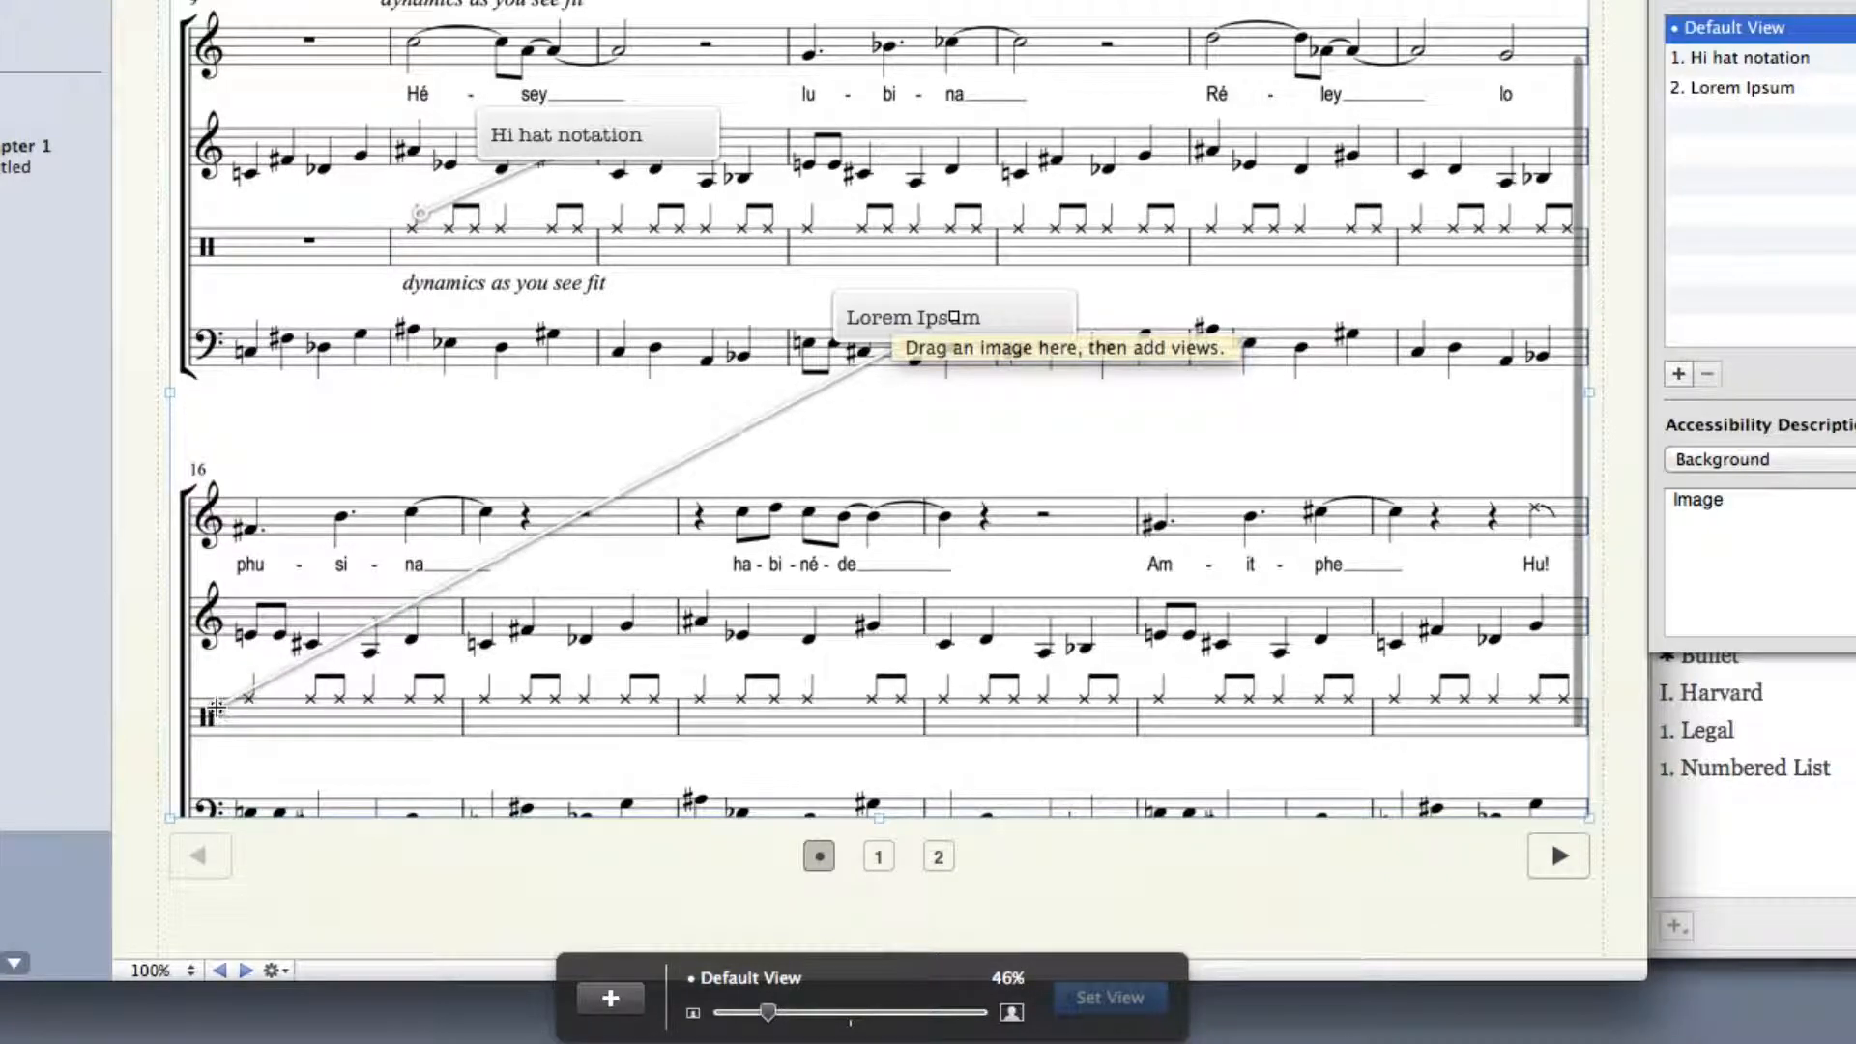
{"action": "left_click", "coordinate": [968, 335]}
{"action": "left_click_drag", "start_coordinate": [969, 334], "coordinate": [486, 581]}
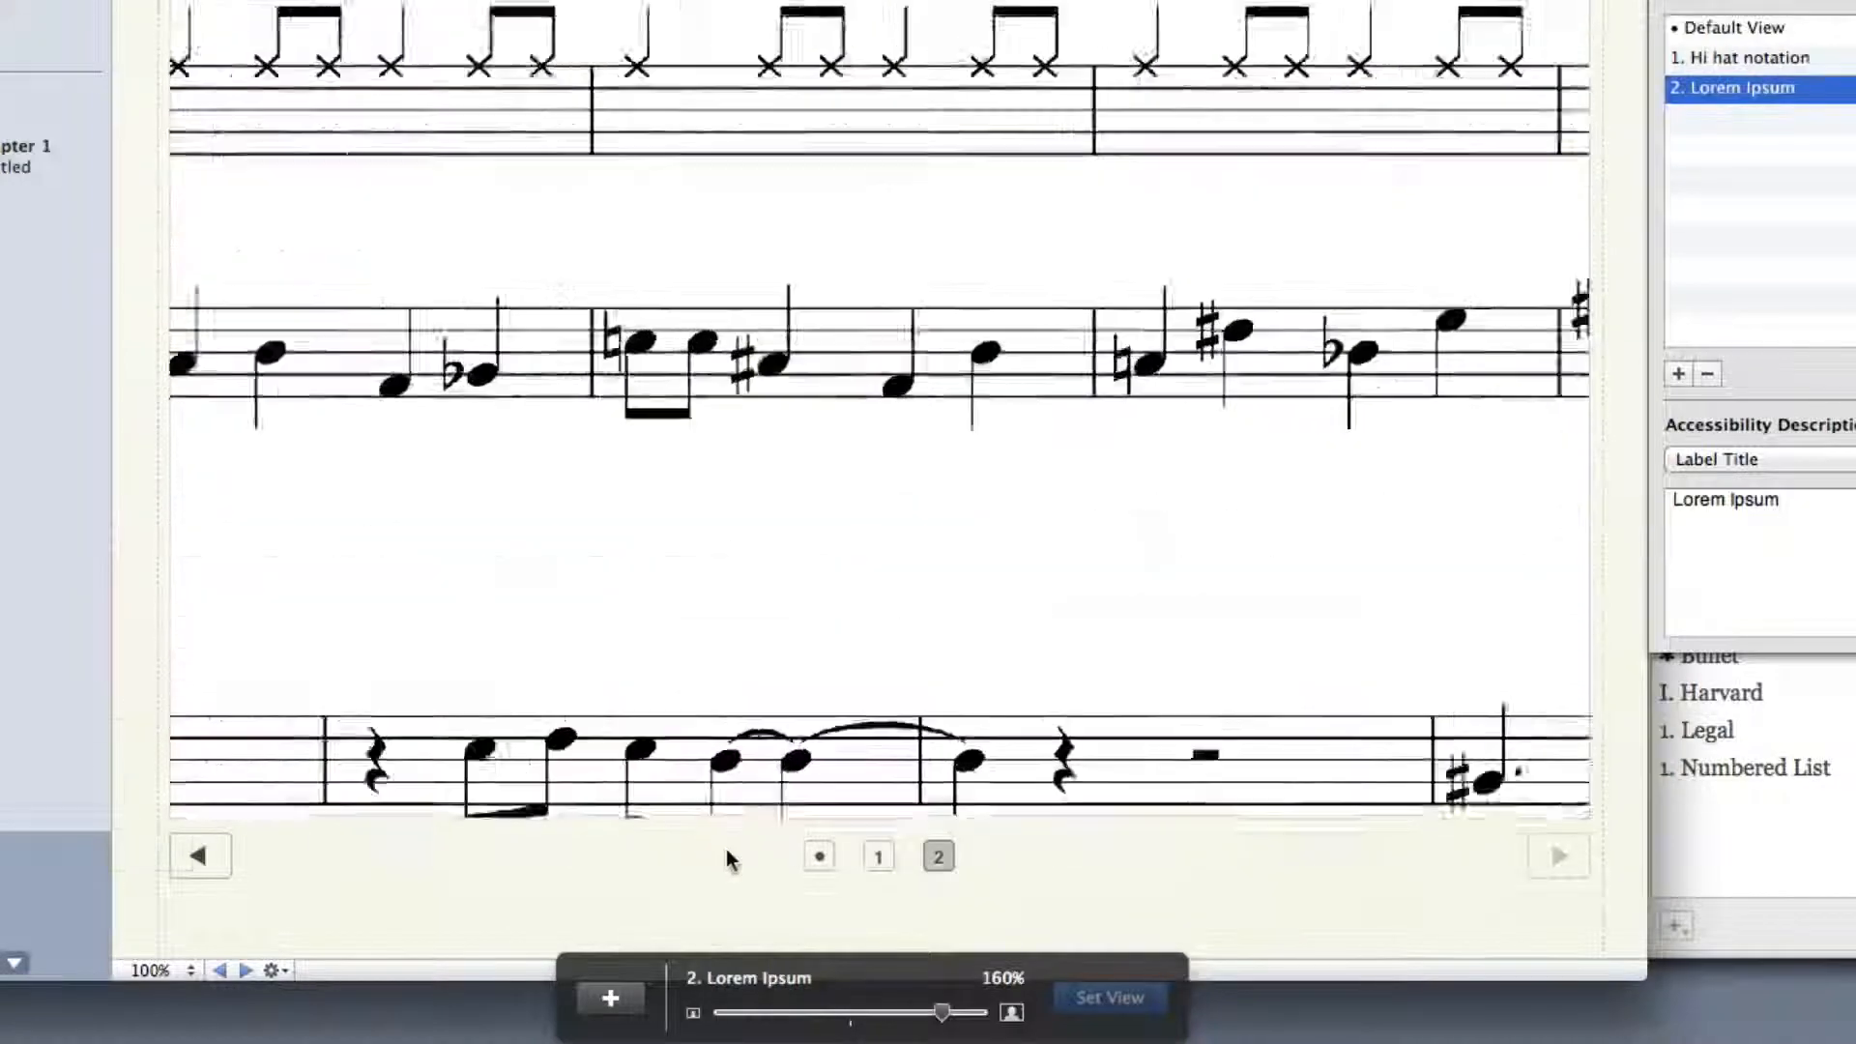
In the second label's view, fine-tune its target on the lower system's percussion clef and move the label closer to the clef
{"action": "left_click_drag", "start_coordinate": [375, 646], "coordinate": [1230, 232]}
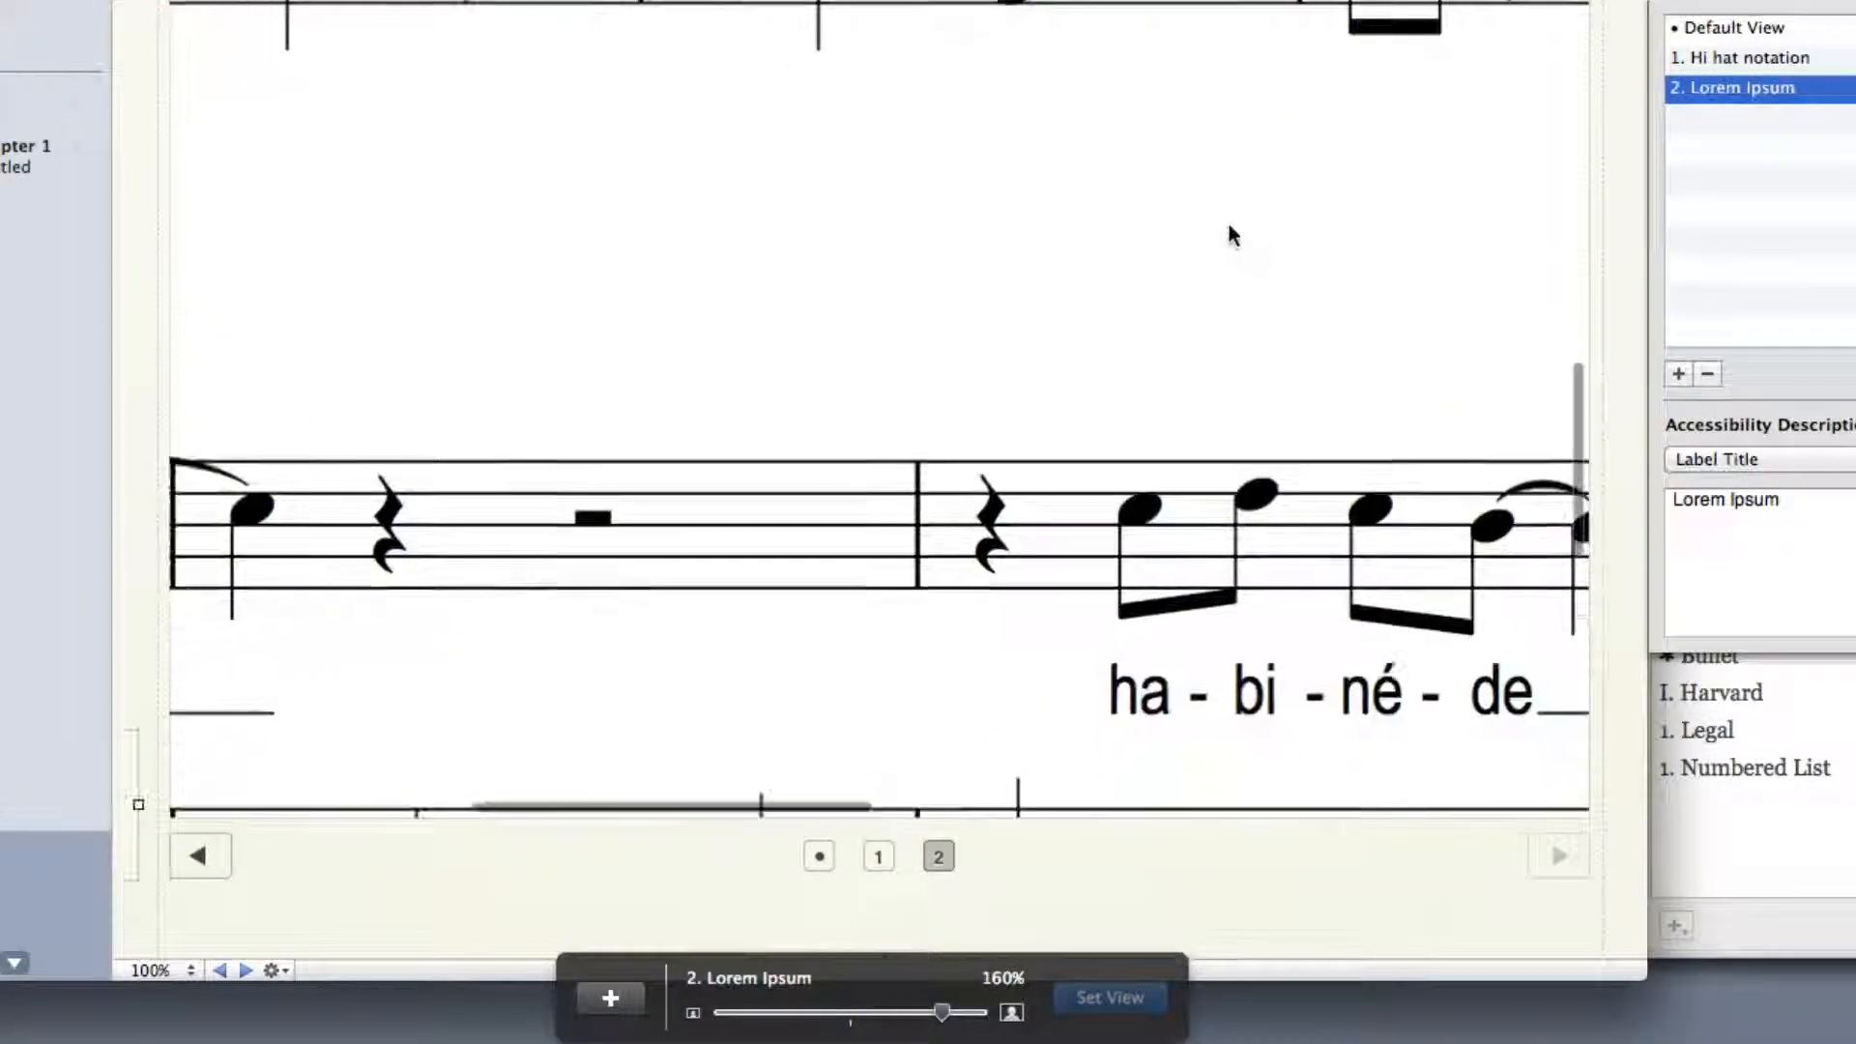
{"action": "left_click_drag", "start_coordinate": [555, 348], "coordinate": [1430, 5]}
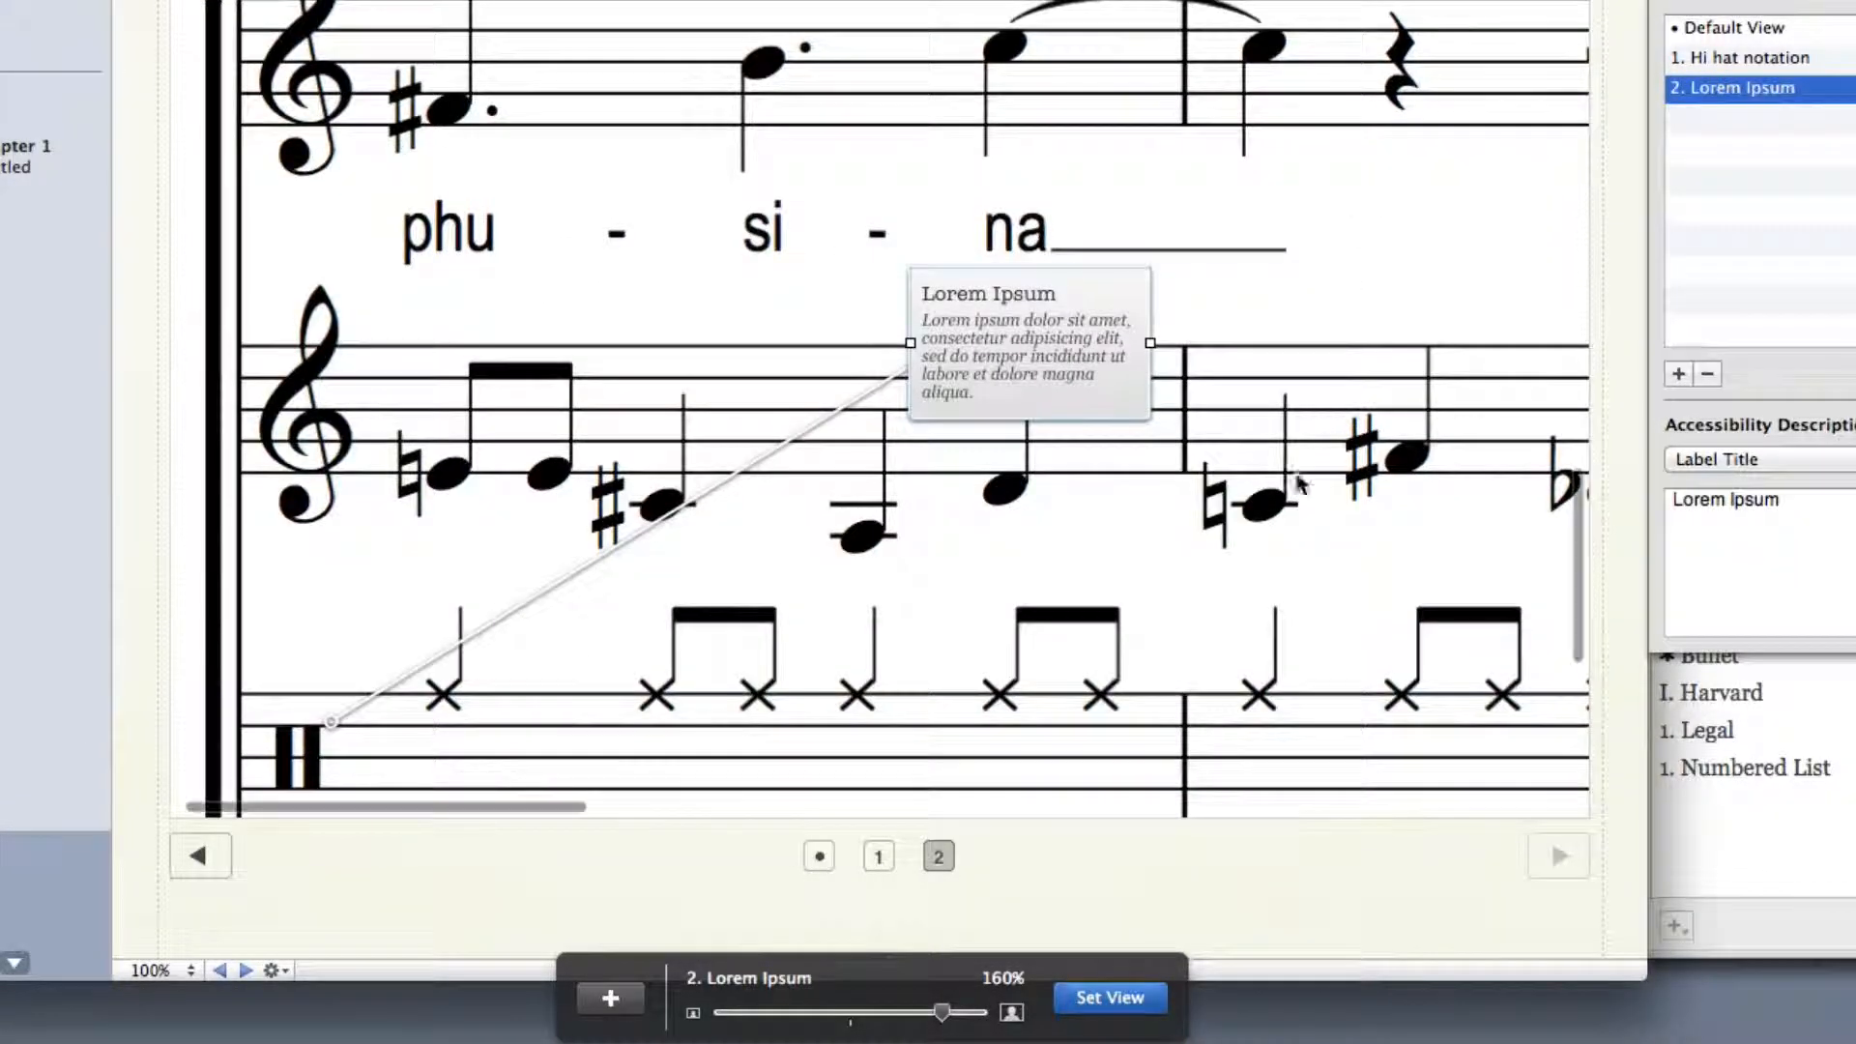
{"action": "scroll", "coordinate": [1188, 560], "scroll_direction": "down", "scroll_amount": 3}
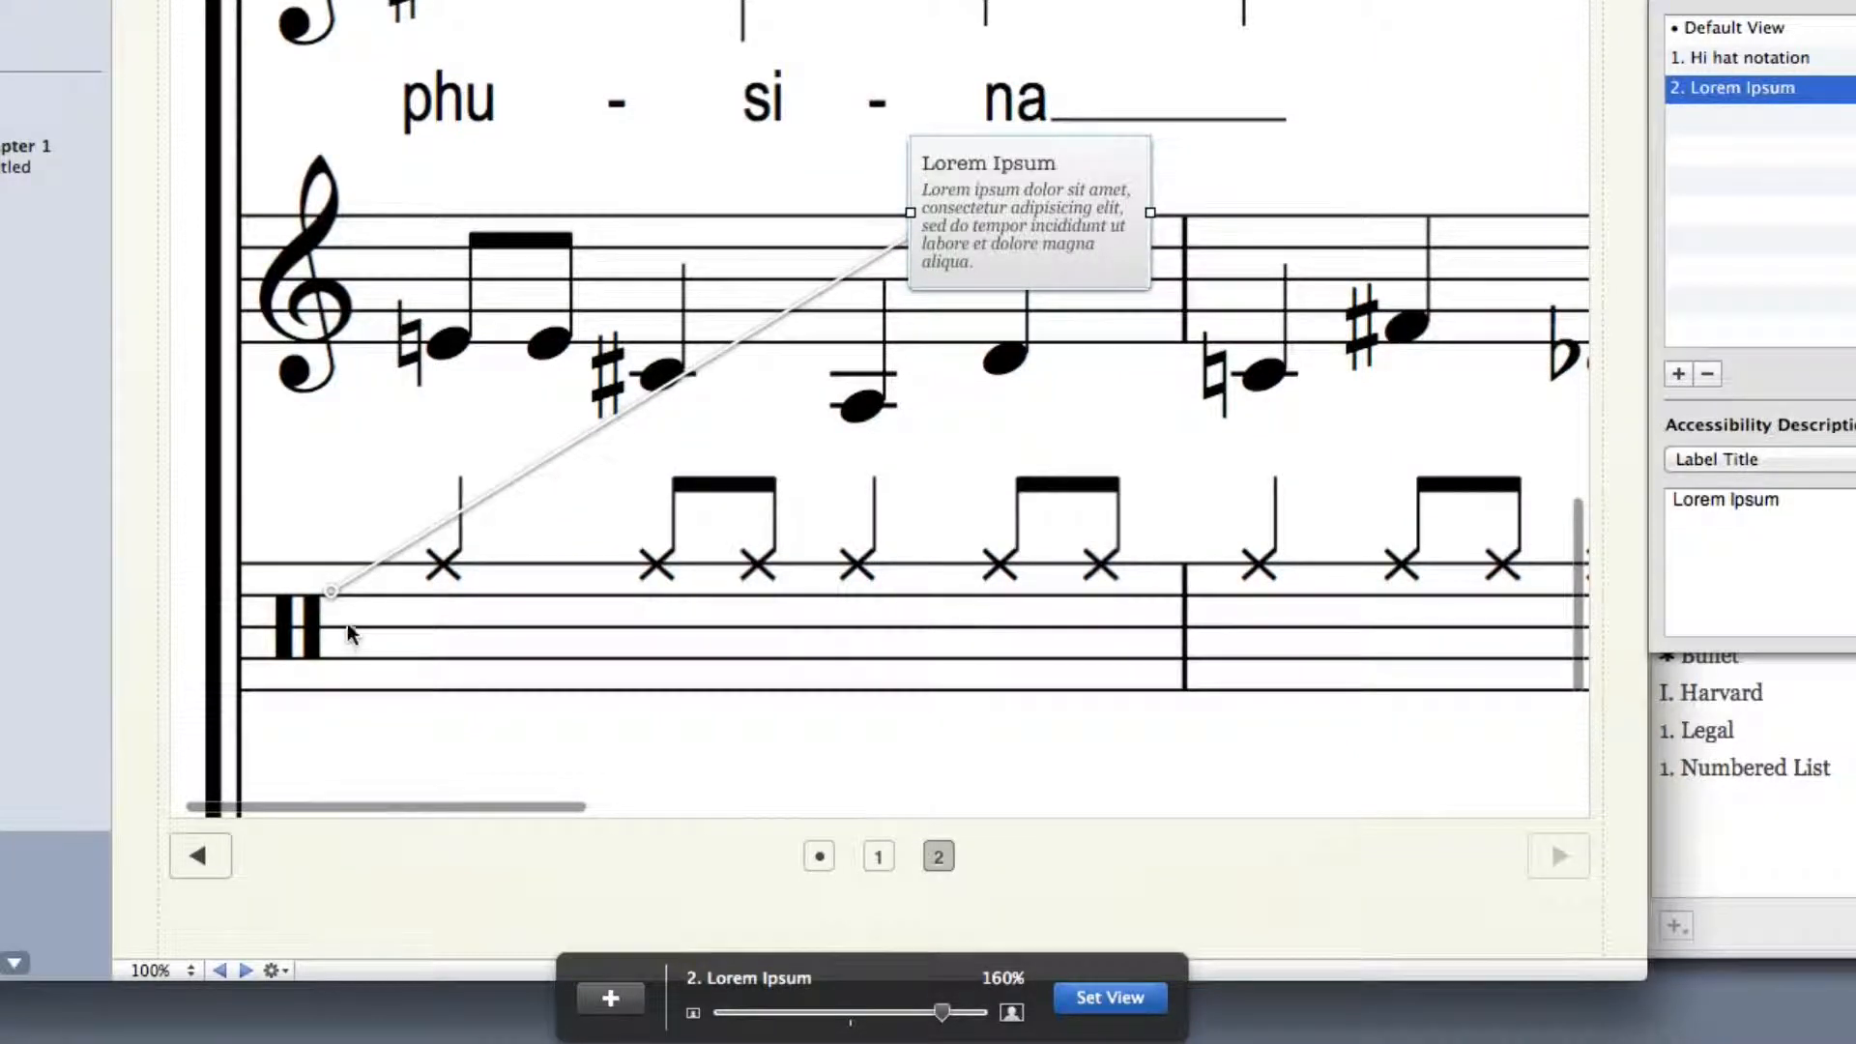
{"action": "left_click_drag", "start_coordinate": [331, 591], "coordinate": [322, 609]}
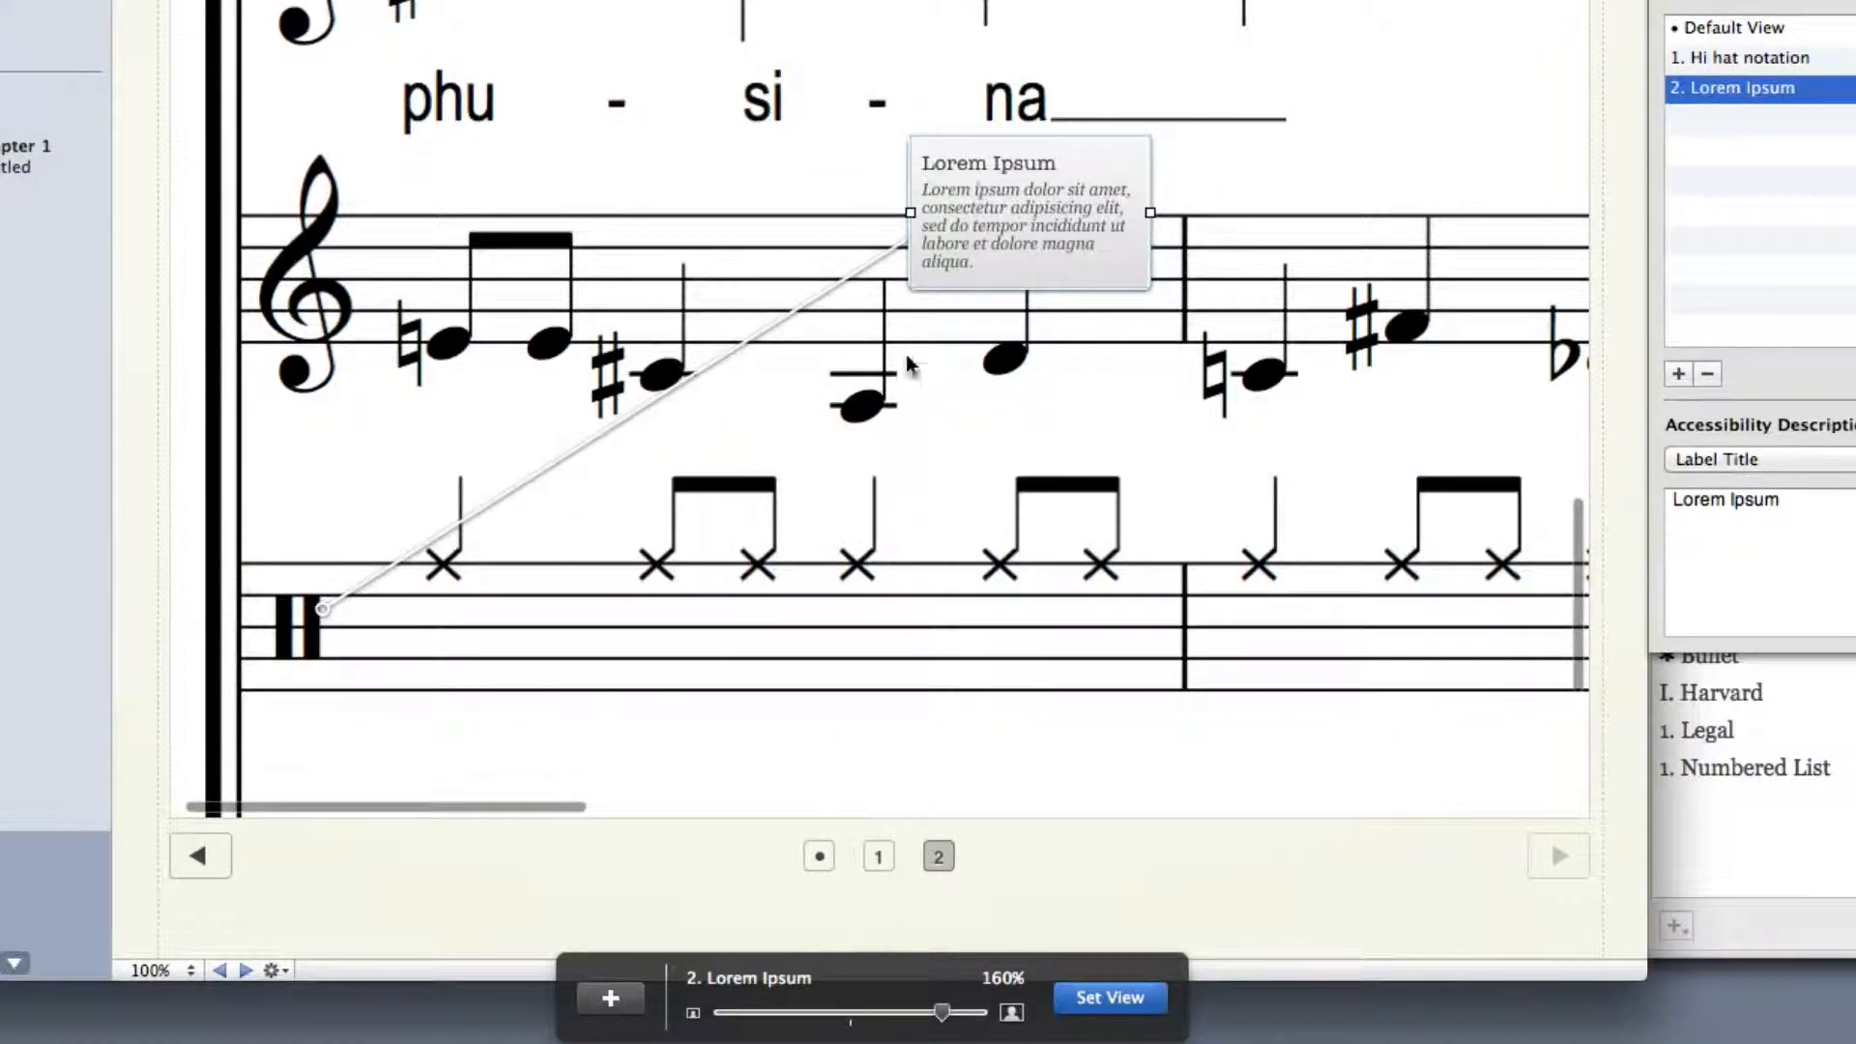
{"action": "scroll", "coordinate": [1040, 387], "scroll_direction": "down", "scroll_amount": 2}
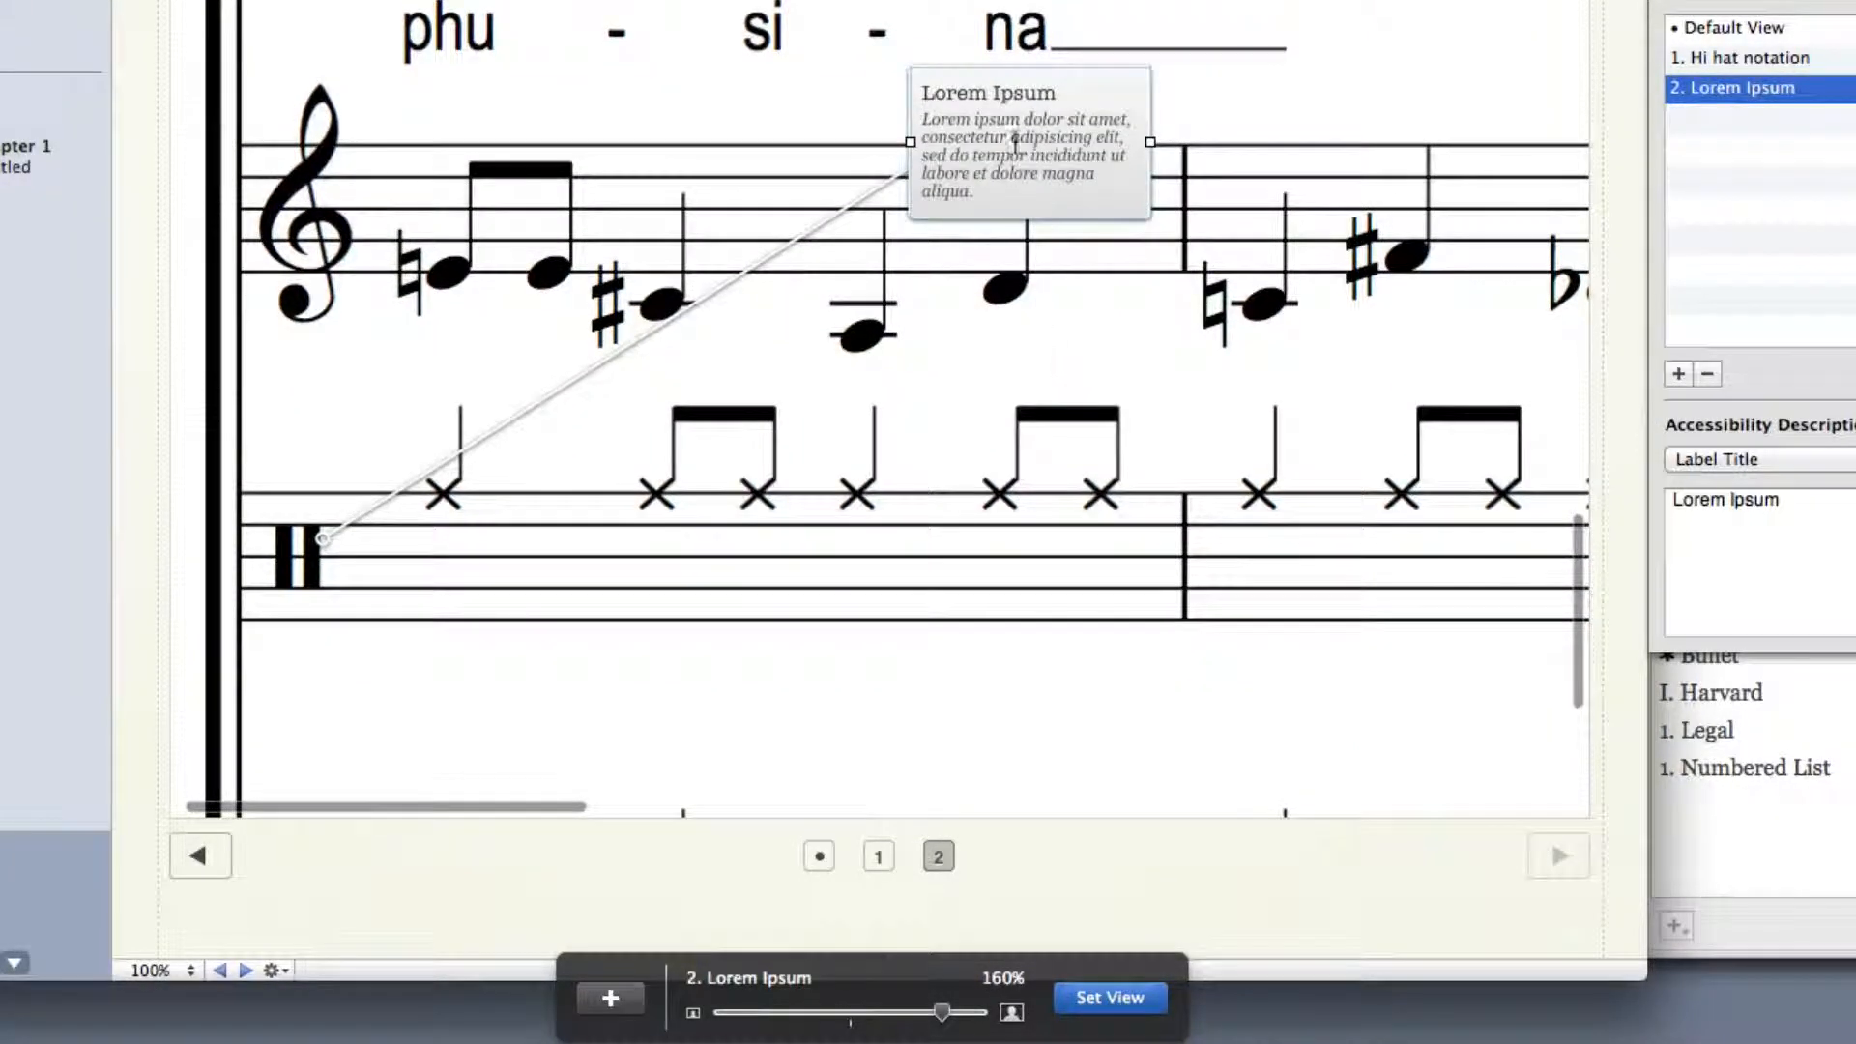
{"action": "left_click_drag", "start_coordinate": [1010, 136], "coordinate": [698, 286]}
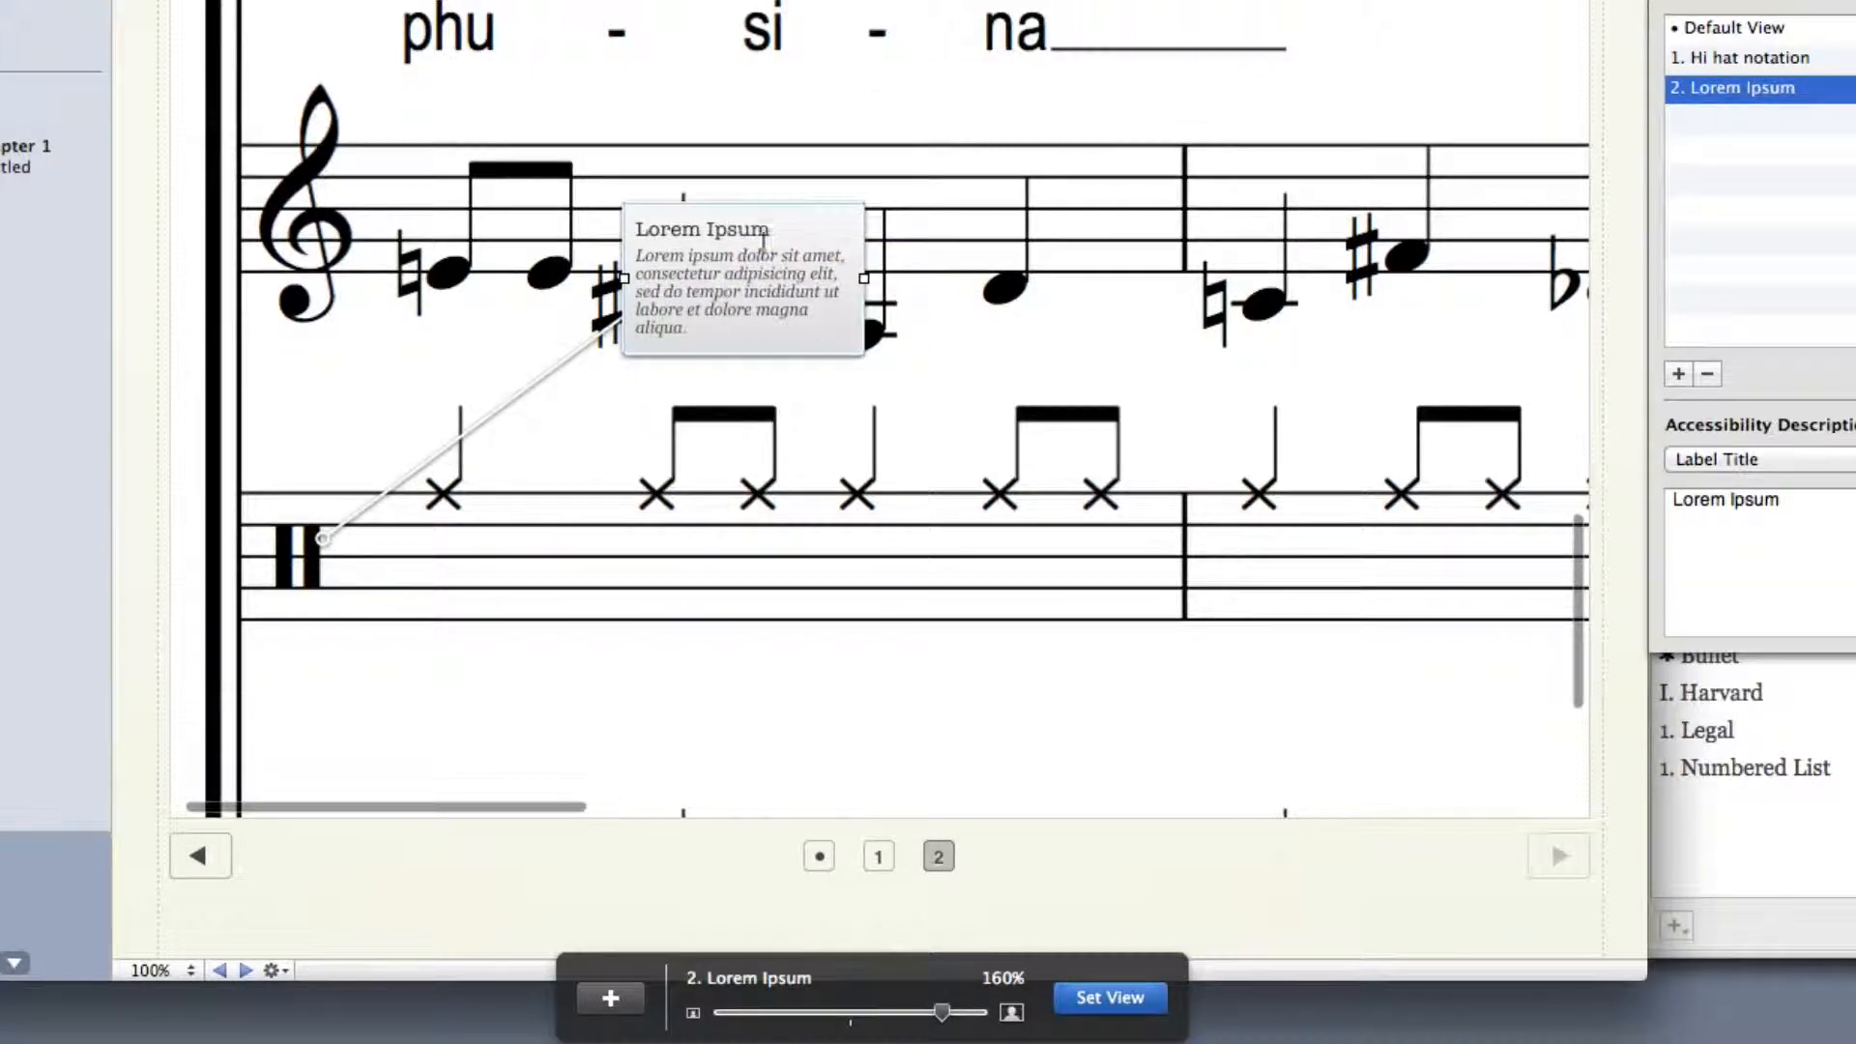
Zoom the second label's view to 172%, frame the percussion stave, and set that view
{"action": "left_click_drag", "start_coordinate": [941, 1012], "coordinate": [958, 1012]}
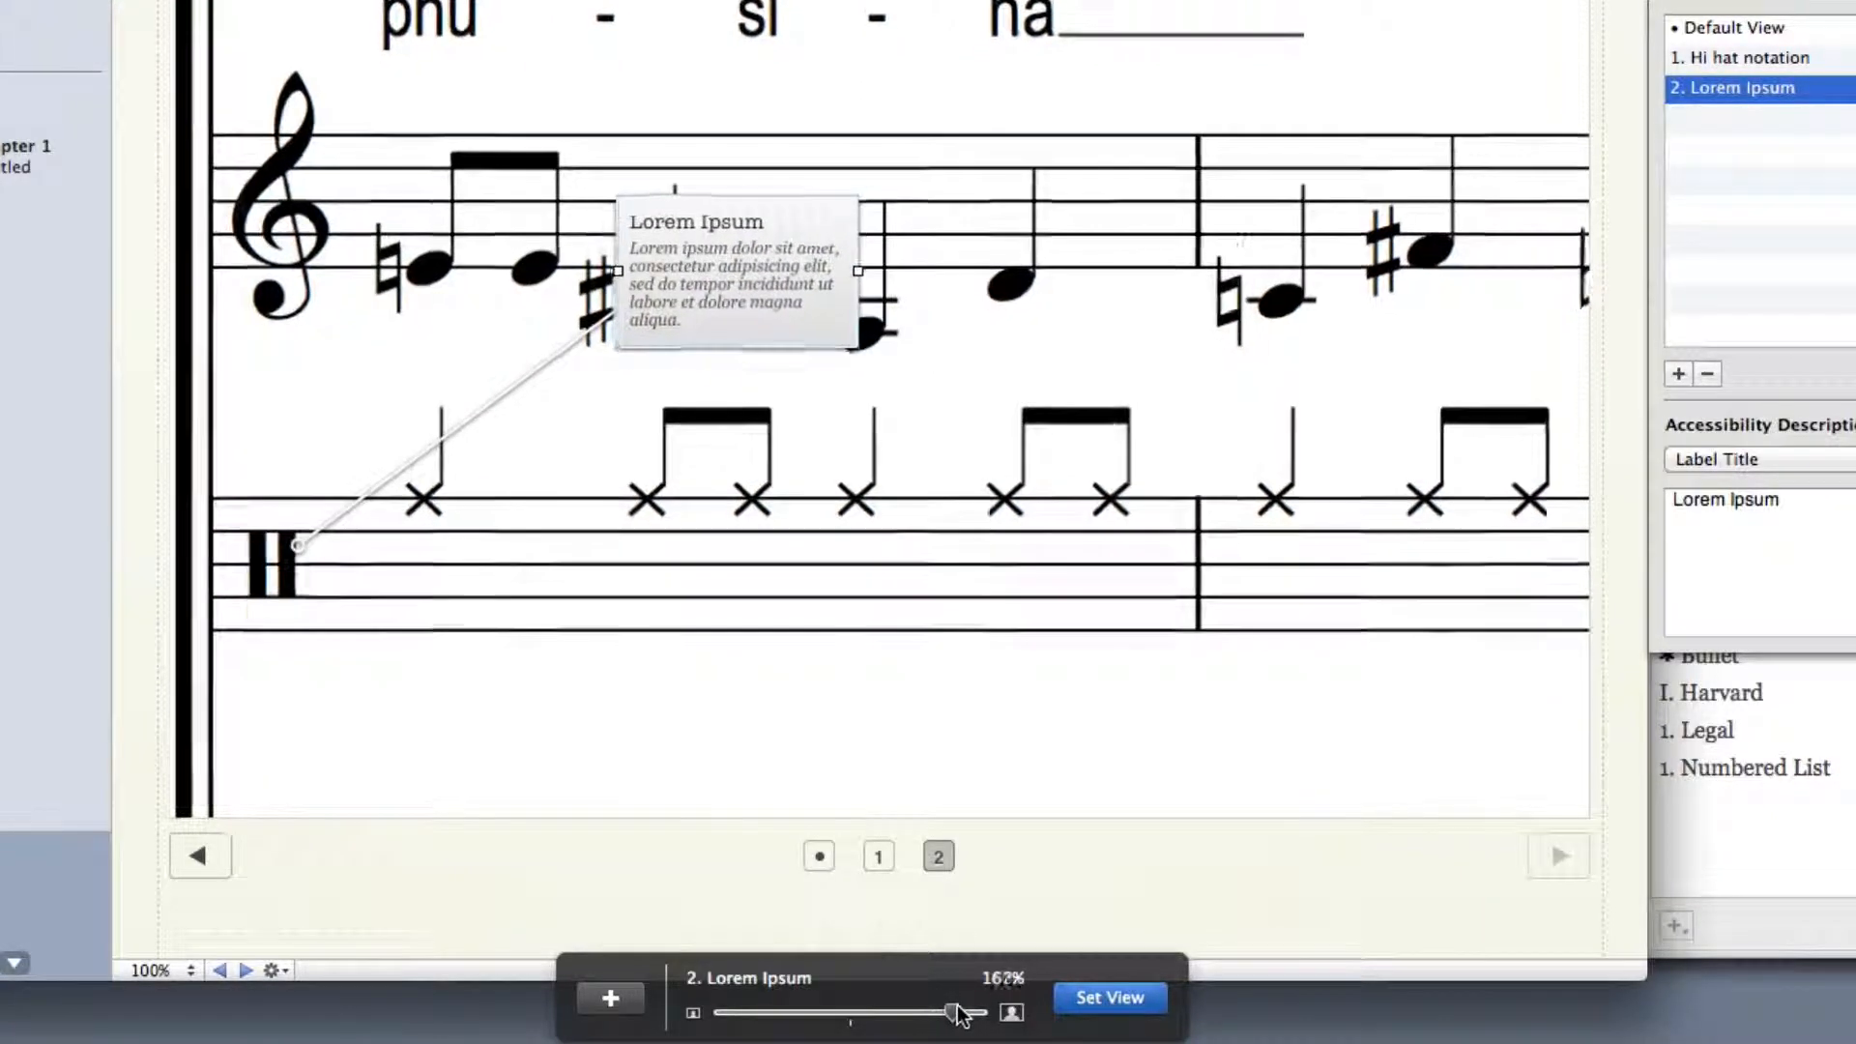
{"action": "scroll", "coordinate": [773, 619], "scroll_direction": "down", "scroll_amount": 2}
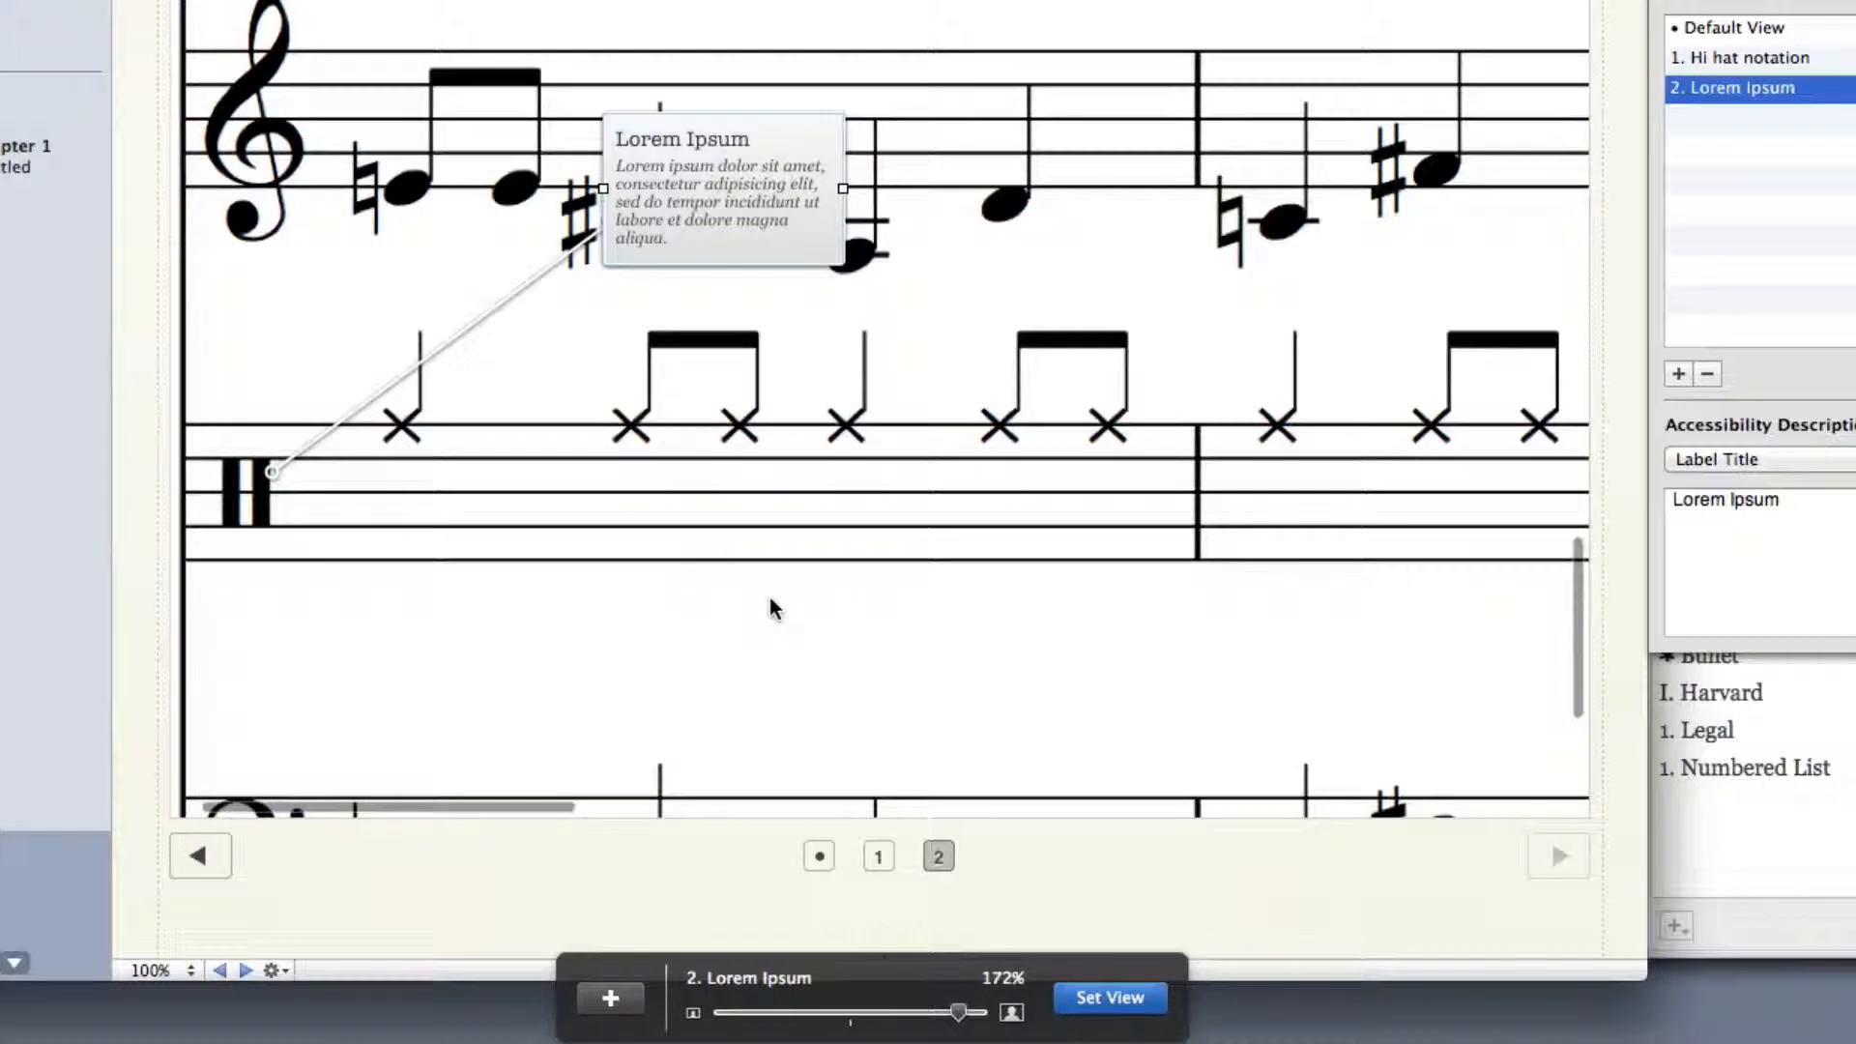
{"action": "left_click", "coordinate": [1106, 1000]}
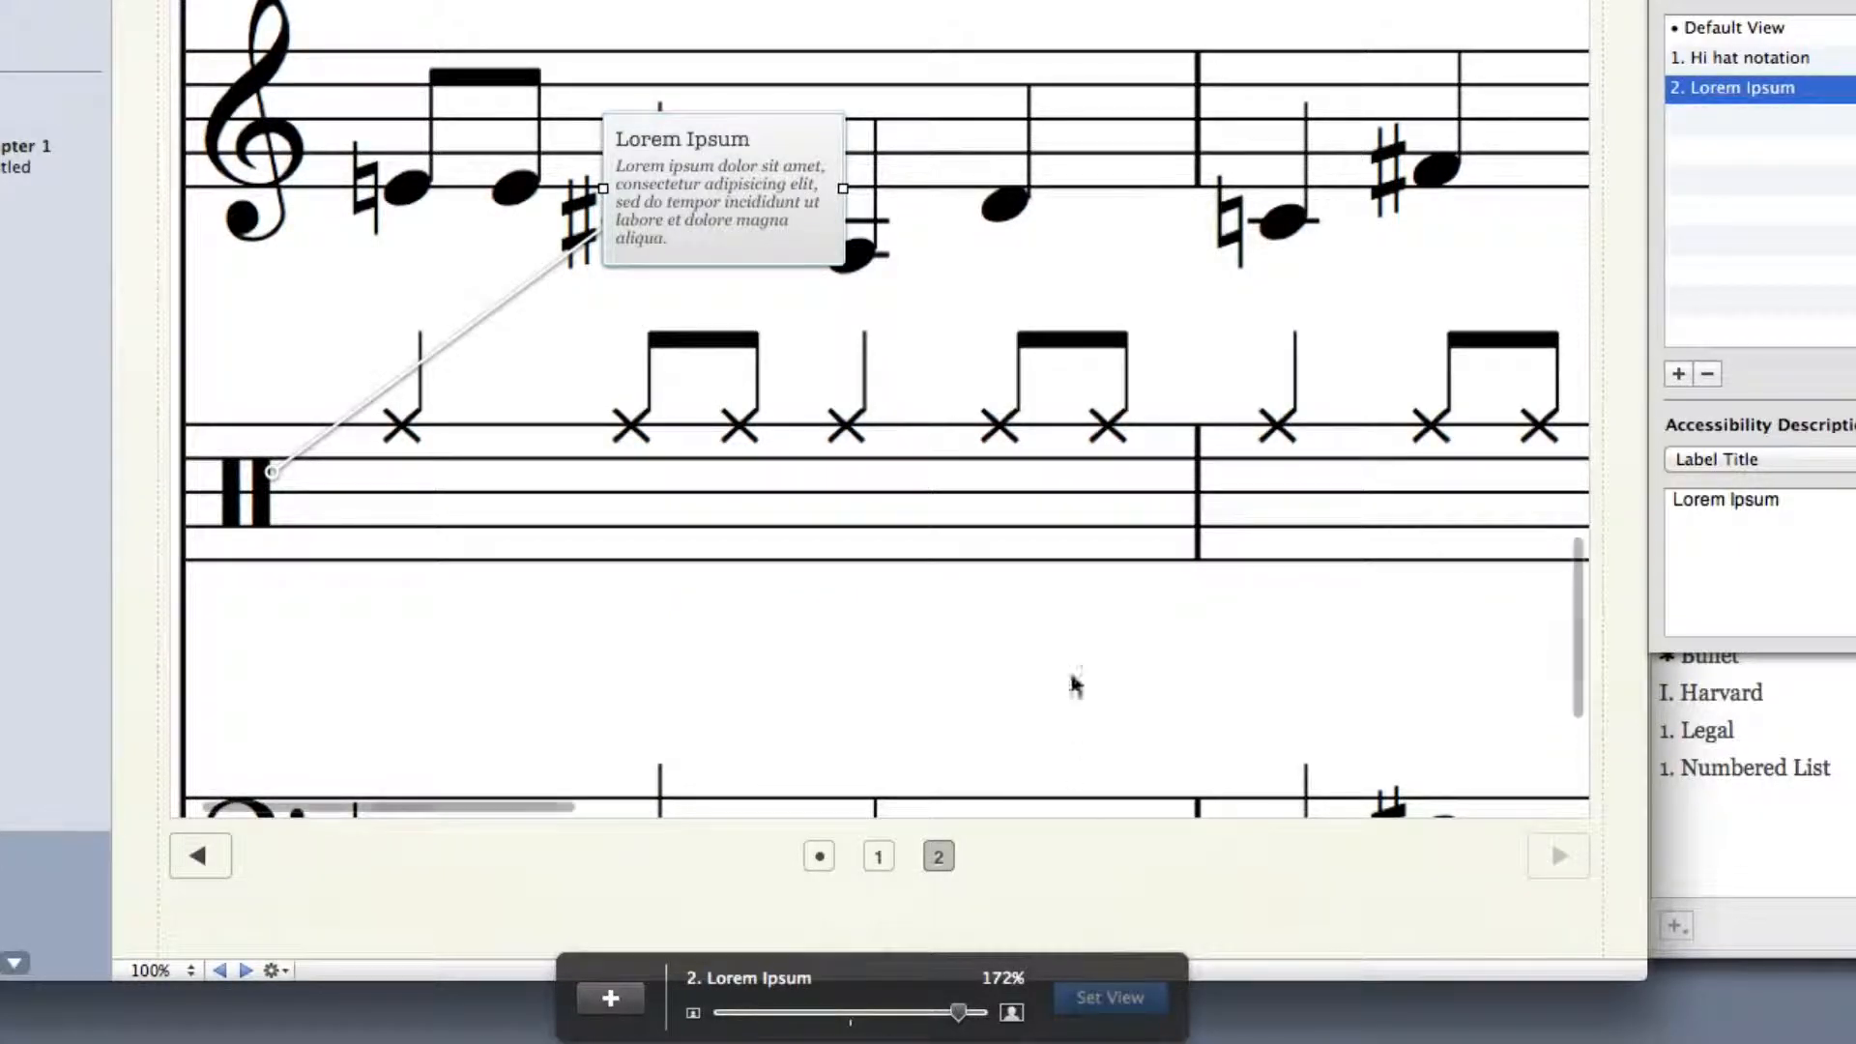
Replace the second label's title with "Drum clef"
{"action": "triple_click", "coordinate": [739, 133]}
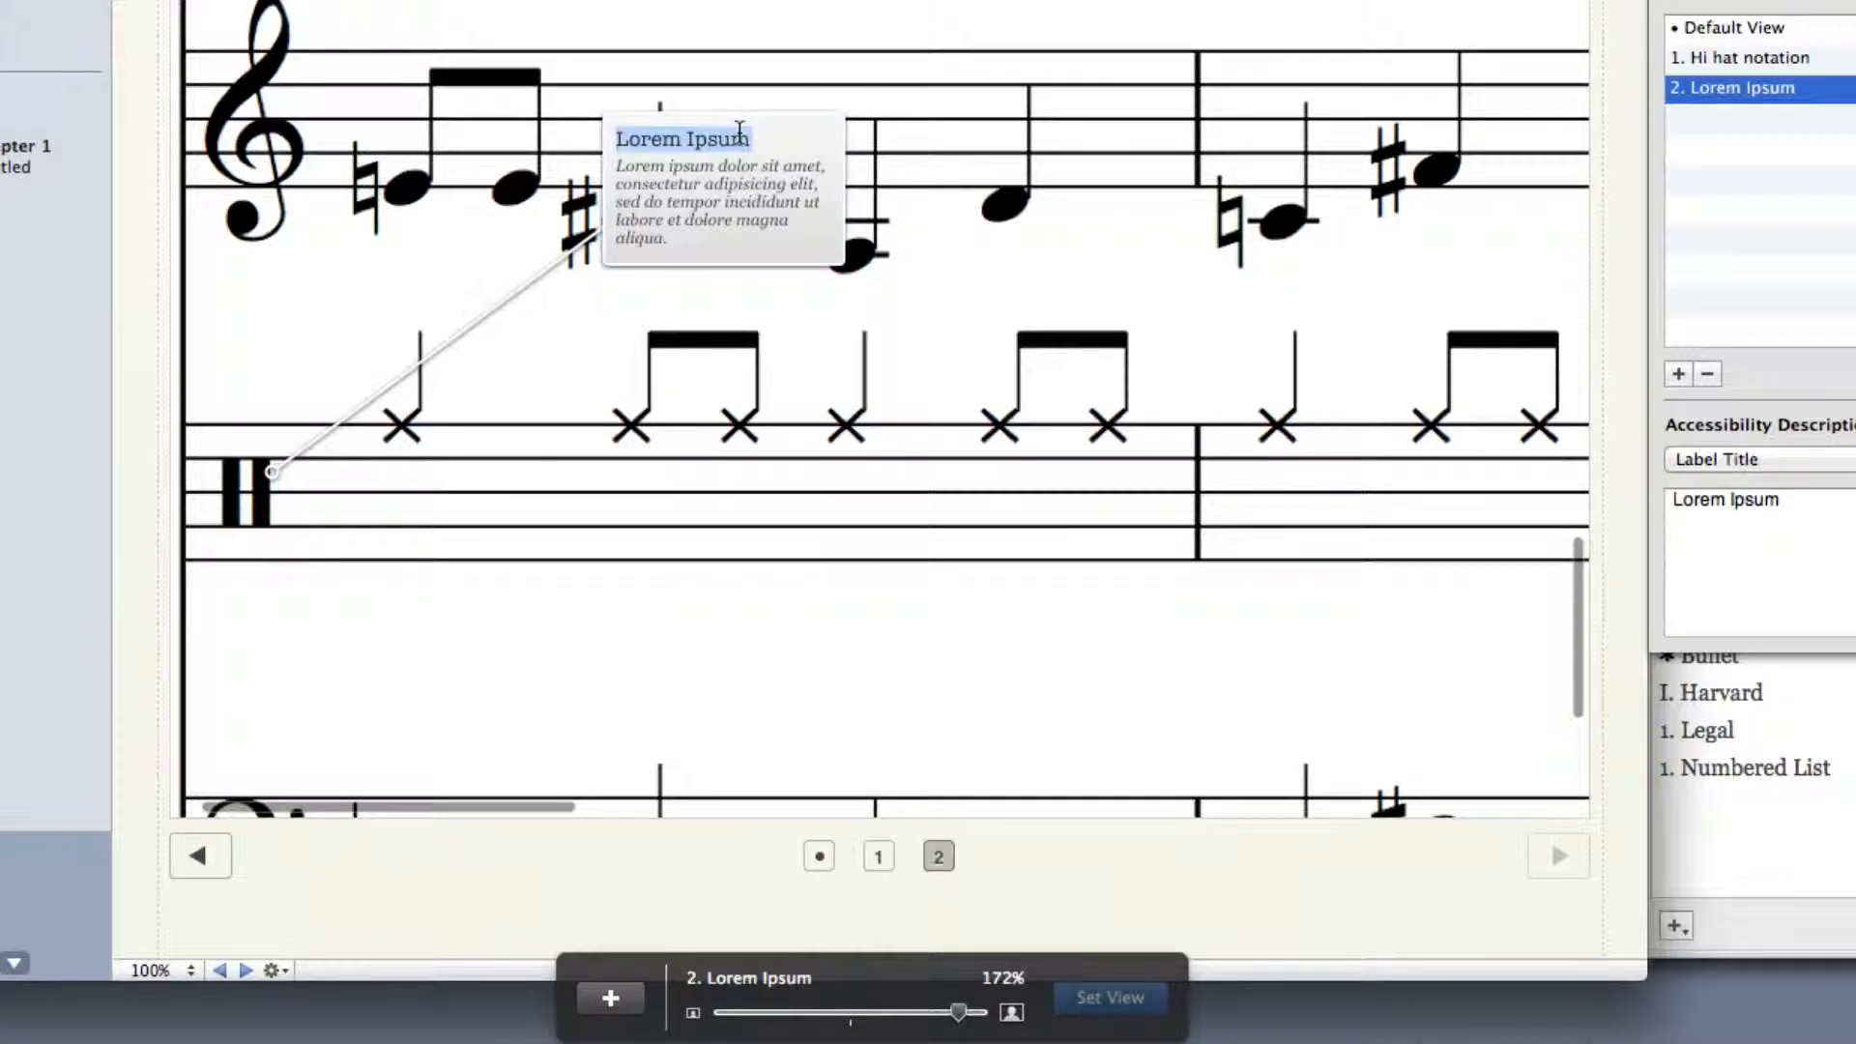
{"action": "type", "text": "Drum clef"}
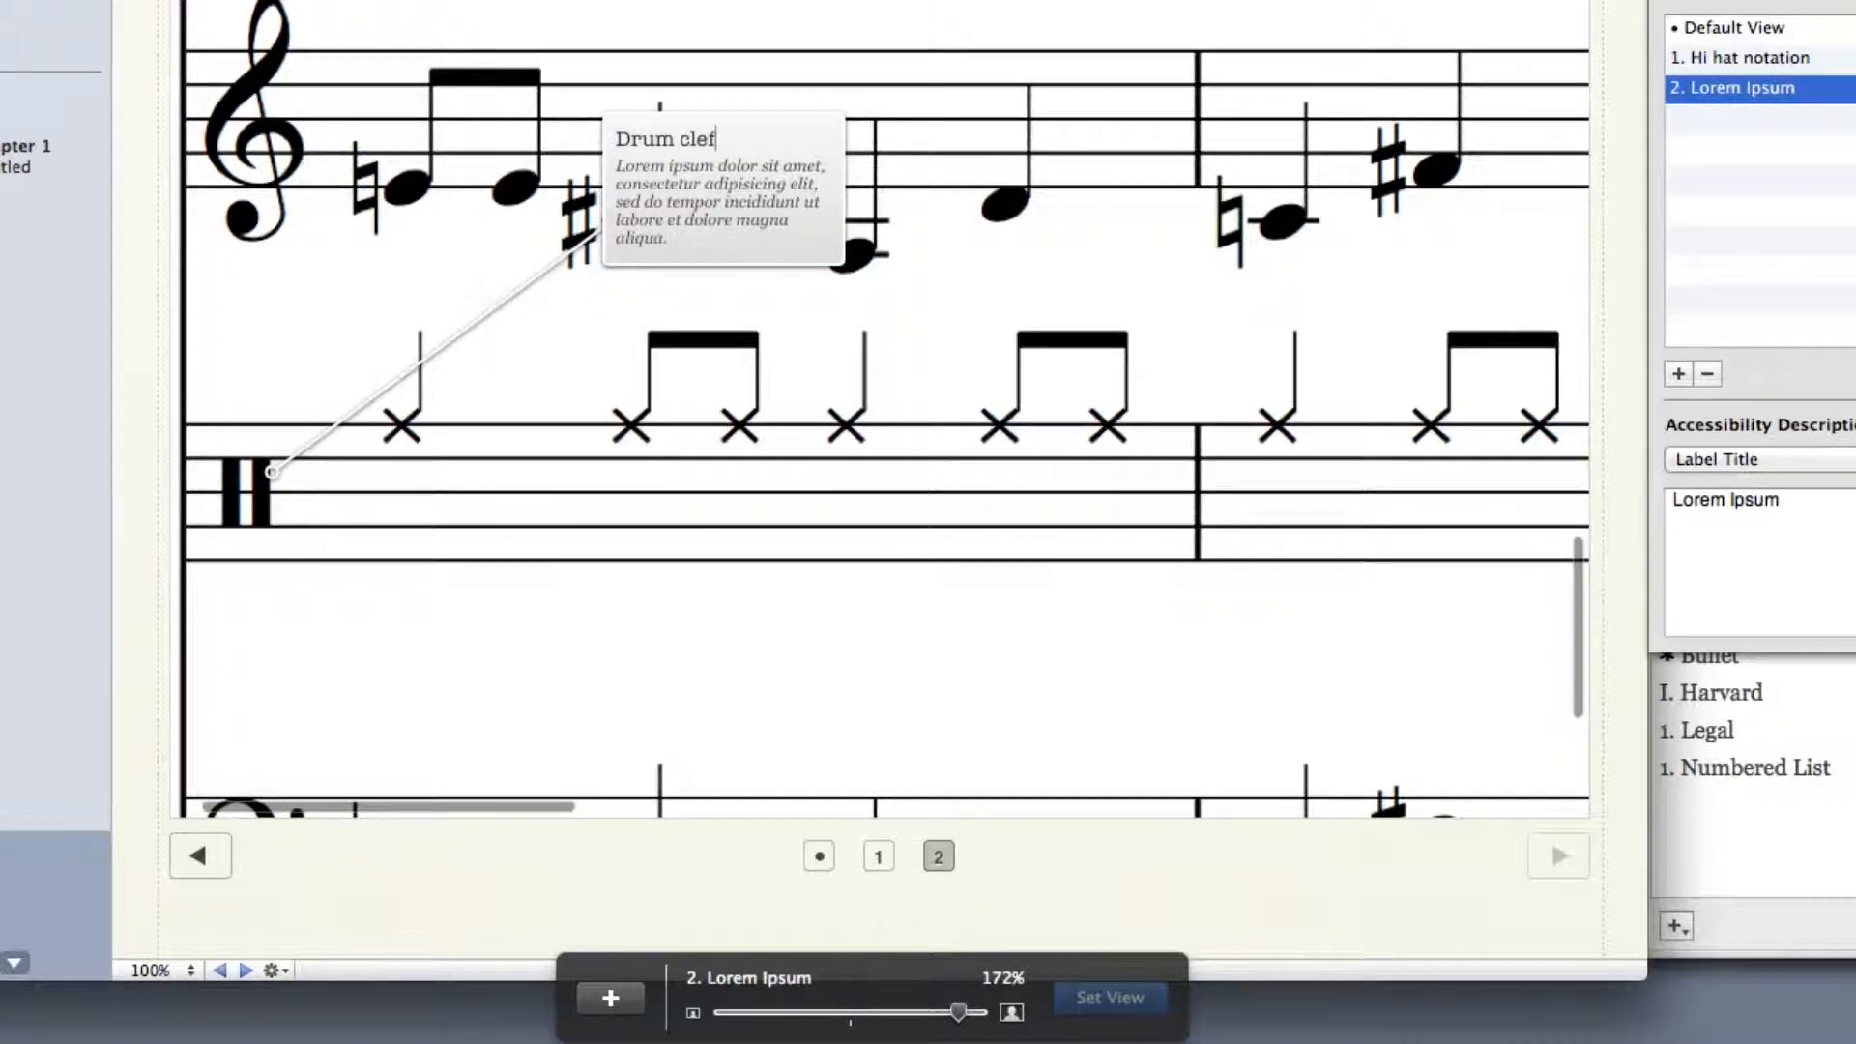
Replace the "Drum clef" label's description with "This is drum clef."
{"action": "left_click", "coordinate": [723, 235]}
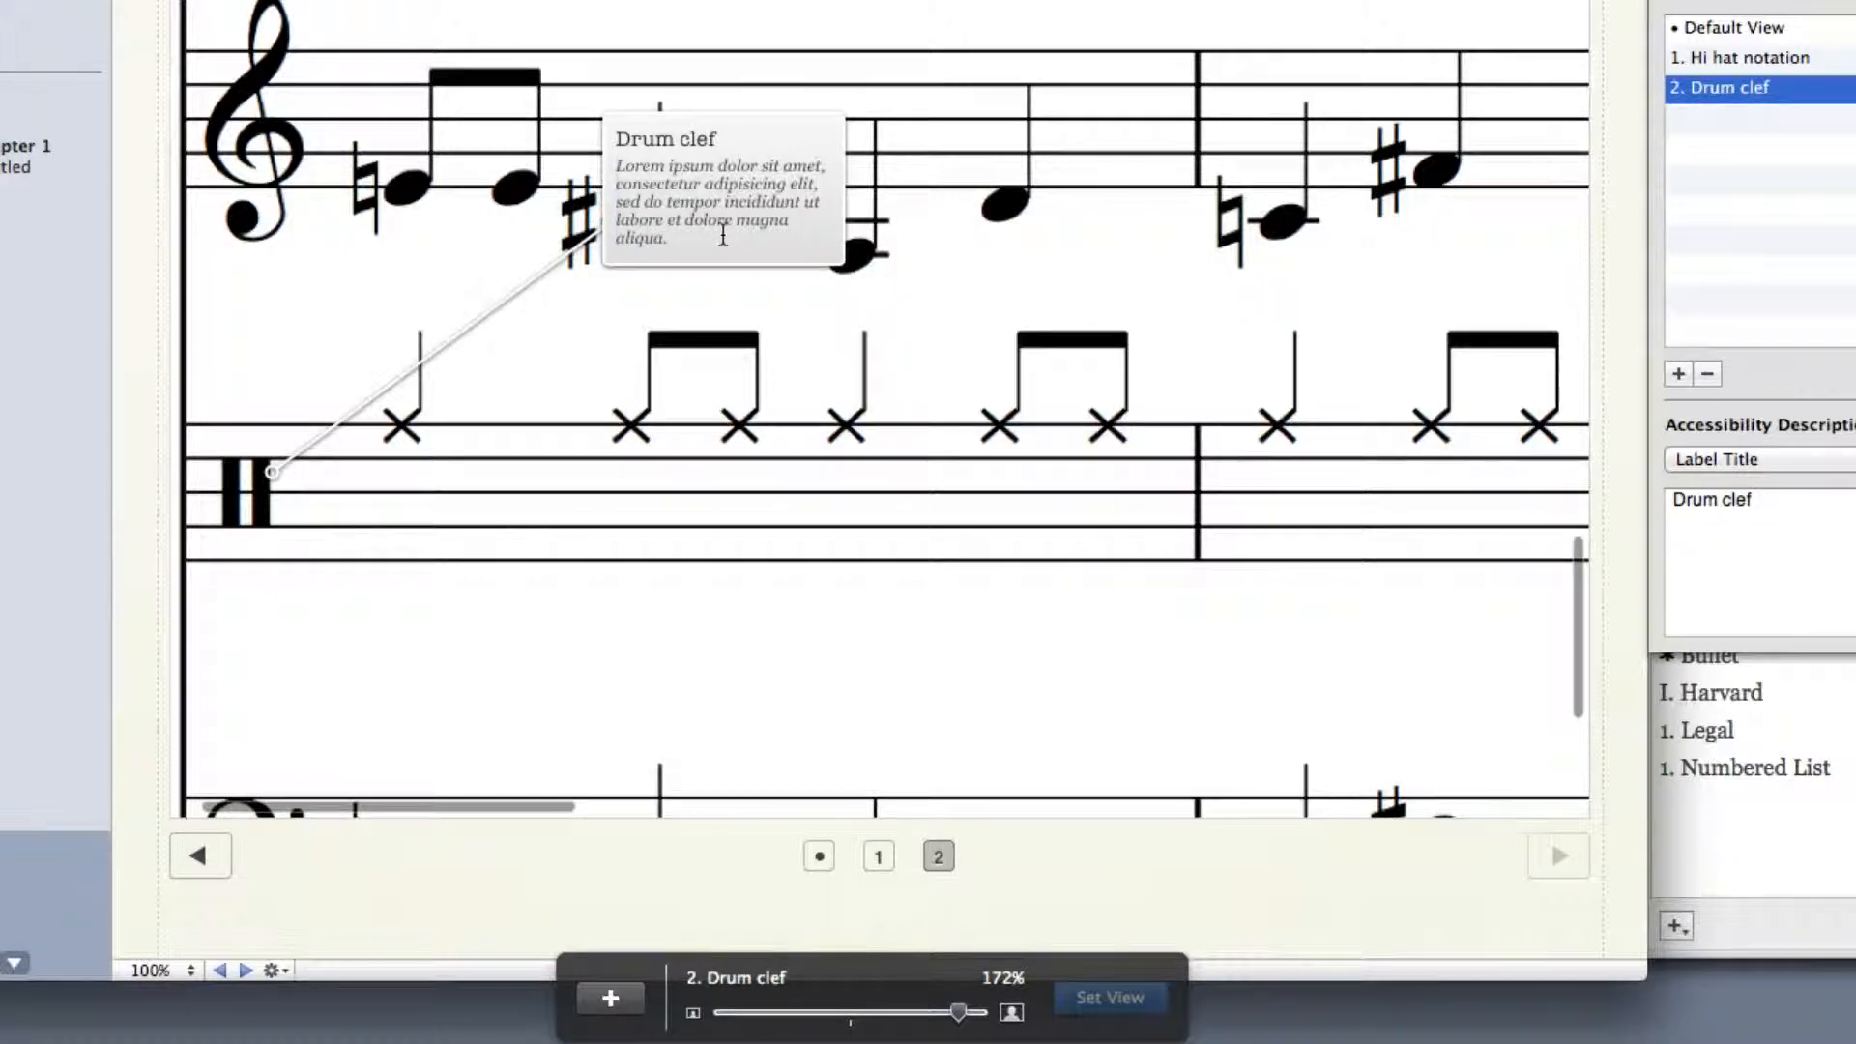
{"action": "key", "text": "super+a"}
{"action": "type", "text": "This is d"}
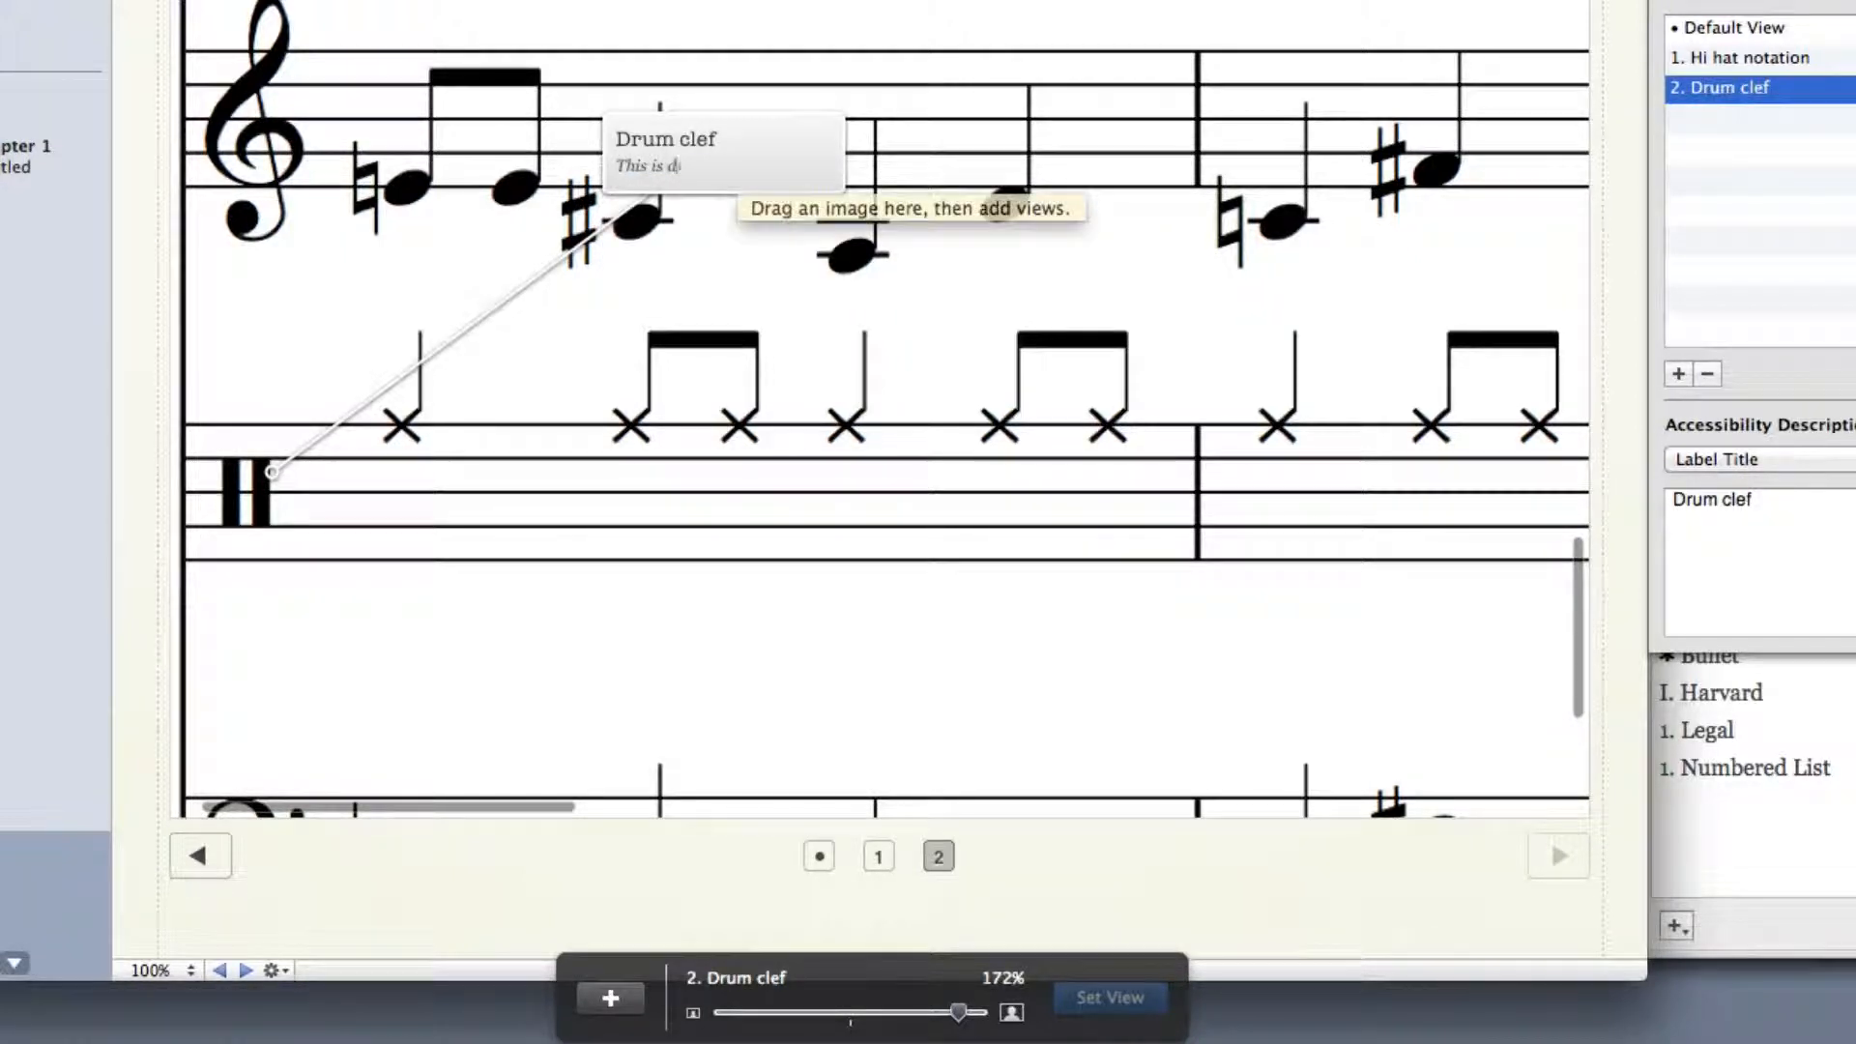
{"action": "type", "text": "rum clef."}
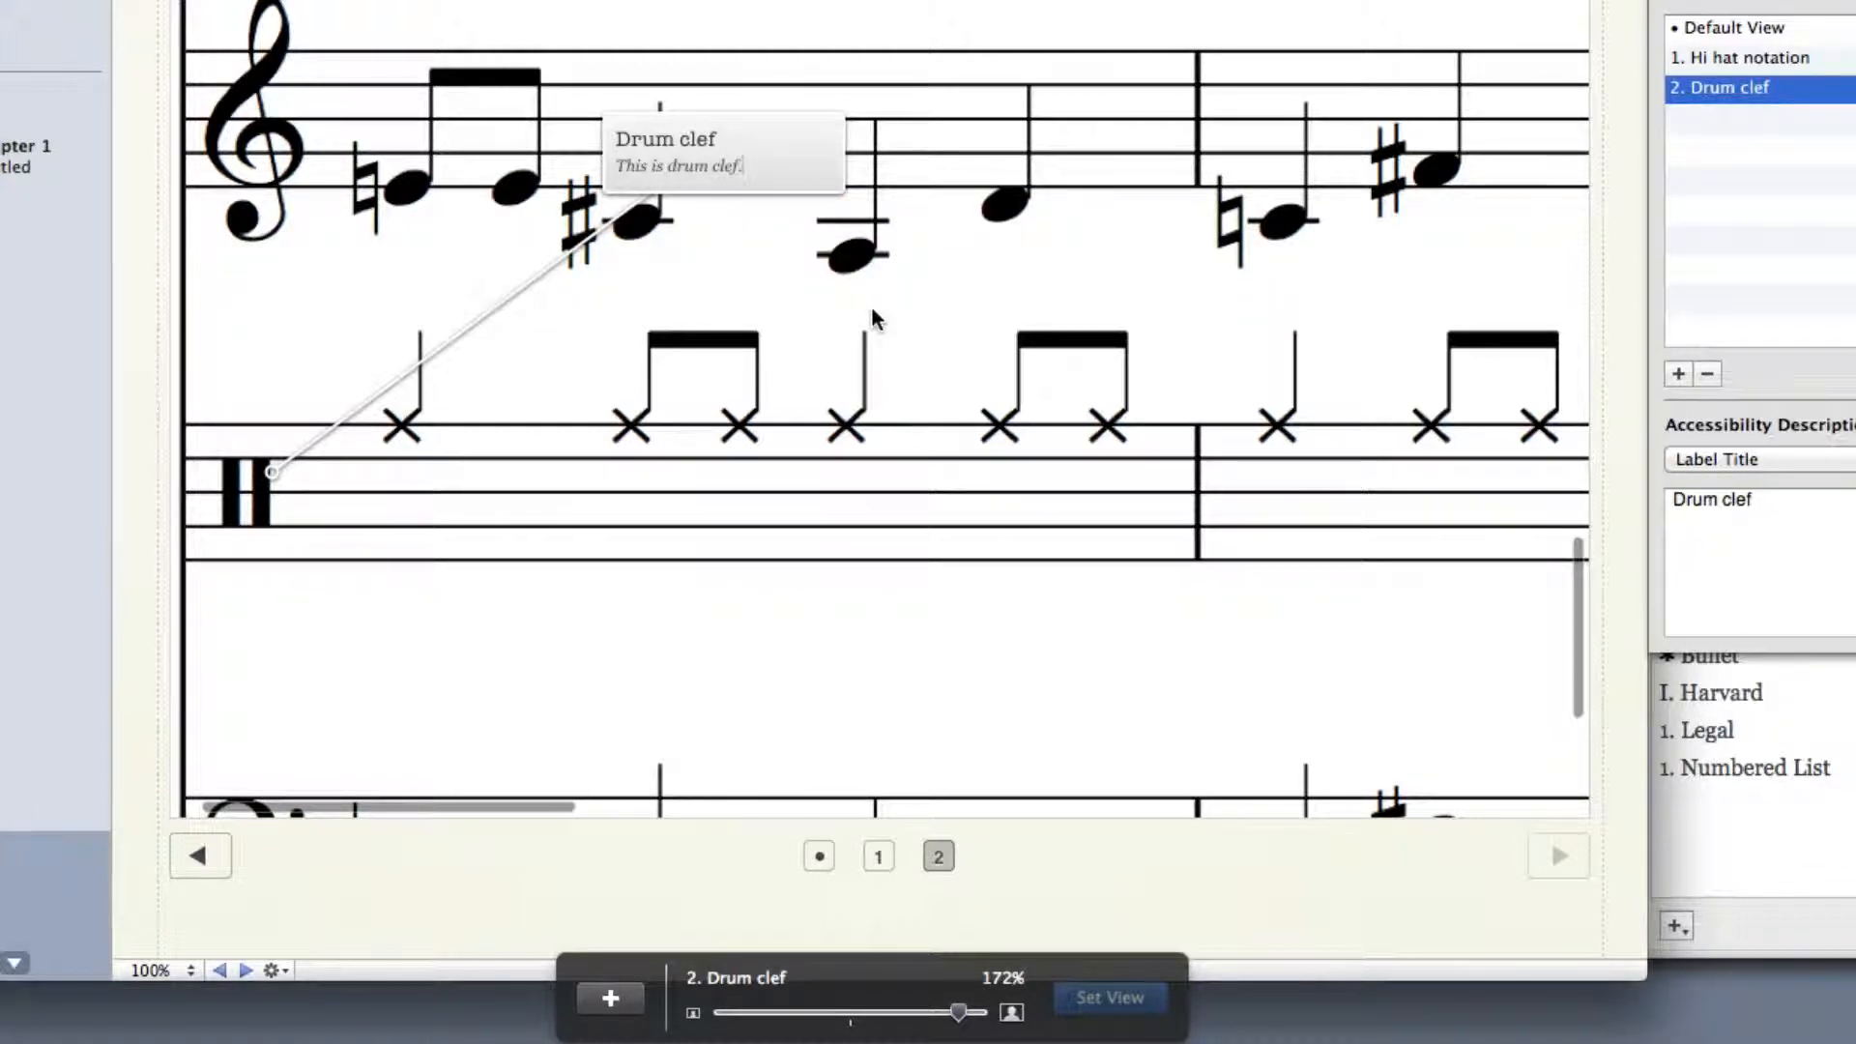
{"action": "key", "text": "Escape"}
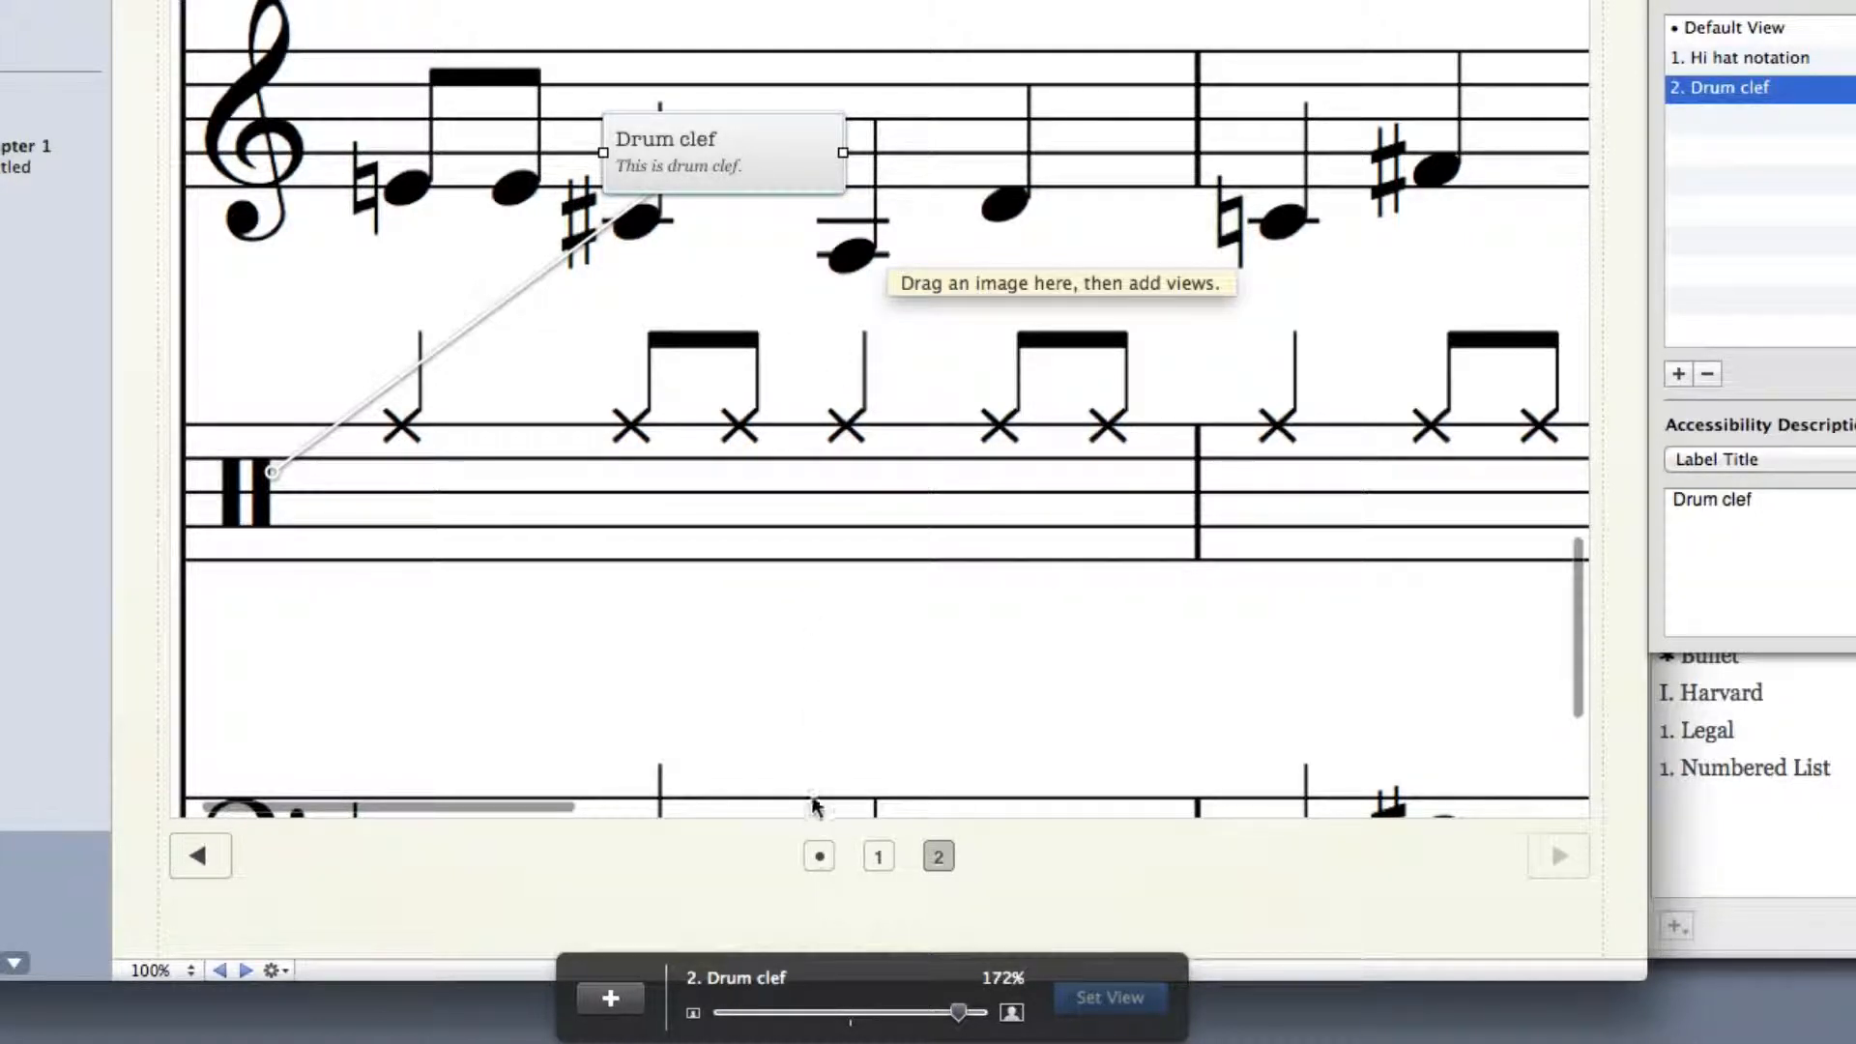
Add another label in the default view and point it at the vocal note above "ley" in the upper system
{"action": "left_click", "coordinate": [819, 857]}
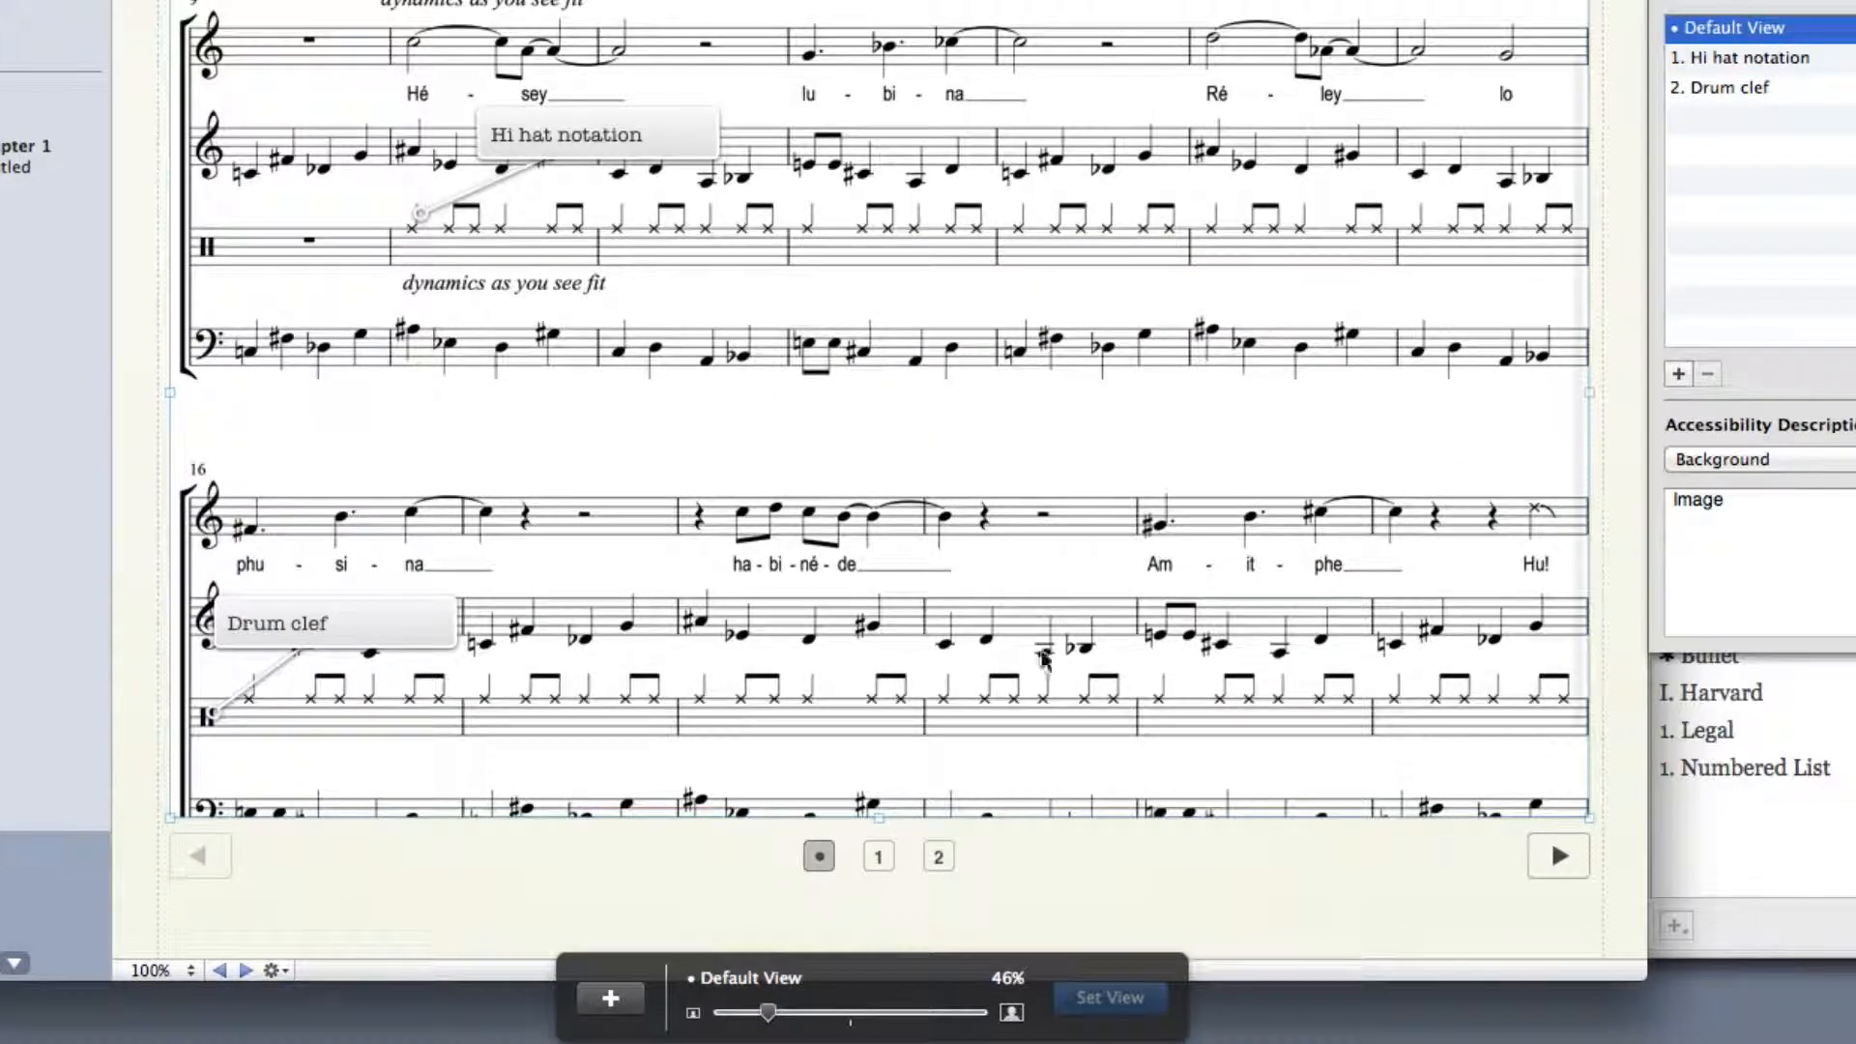
{"action": "left_click", "coordinate": [1680, 373]}
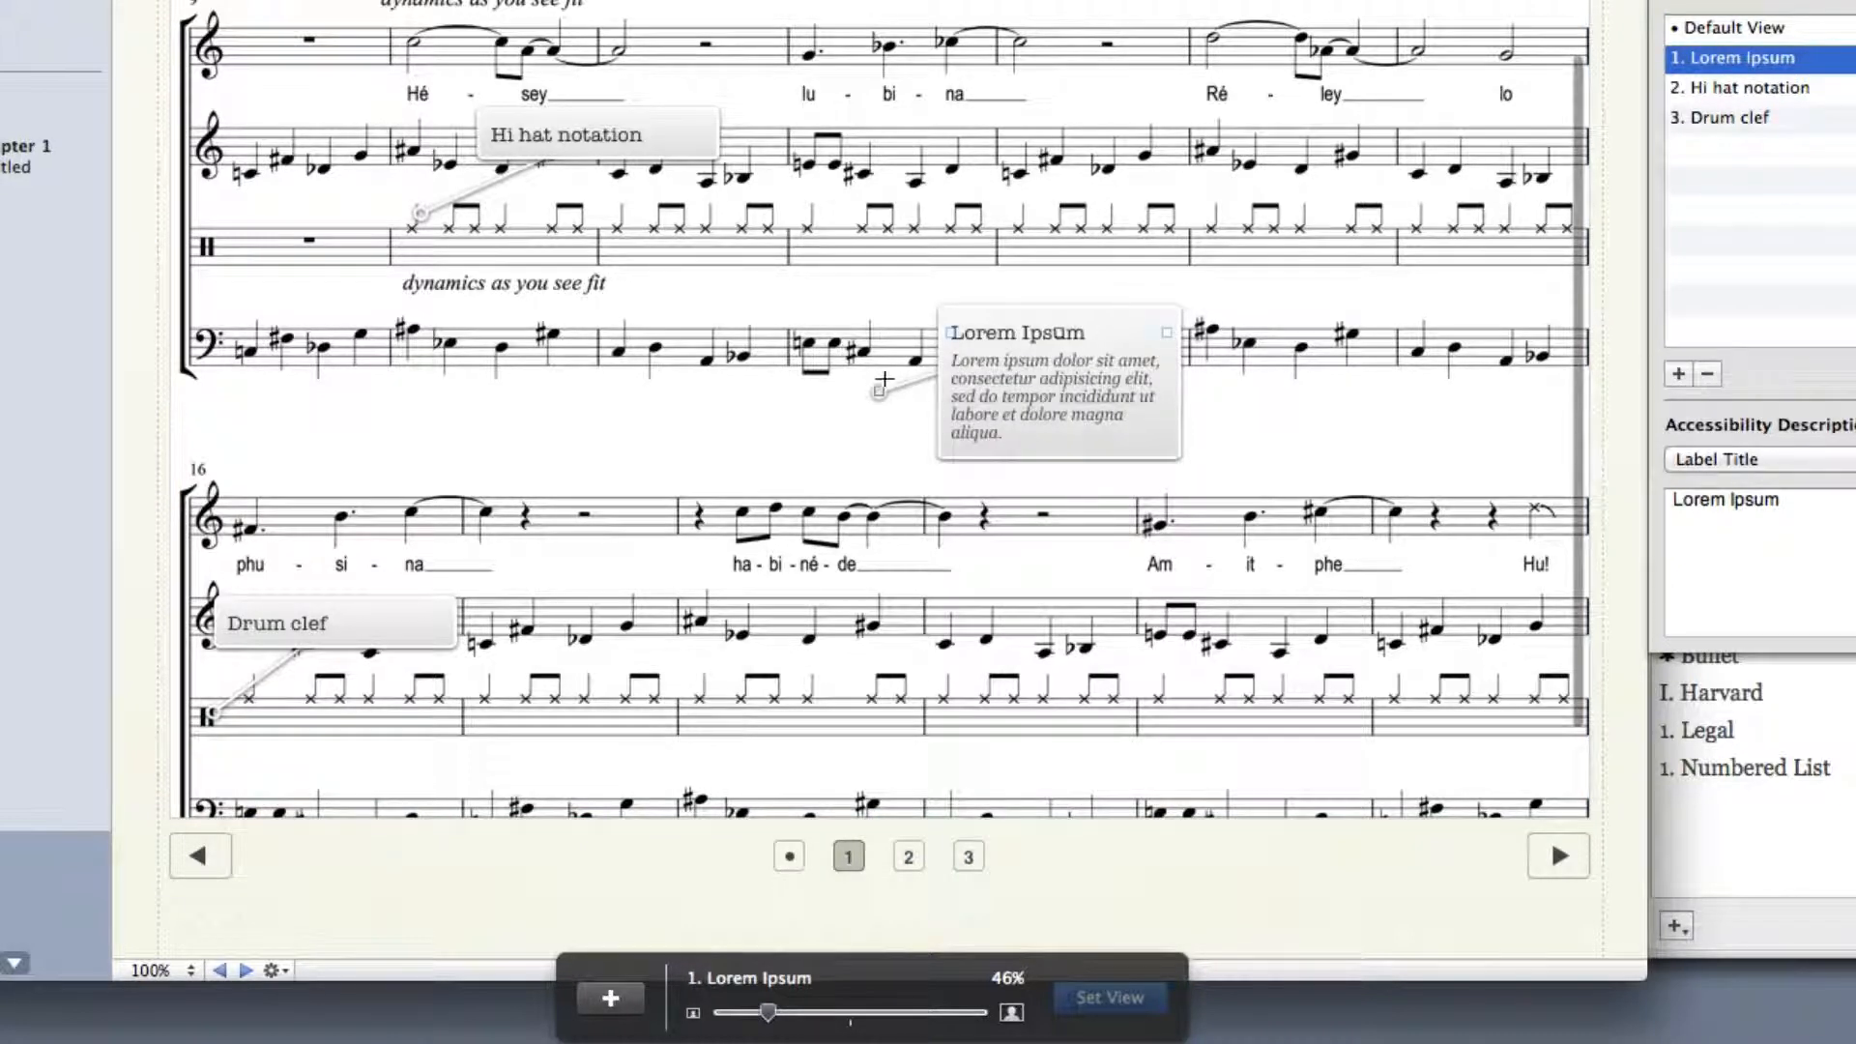
{"action": "left_click_drag", "start_coordinate": [880, 389], "coordinate": [1356, 48]}
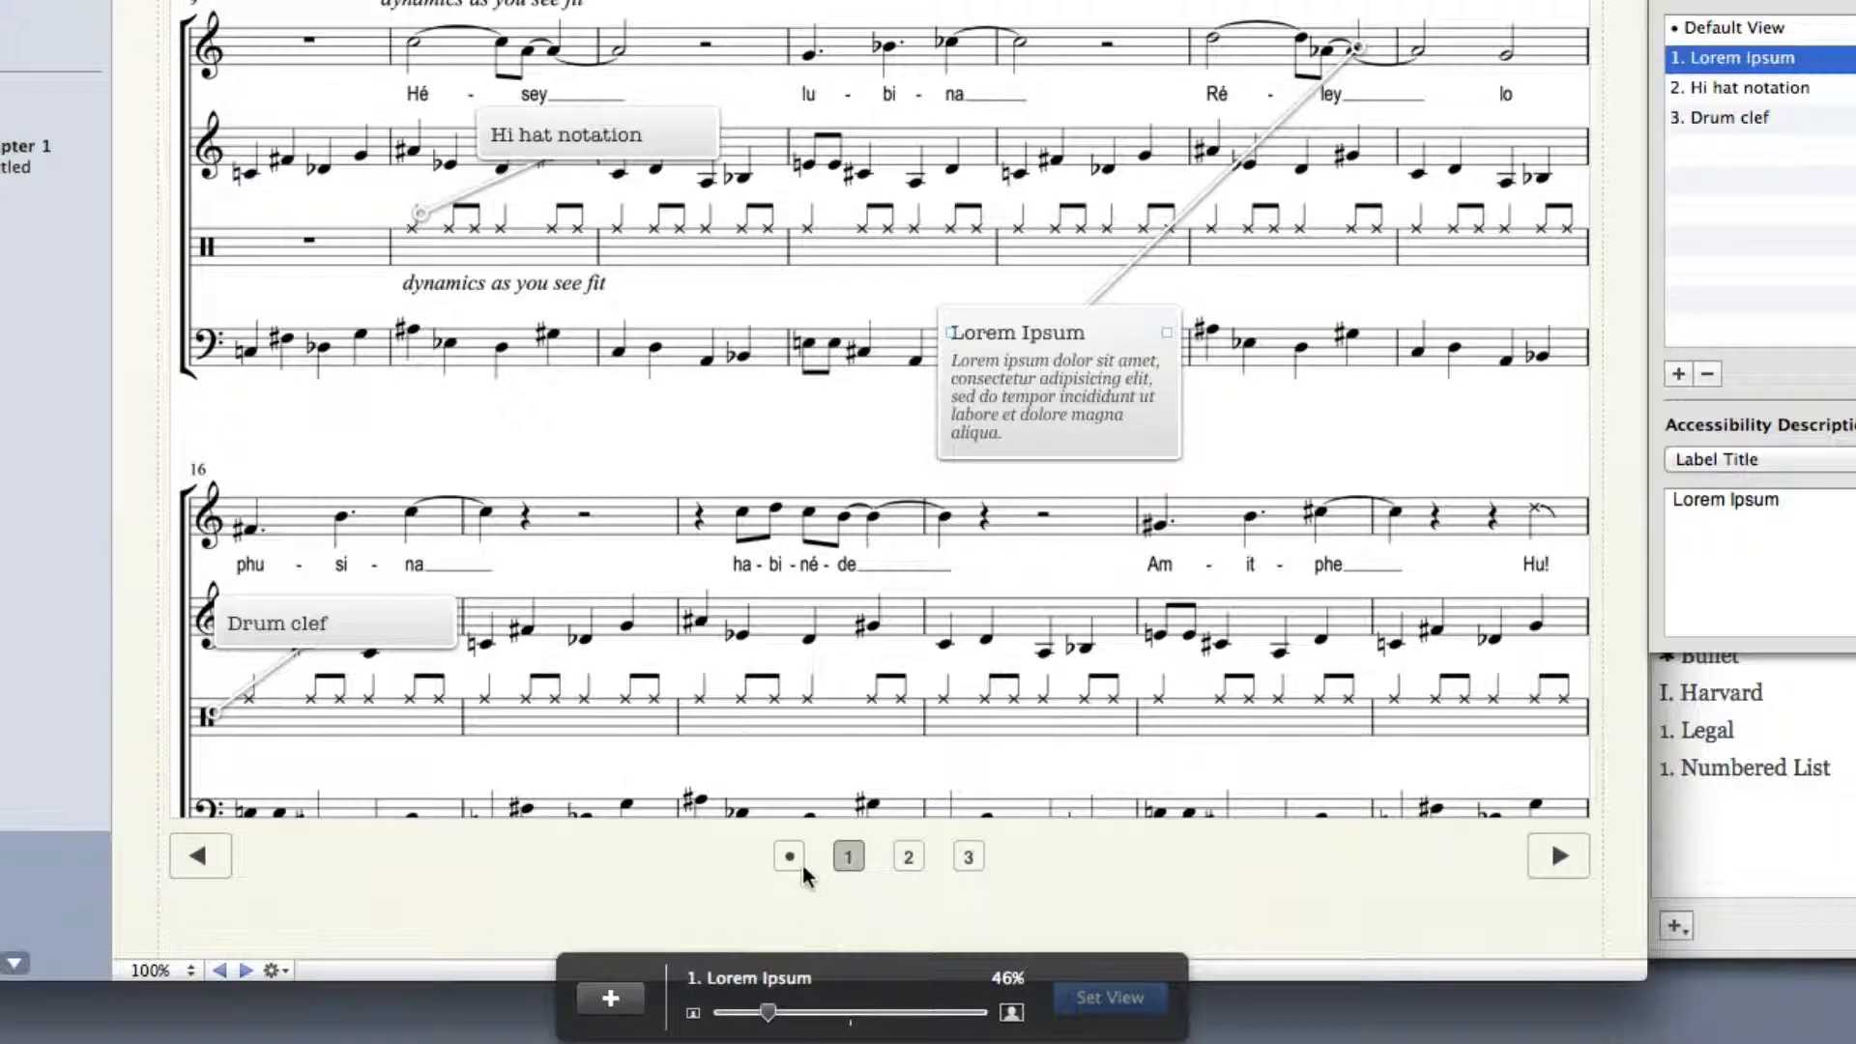
Zoom the new label's view to 152% and place the label just below its target note above "ley"
{"action": "left_click_drag", "start_coordinate": [767, 1012], "coordinate": [929, 1012]}
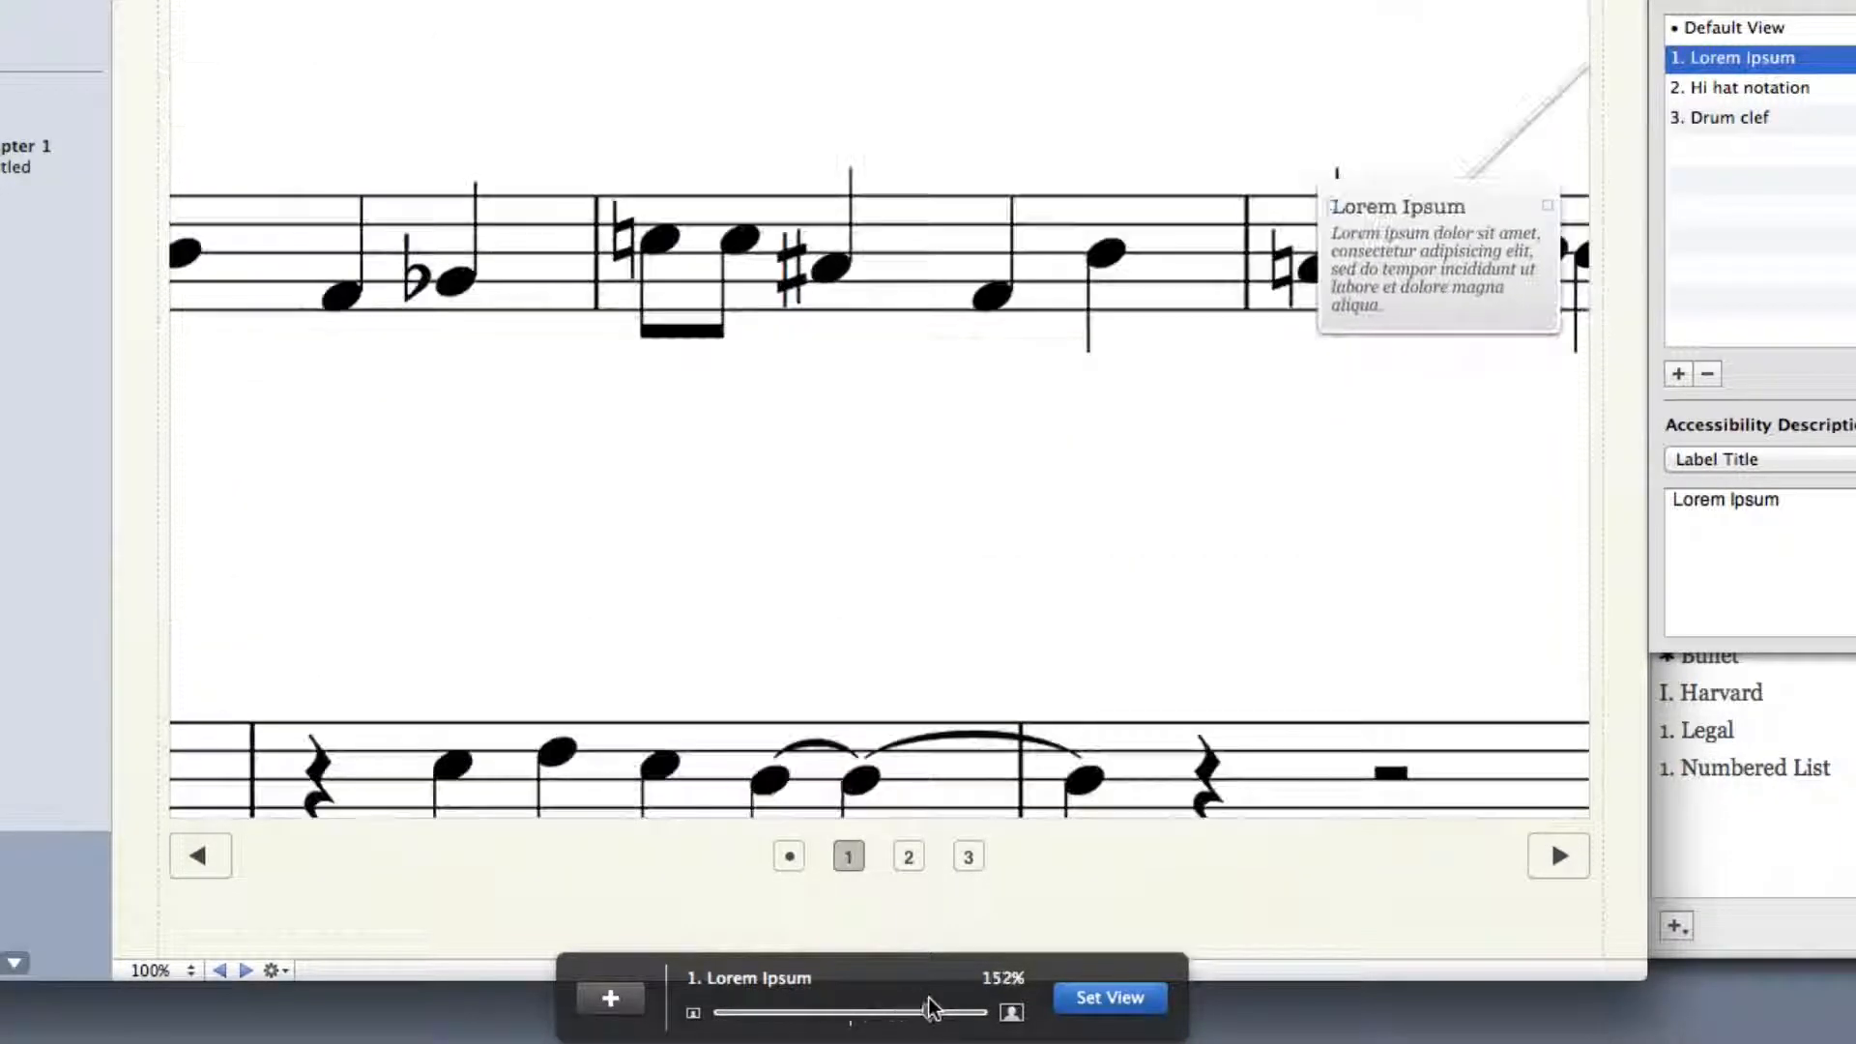
{"action": "left_click_drag", "start_coordinate": [1147, 657], "coordinate": [338, 996]}
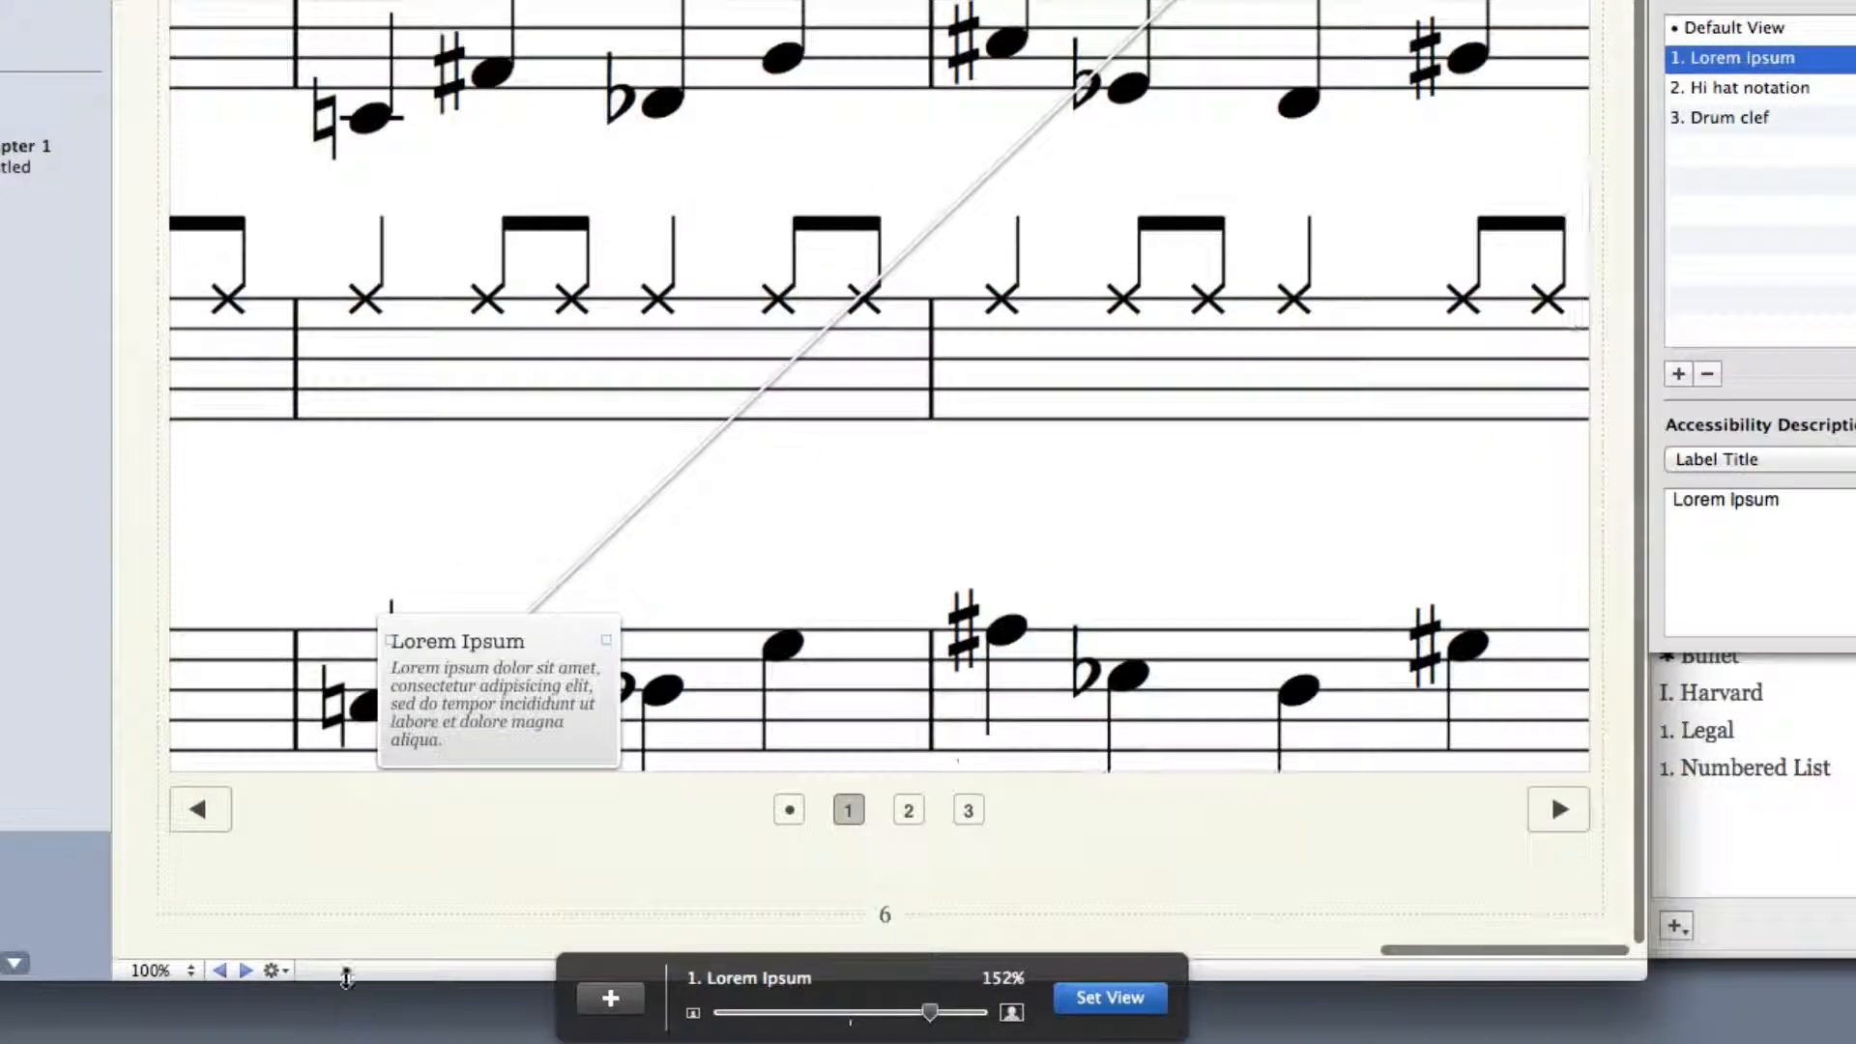
{"action": "left_click", "coordinate": [512, 663]}
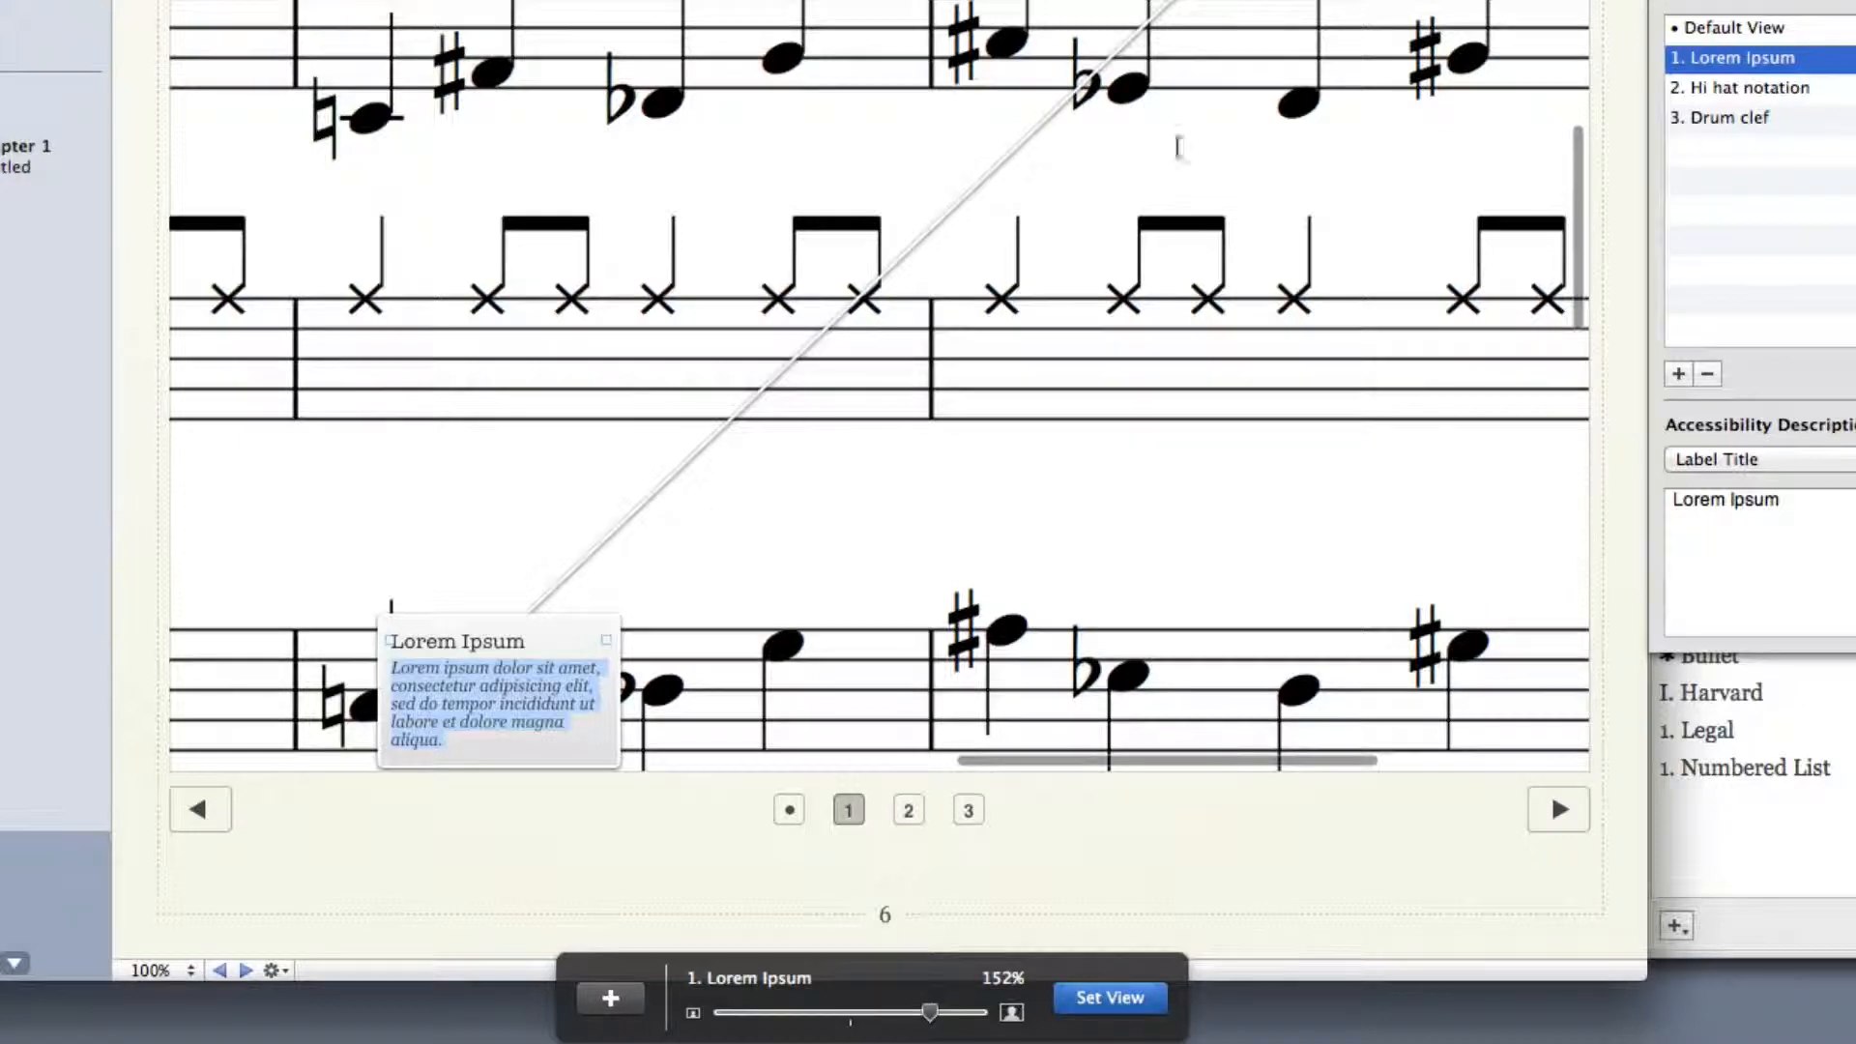
{"action": "left_click", "coordinate": [848, 509]}
{"action": "left_click_drag", "start_coordinate": [501, 690], "coordinate": [1277, 0]}
{"action": "left_click_drag", "start_coordinate": [1040, 349], "coordinate": [663, 538]}
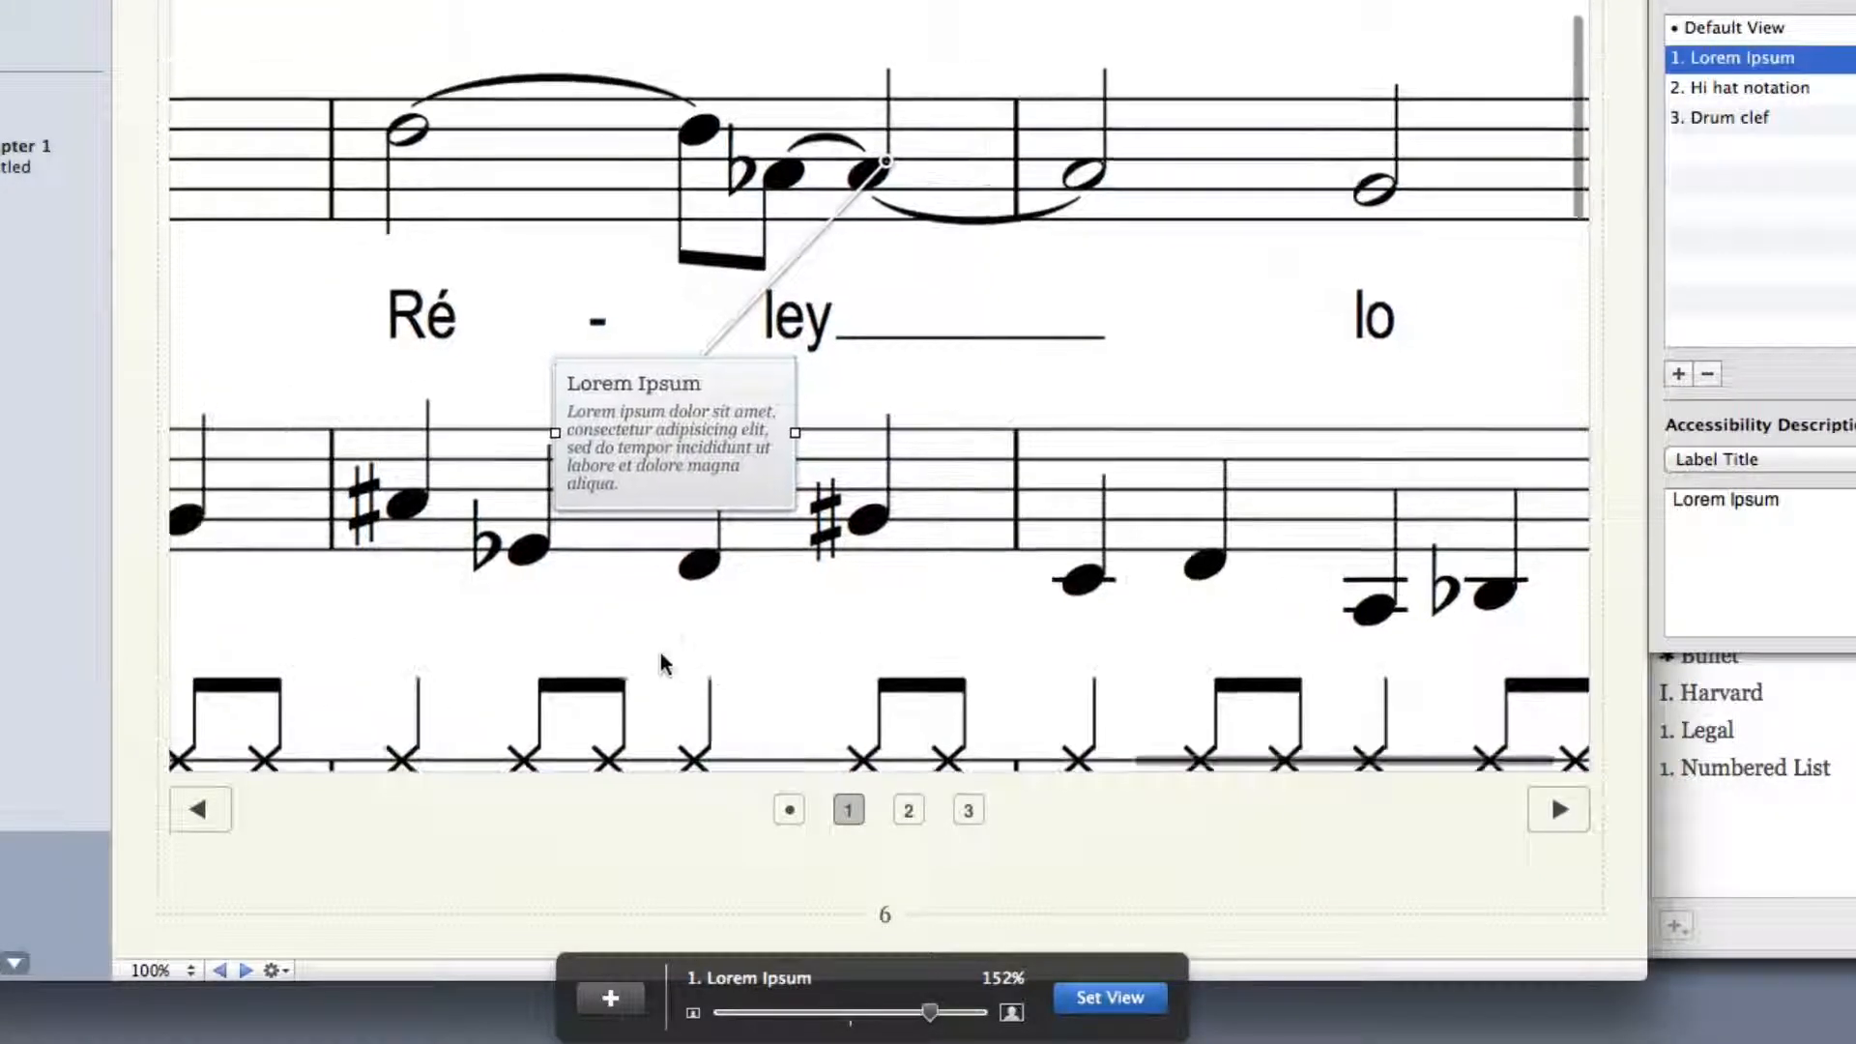
Replace the new label's title with "Blah" and its description with "Blah blah"
{"action": "triple_click", "coordinate": [702, 382]}
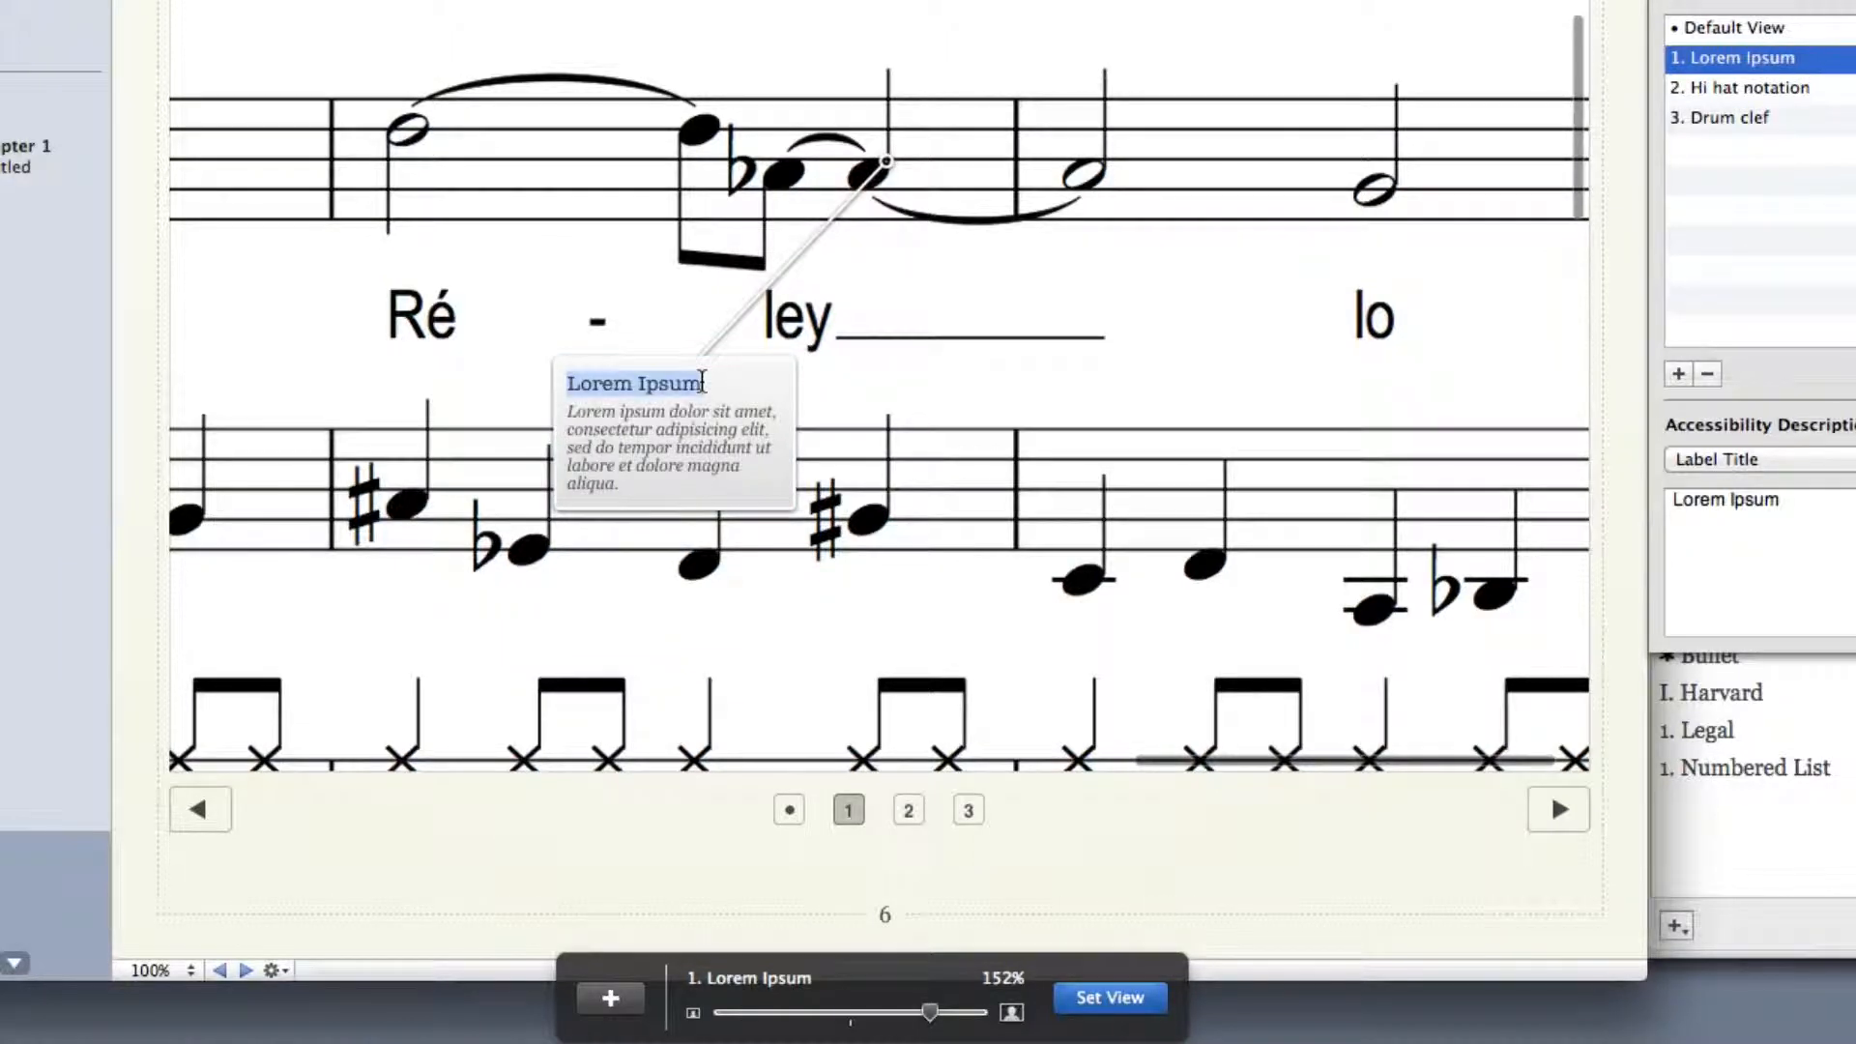
{"action": "type", "text": "Blah"}
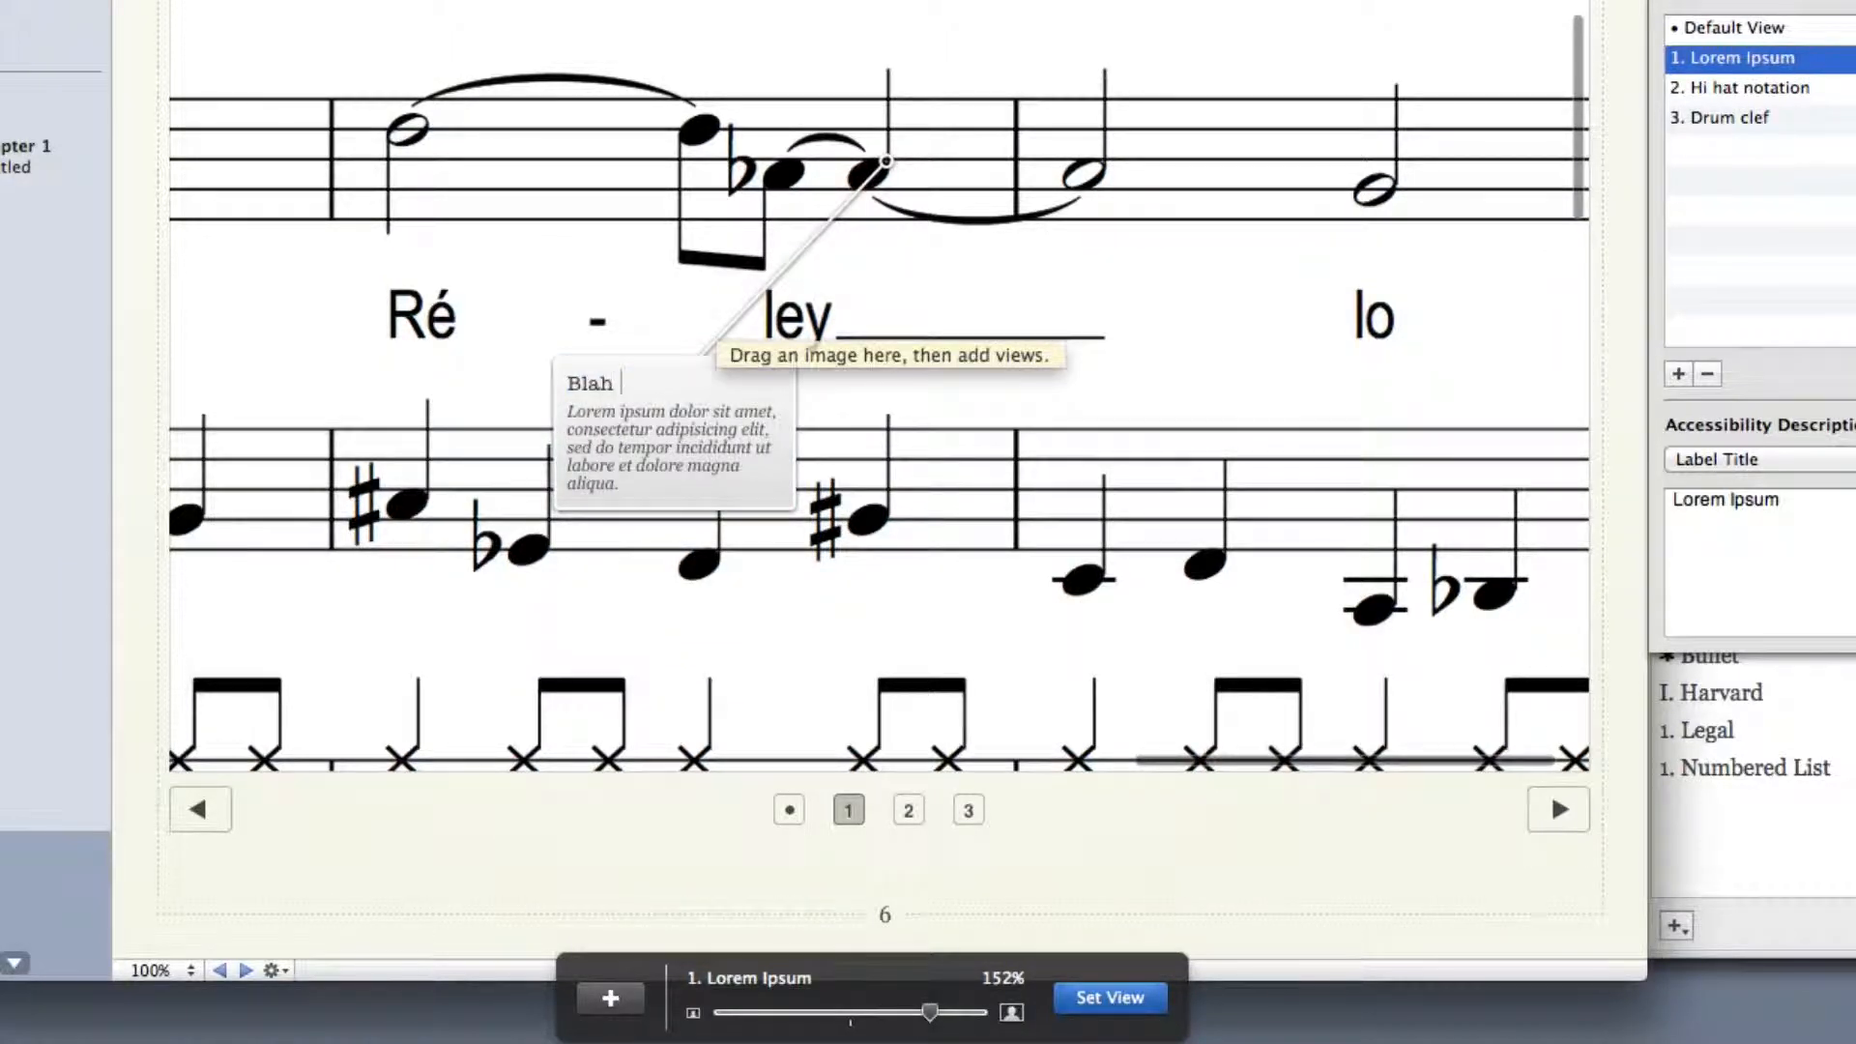
{"action": "triple_click", "coordinate": [684, 434]}
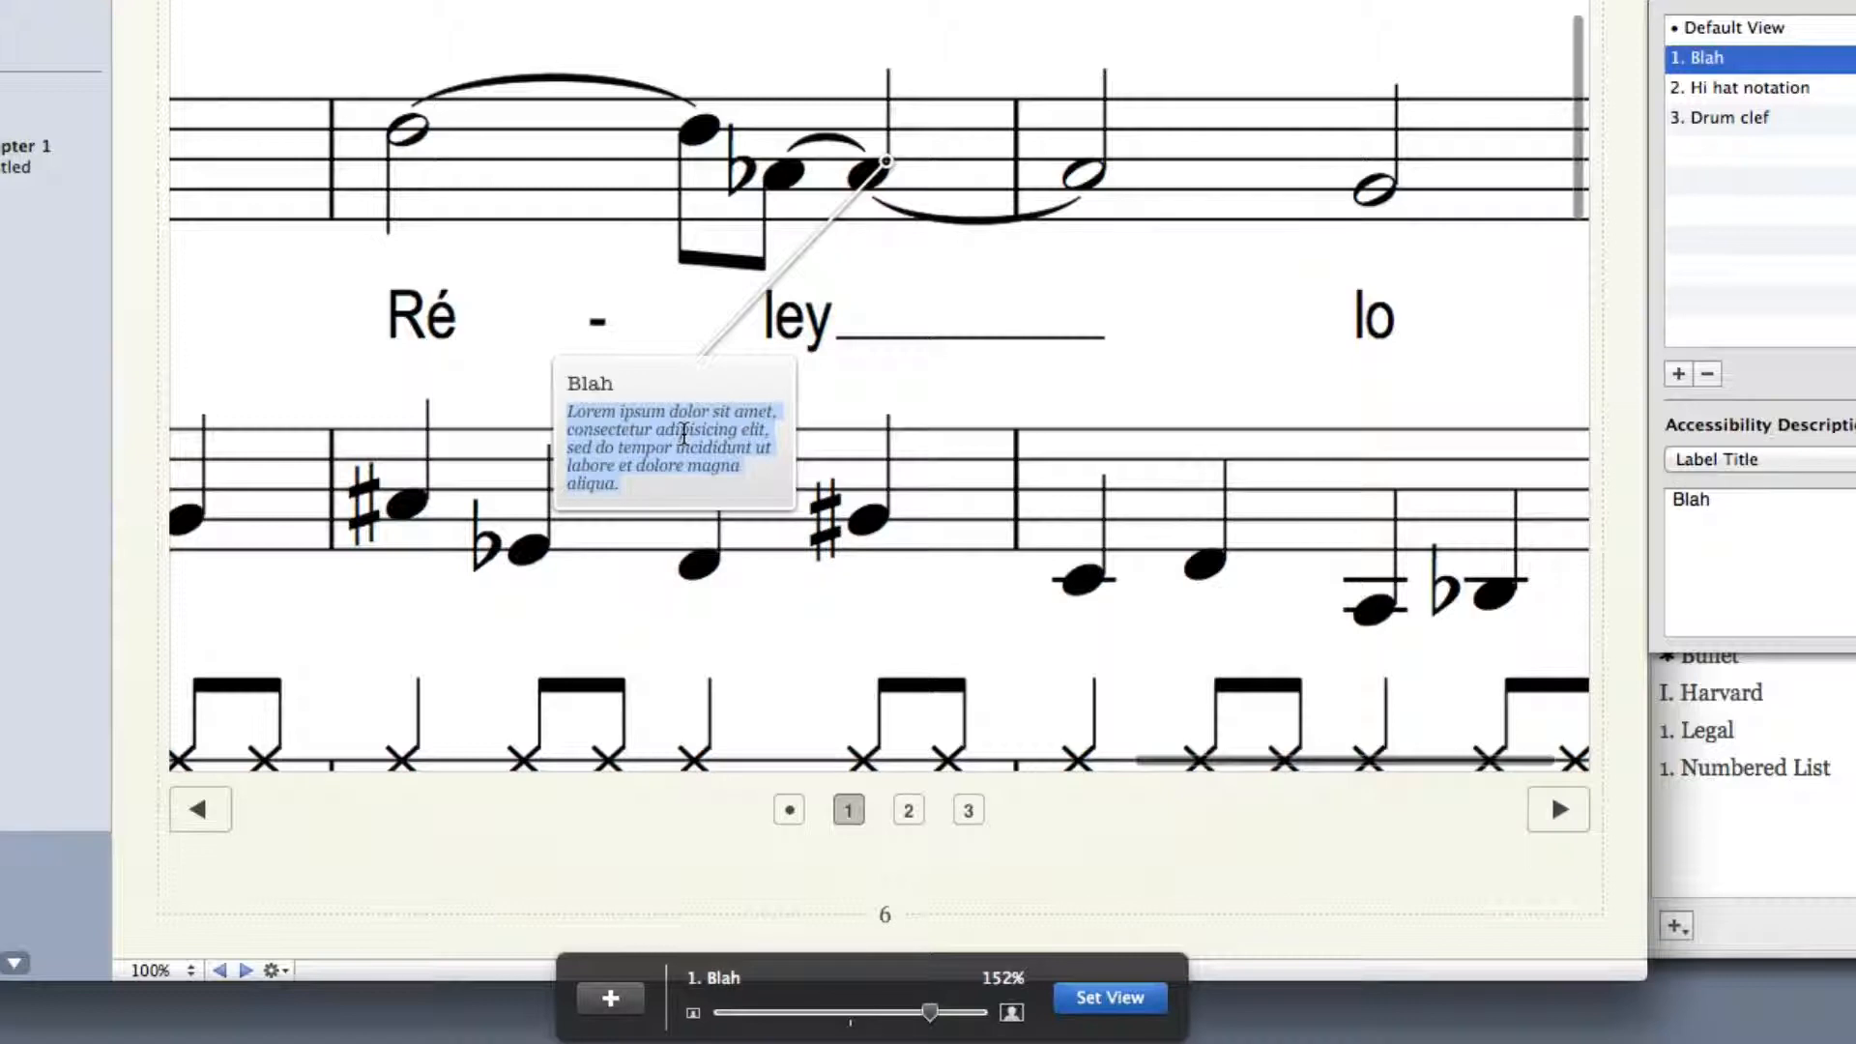
{"action": "type", "text": "Blah blah"}
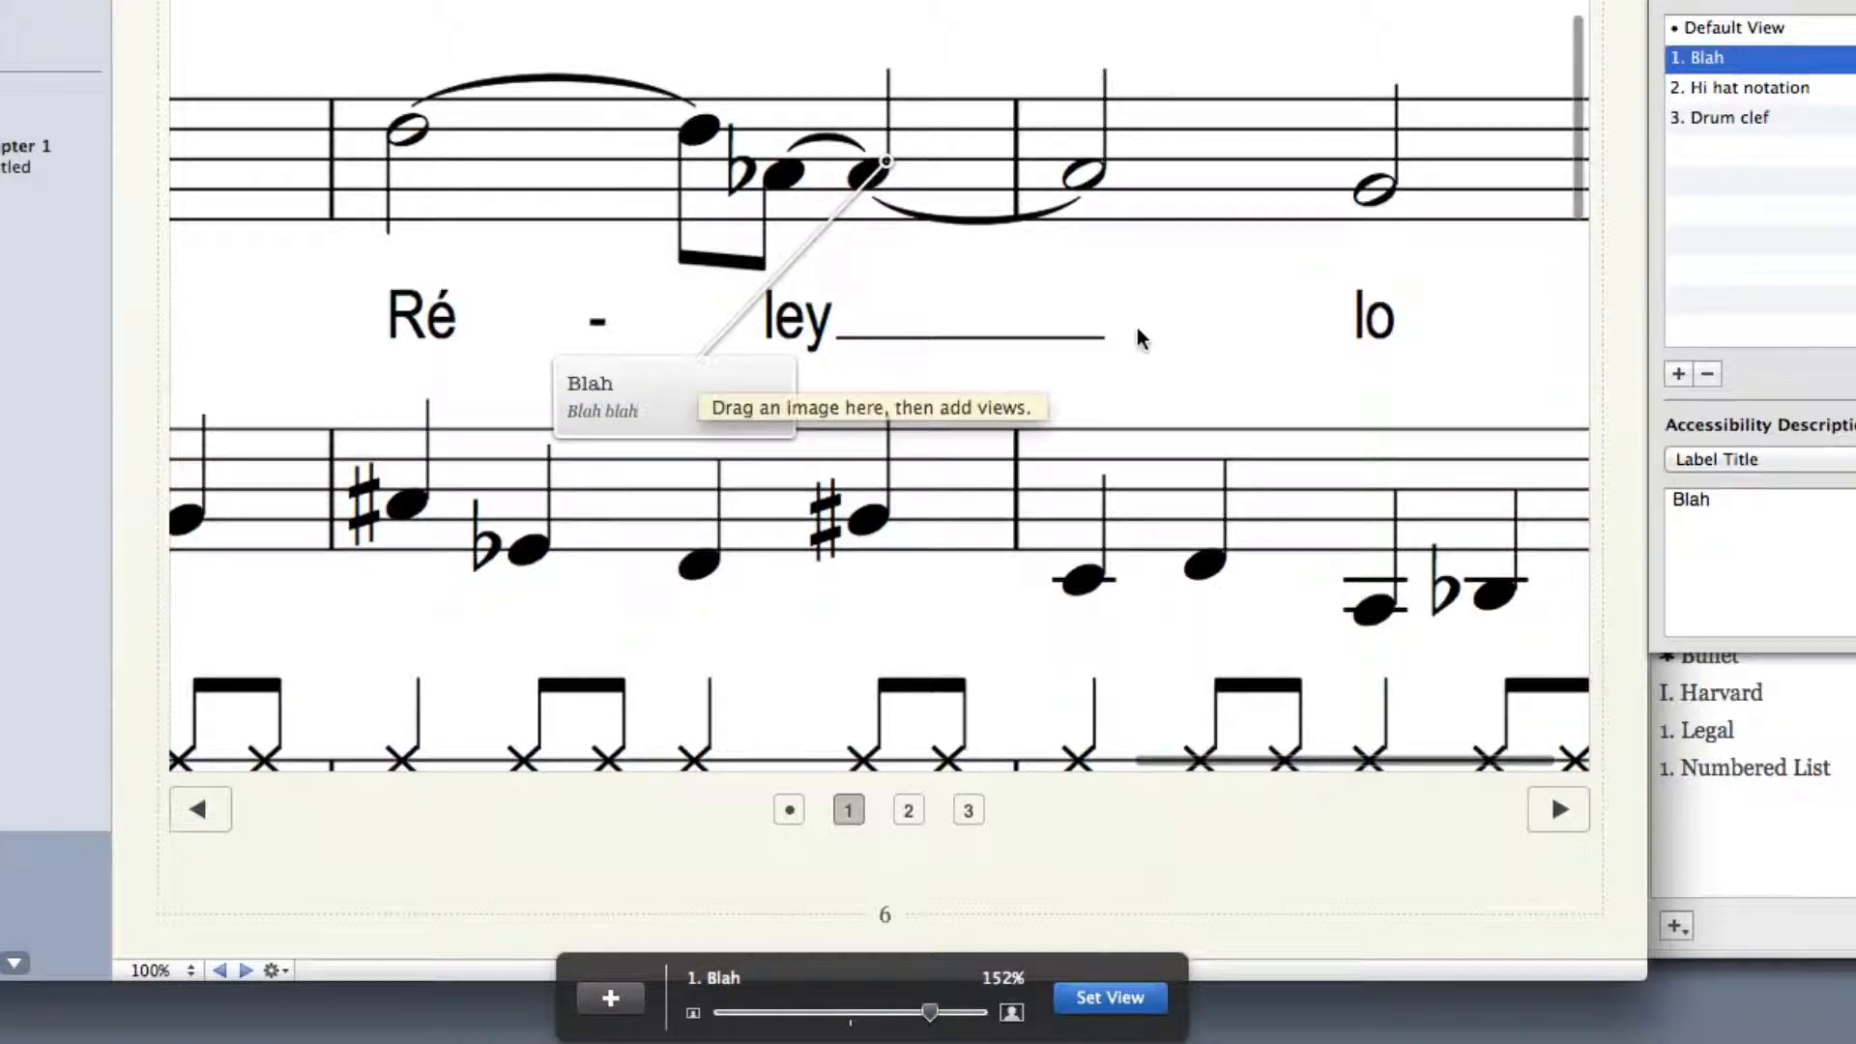
Return to the default view and hide the widget's transport controls
{"action": "left_click", "coordinate": [790, 810]}
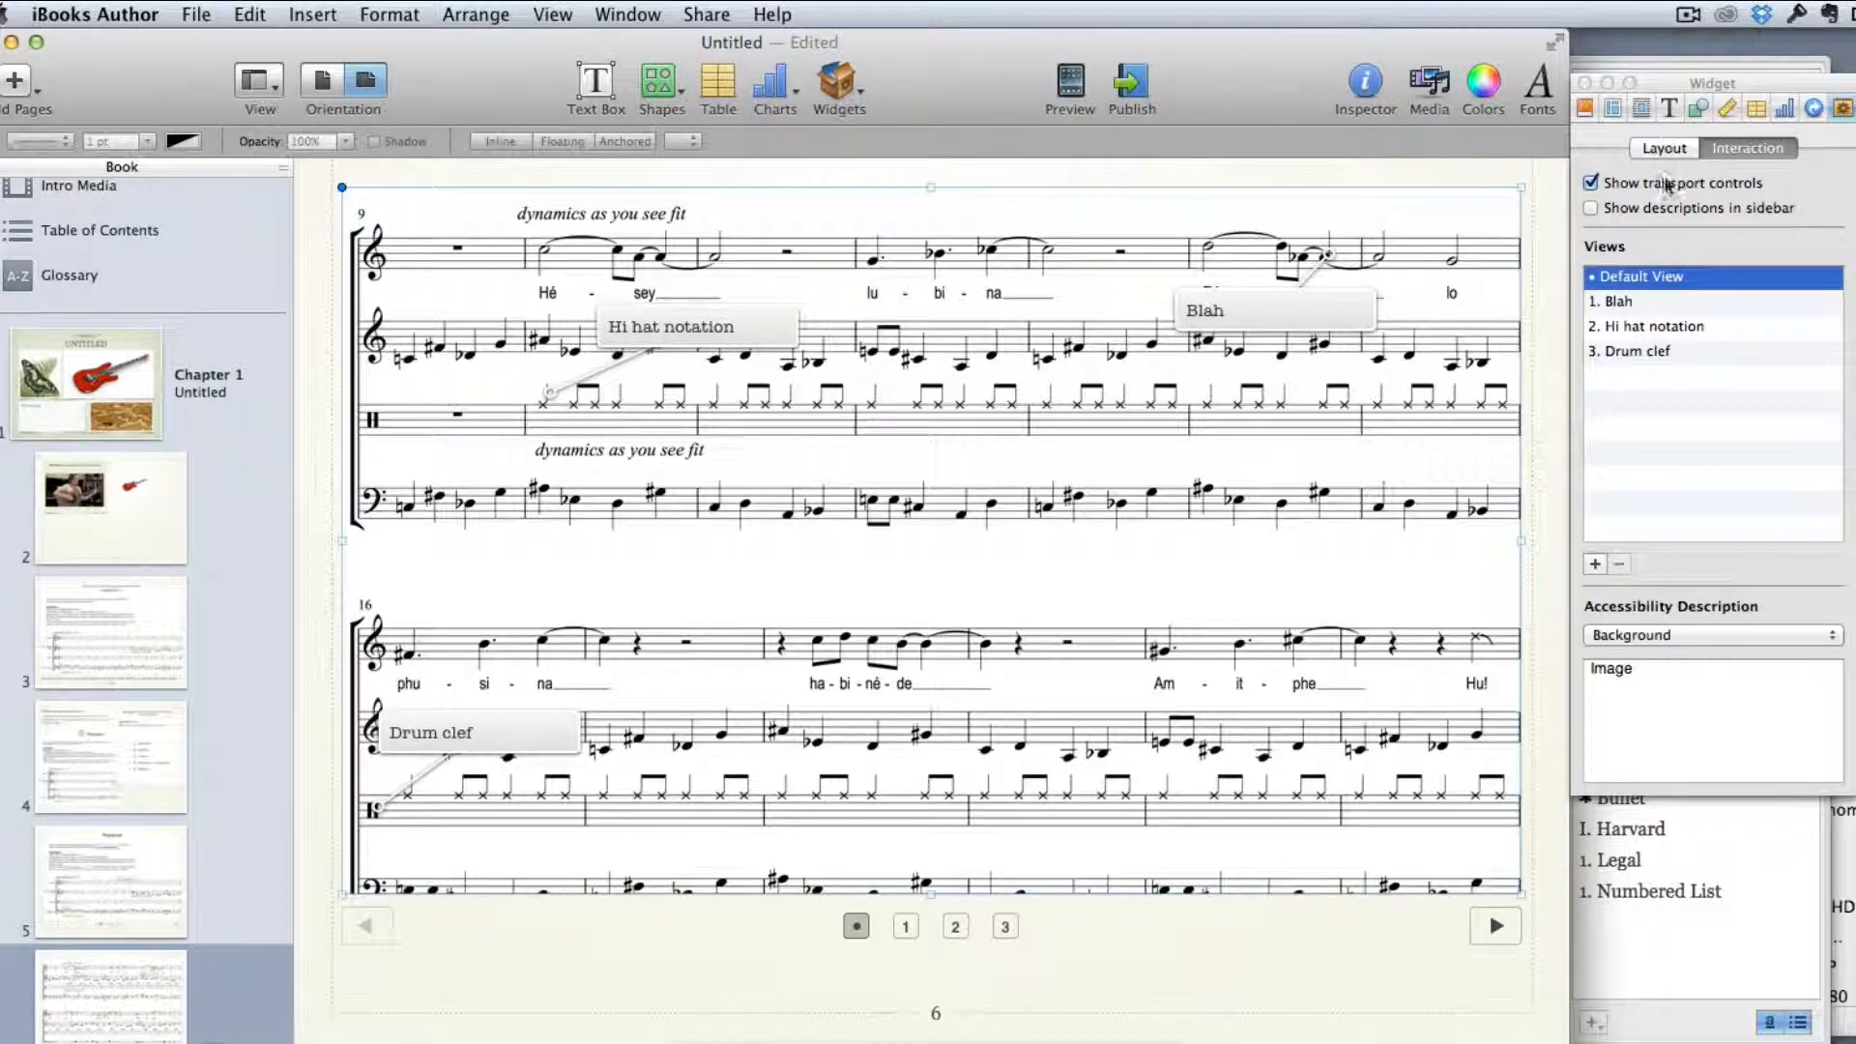
{"action": "left_click", "coordinate": [1660, 182]}
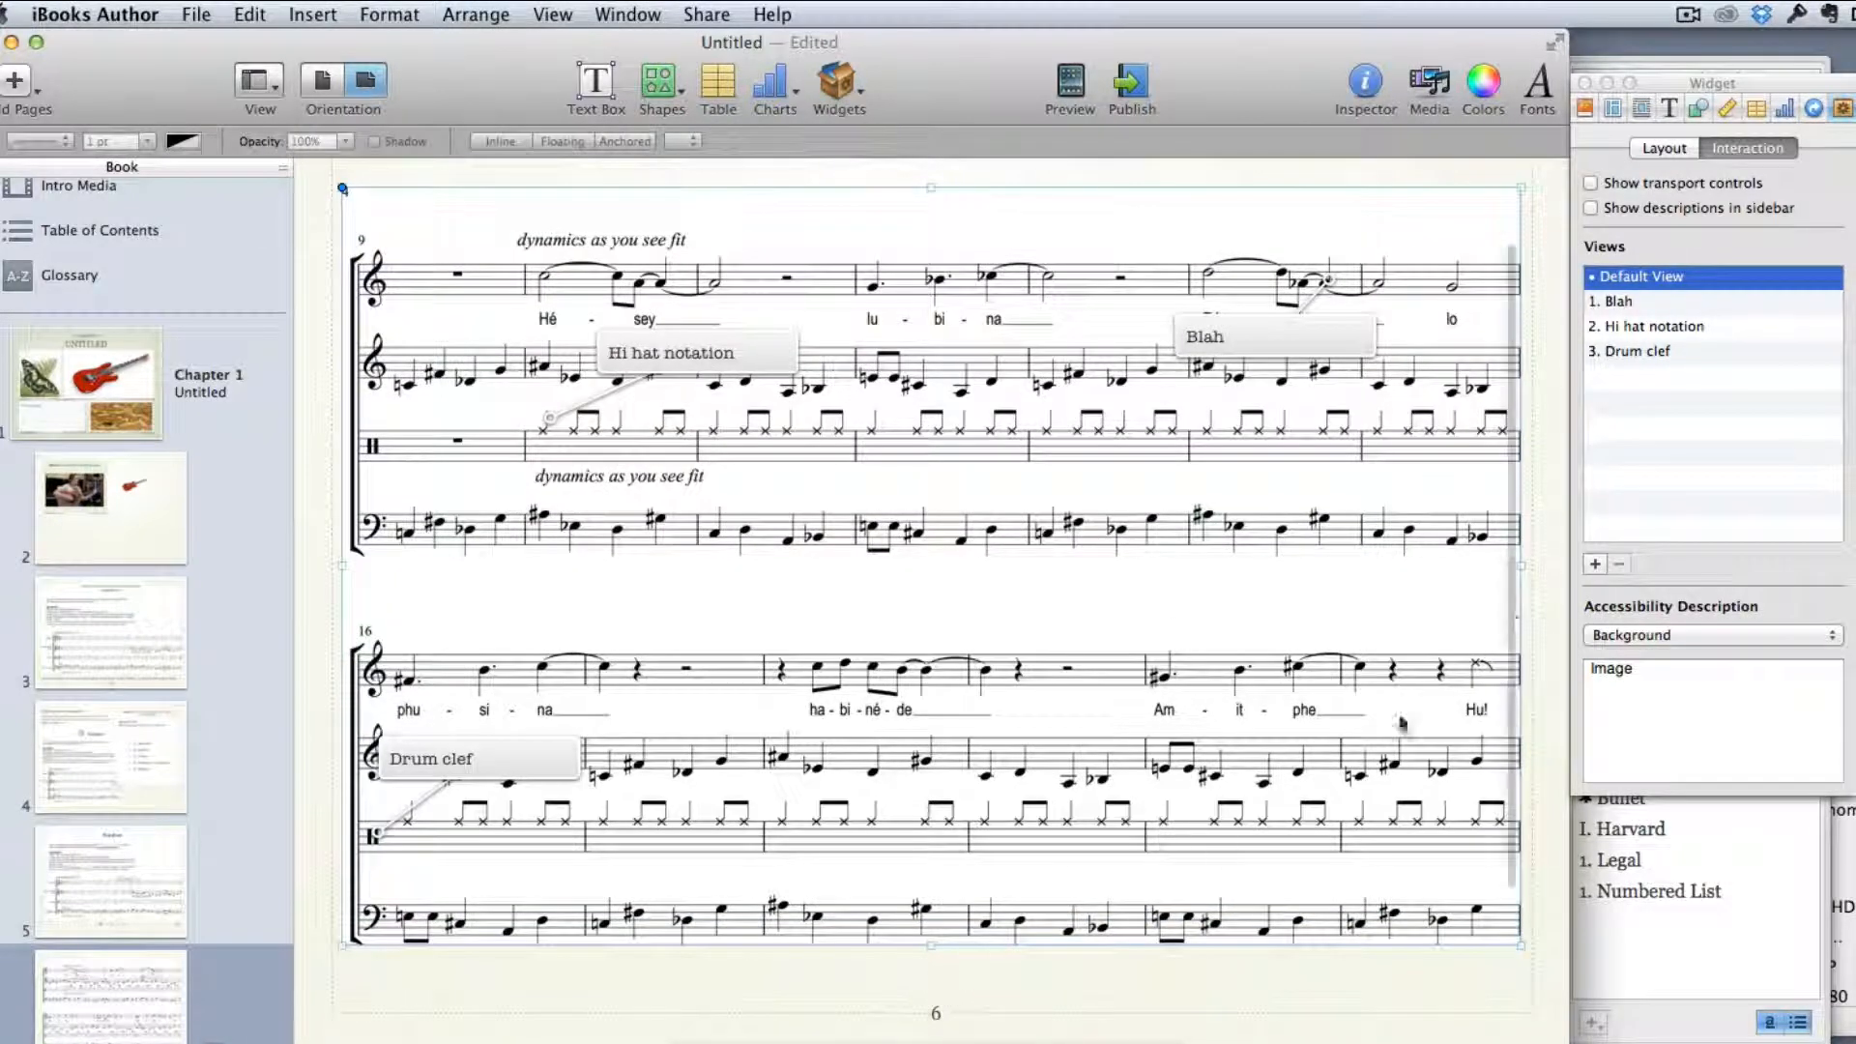
{"action": "left_click", "coordinate": [1239, 986]}
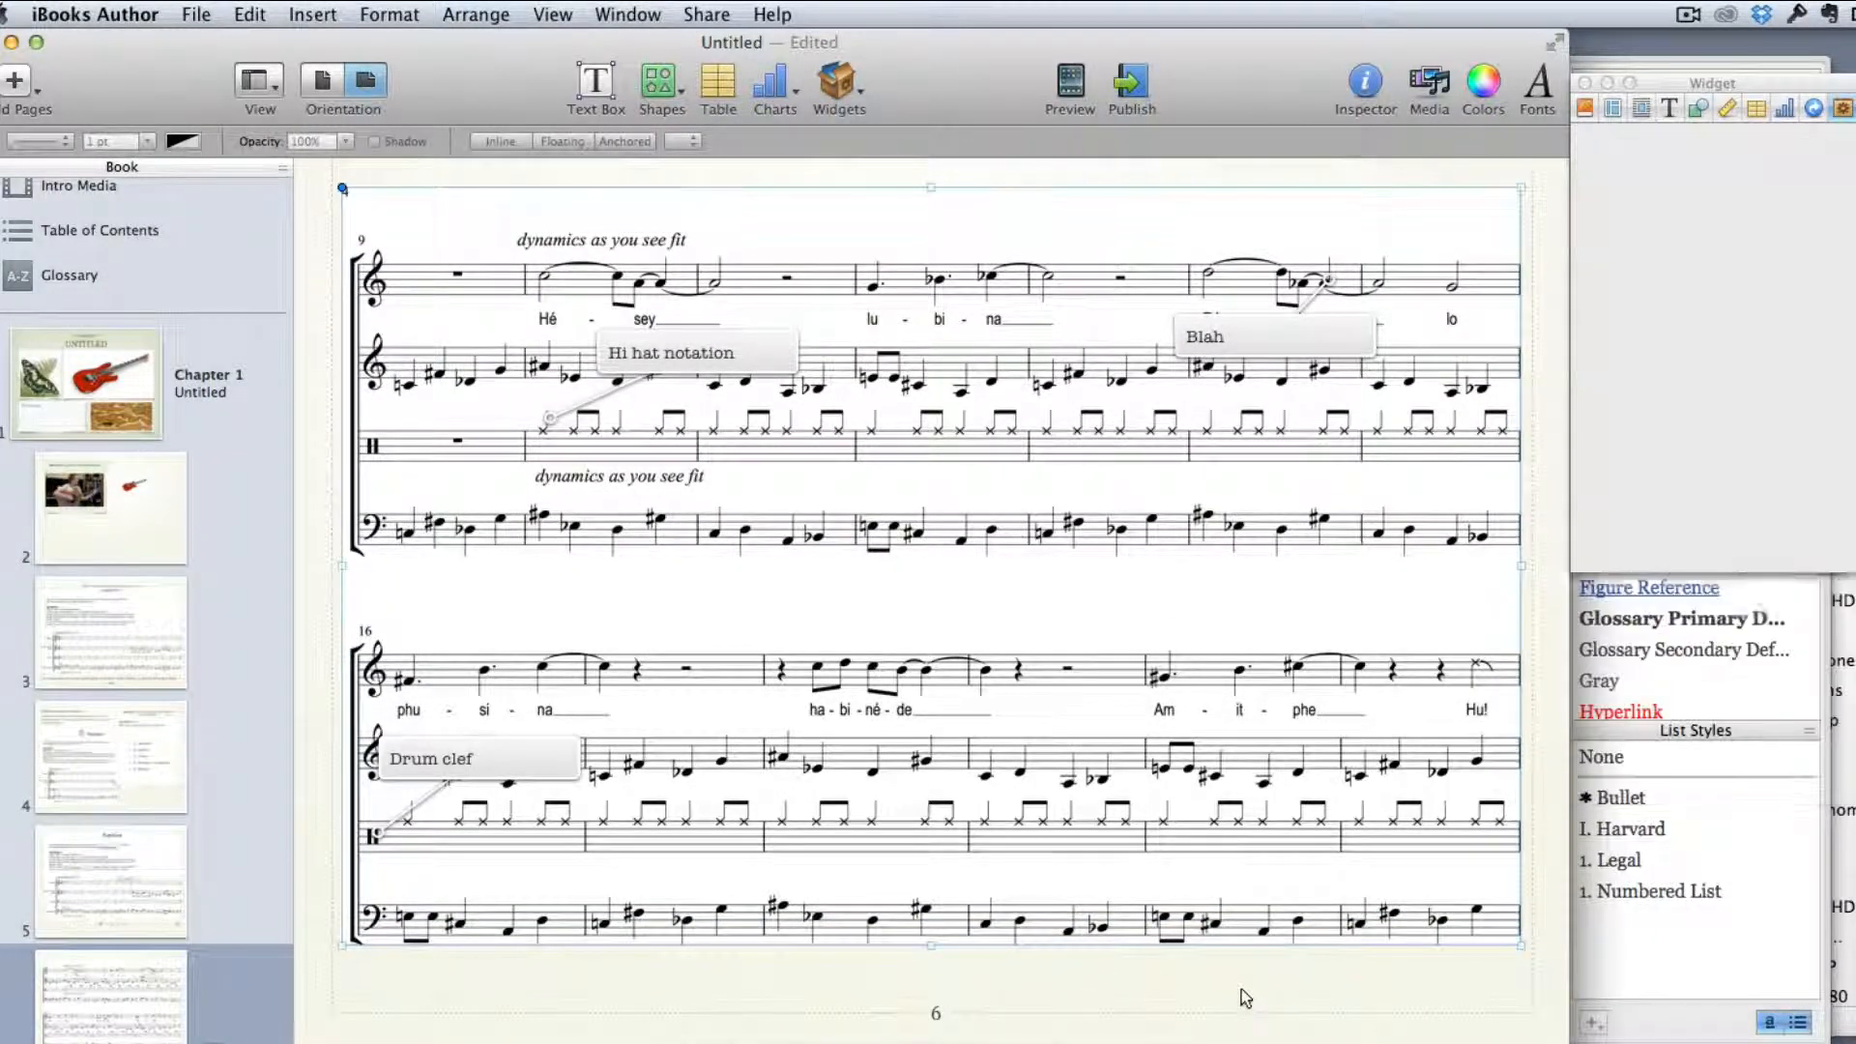
Enlarge the score widget to fill more of page 6 and shift it slightly to centre it on the page
{"action": "left_click", "coordinate": [1474, 215]}
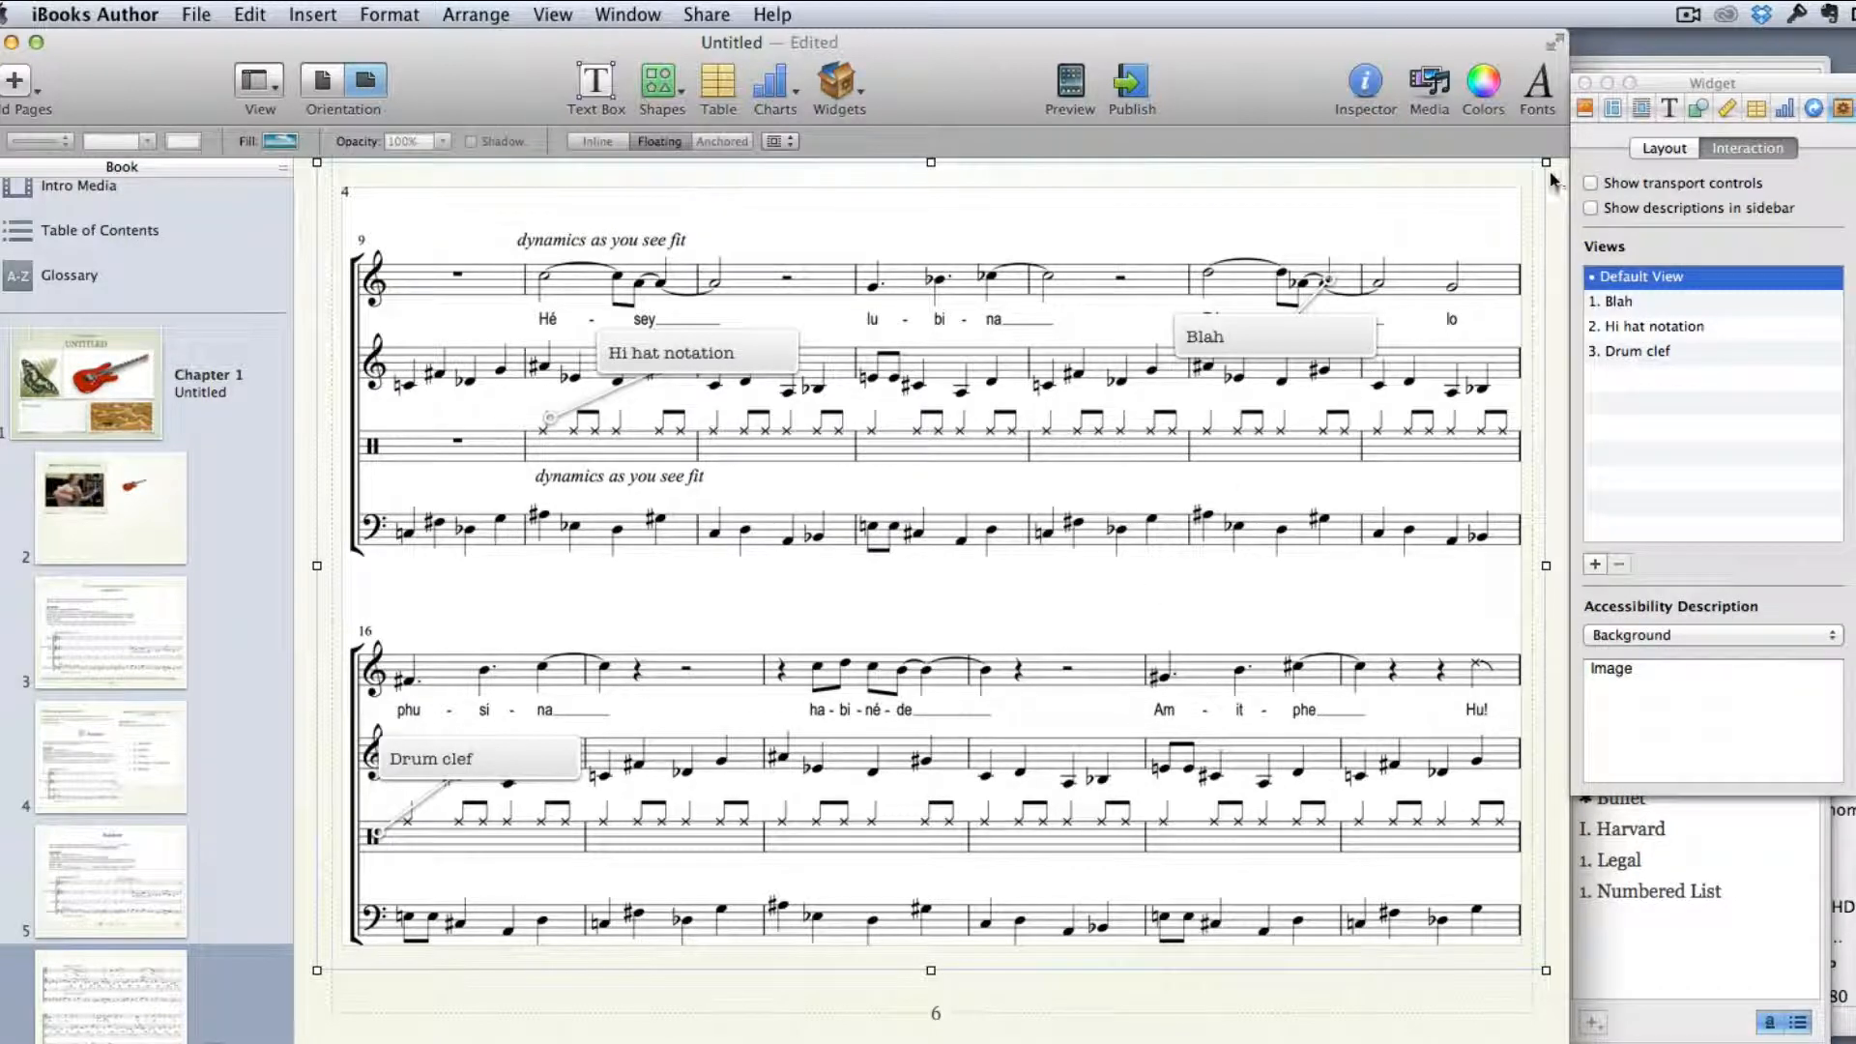
{"action": "left_click_drag", "start_coordinate": [1544, 162], "coordinate": [1548, 135]}
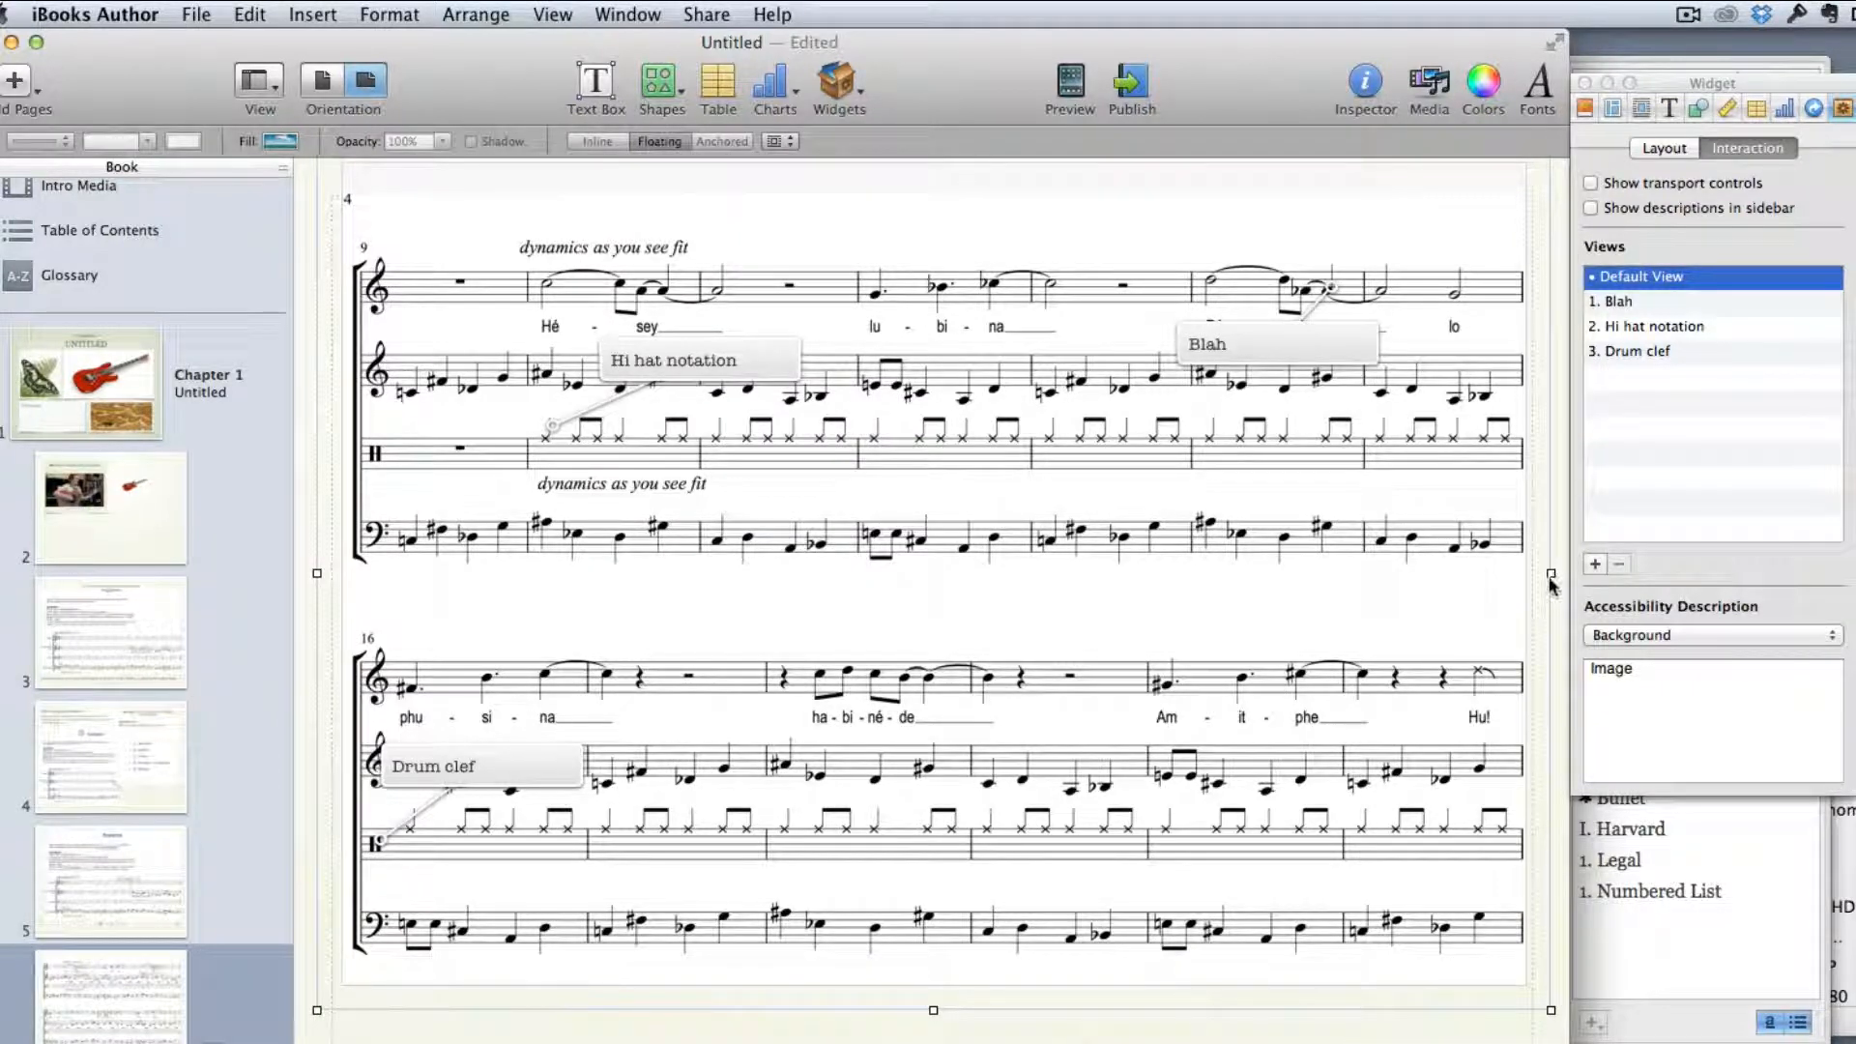
{"action": "left_click_drag", "start_coordinate": [1551, 573], "coordinate": [1559, 573]}
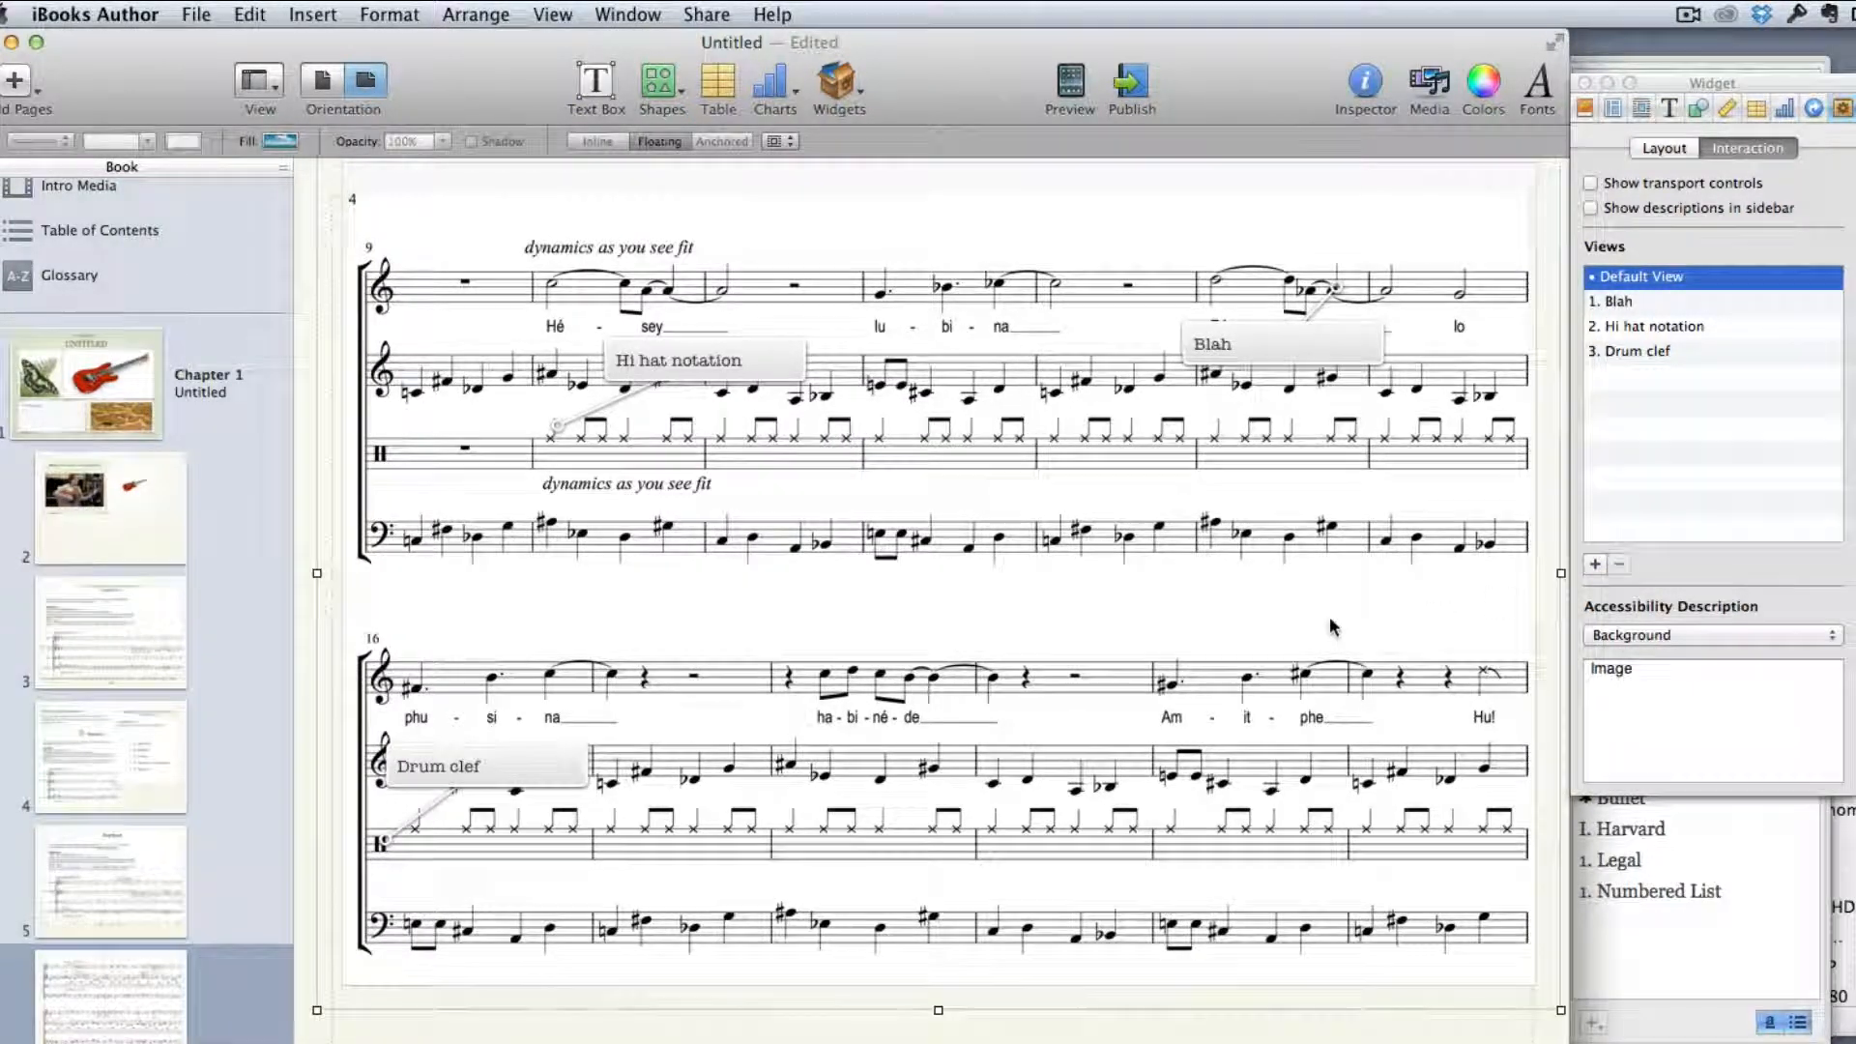
{"action": "left_click_drag", "start_coordinate": [1330, 625], "coordinate": [1317, 634]}
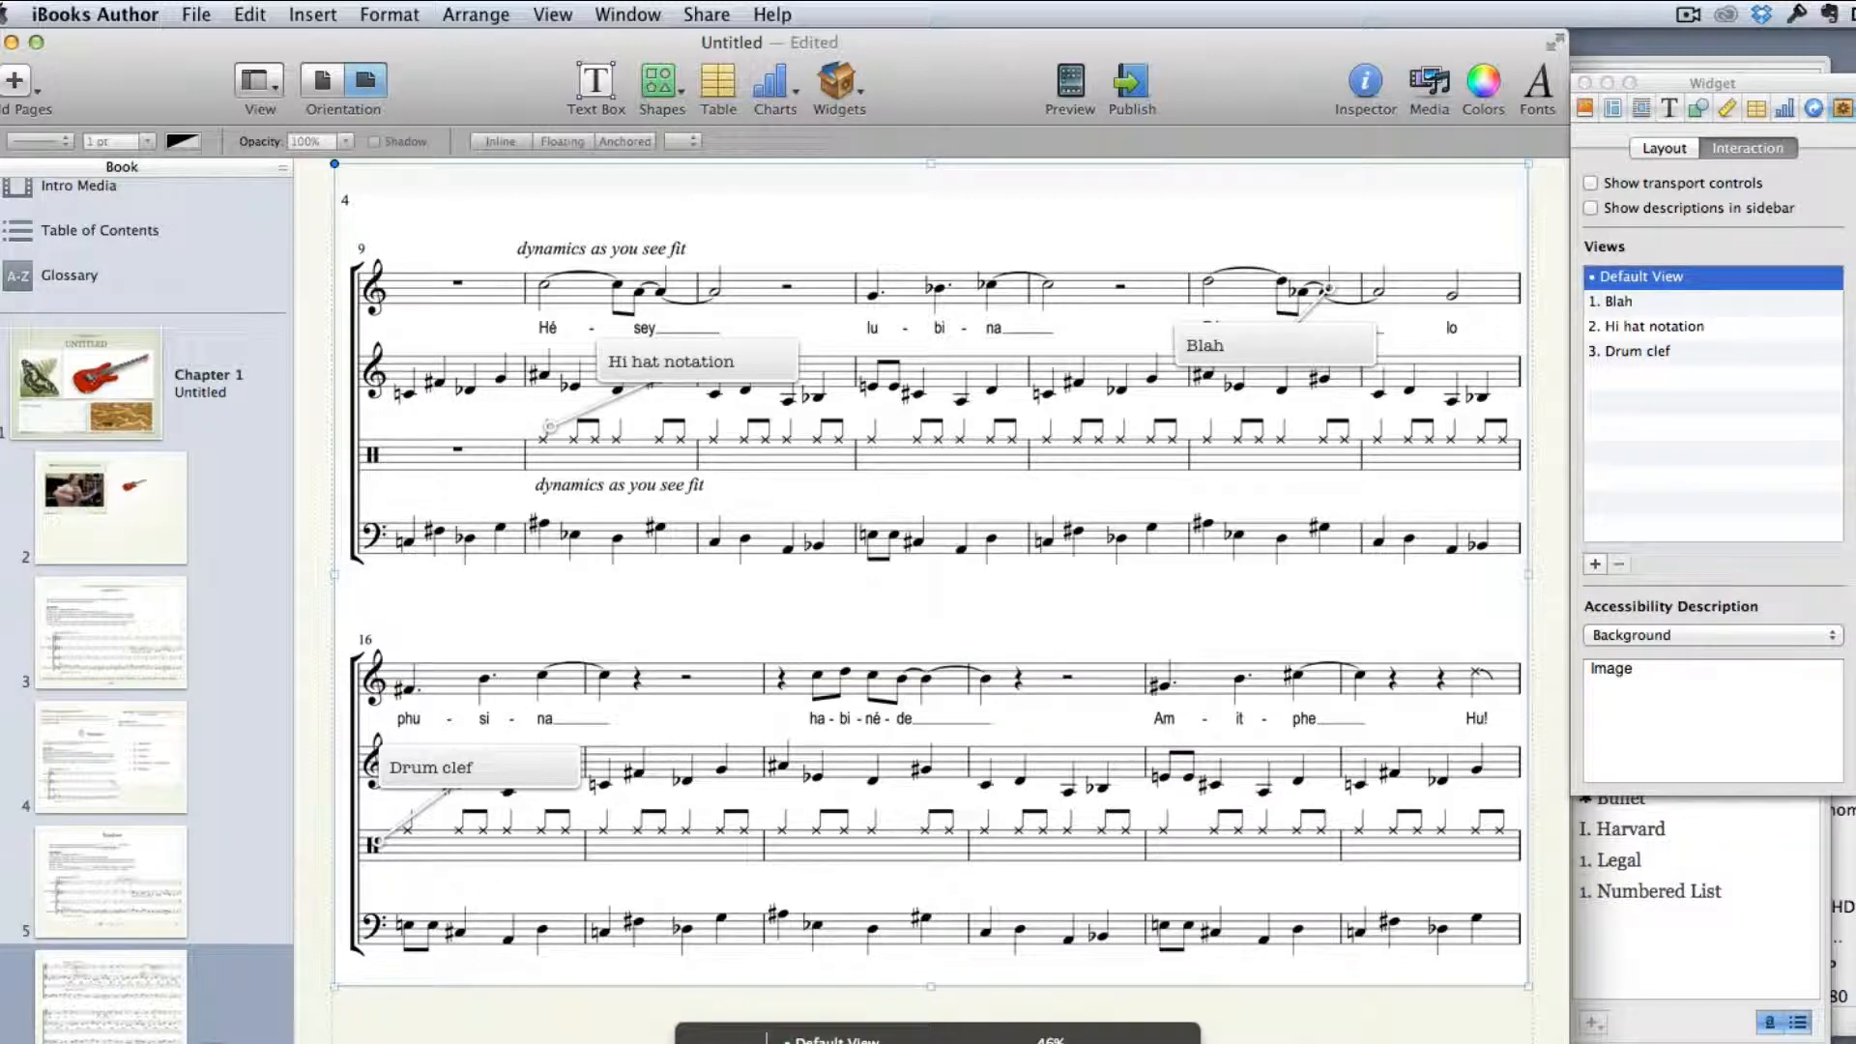
Go back to page 5, select the Ropaloon score widget, and preview the book on the iPad
{"action": "left_click", "coordinate": [529, 1005]}
{"action": "scroll", "coordinate": [528, 1005], "scroll_direction": "left", "scroll_amount": 10}
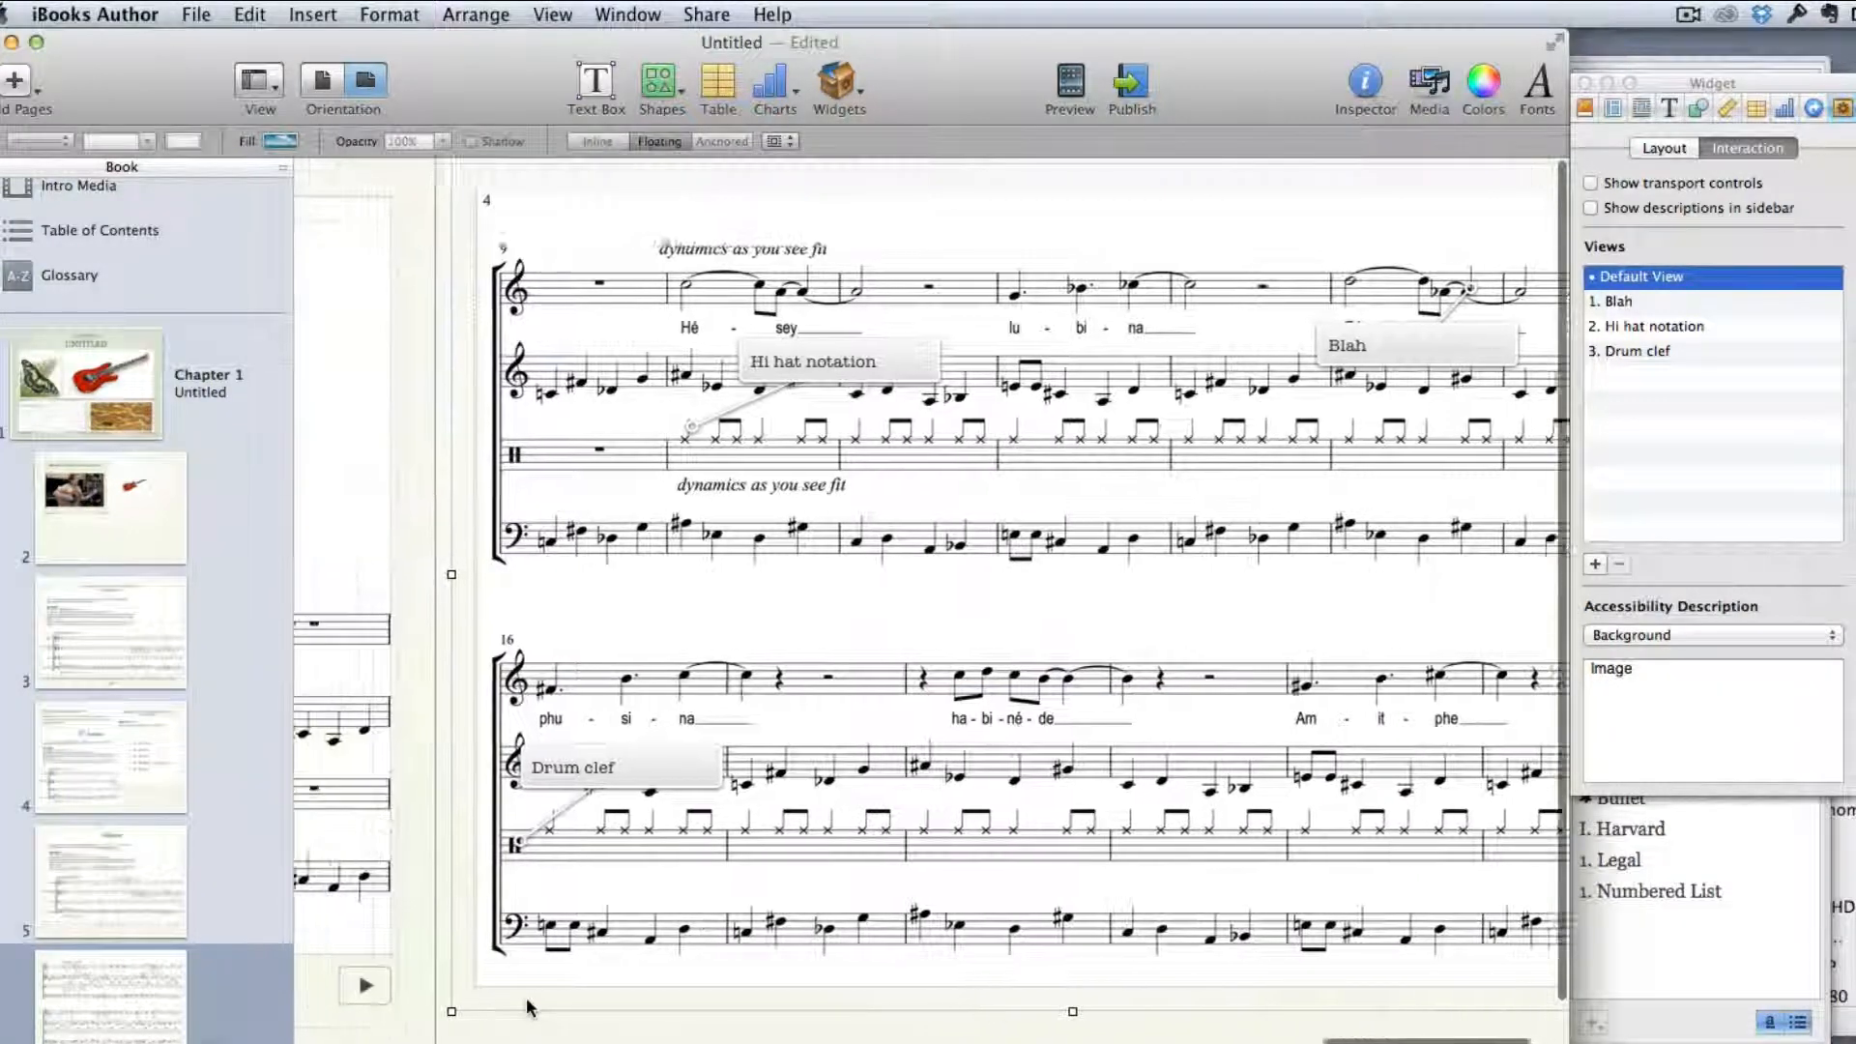
{"action": "scroll", "coordinate": [529, 1005], "scroll_direction": "left", "scroll_amount": 5}
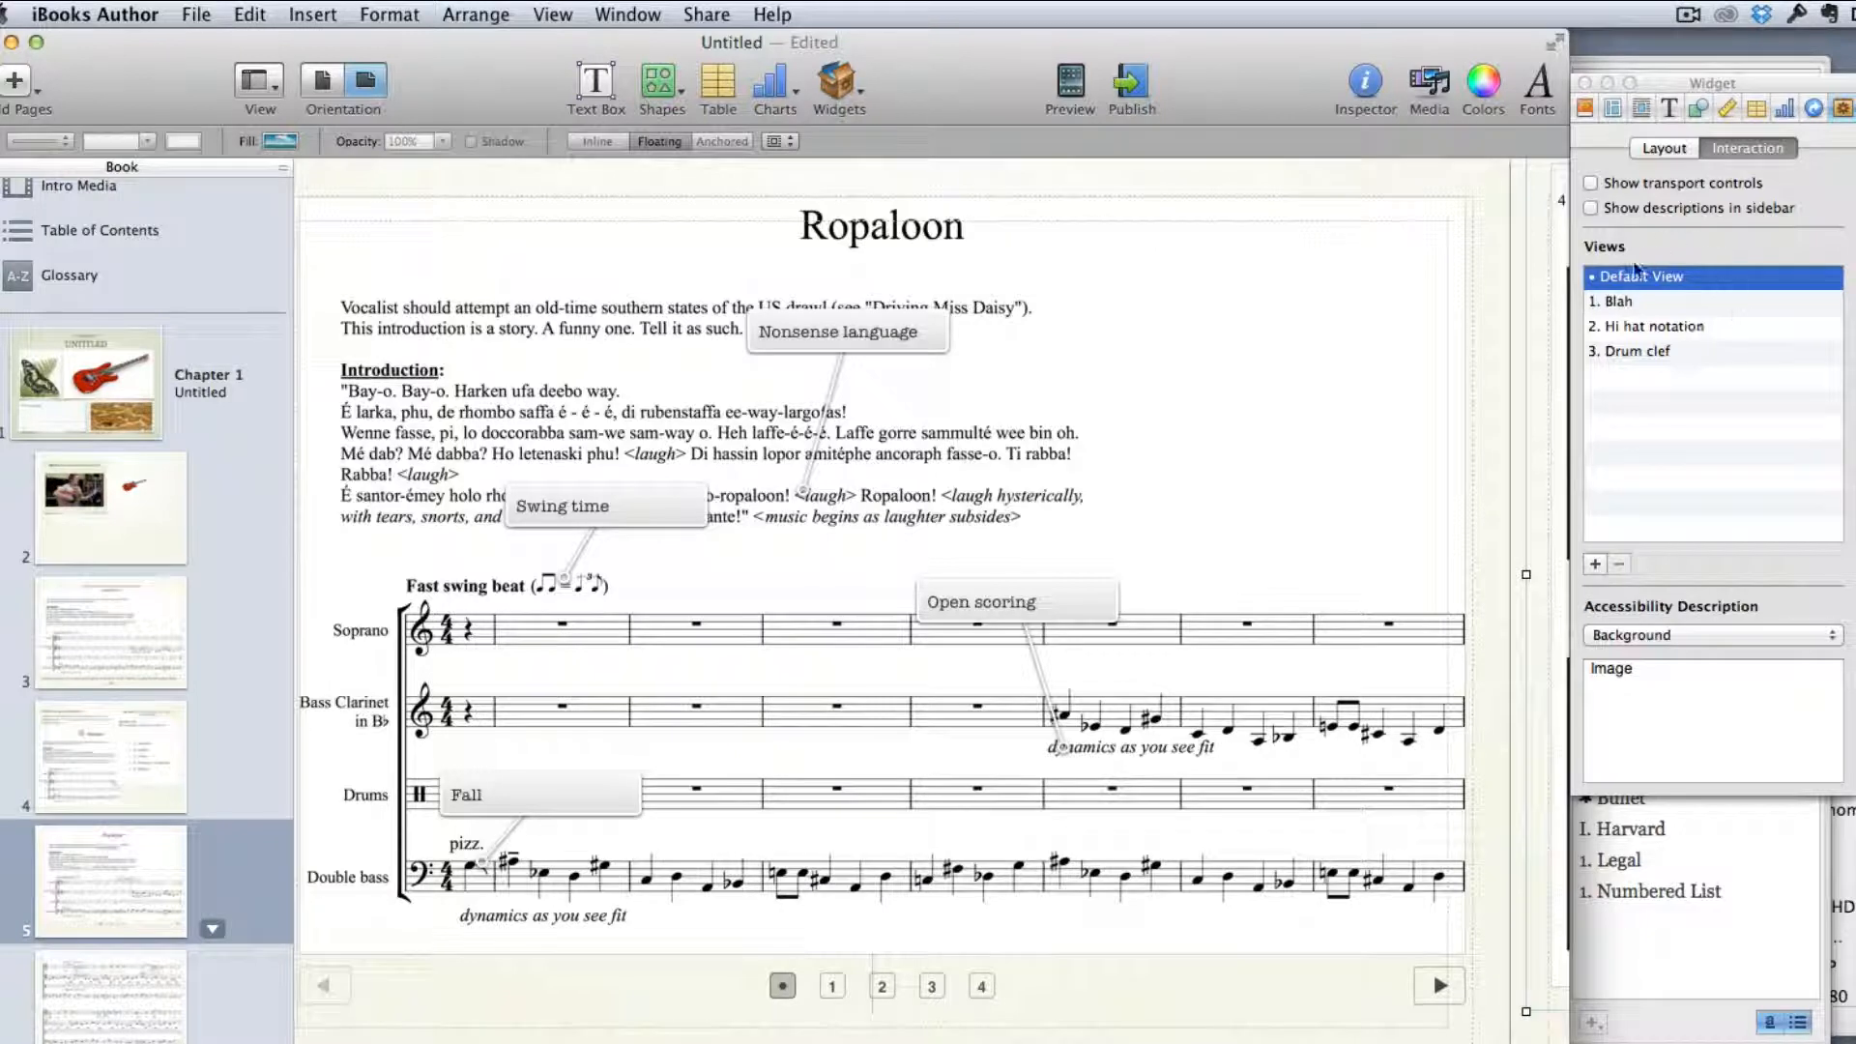
{"action": "left_click", "coordinate": [1097, 421]}
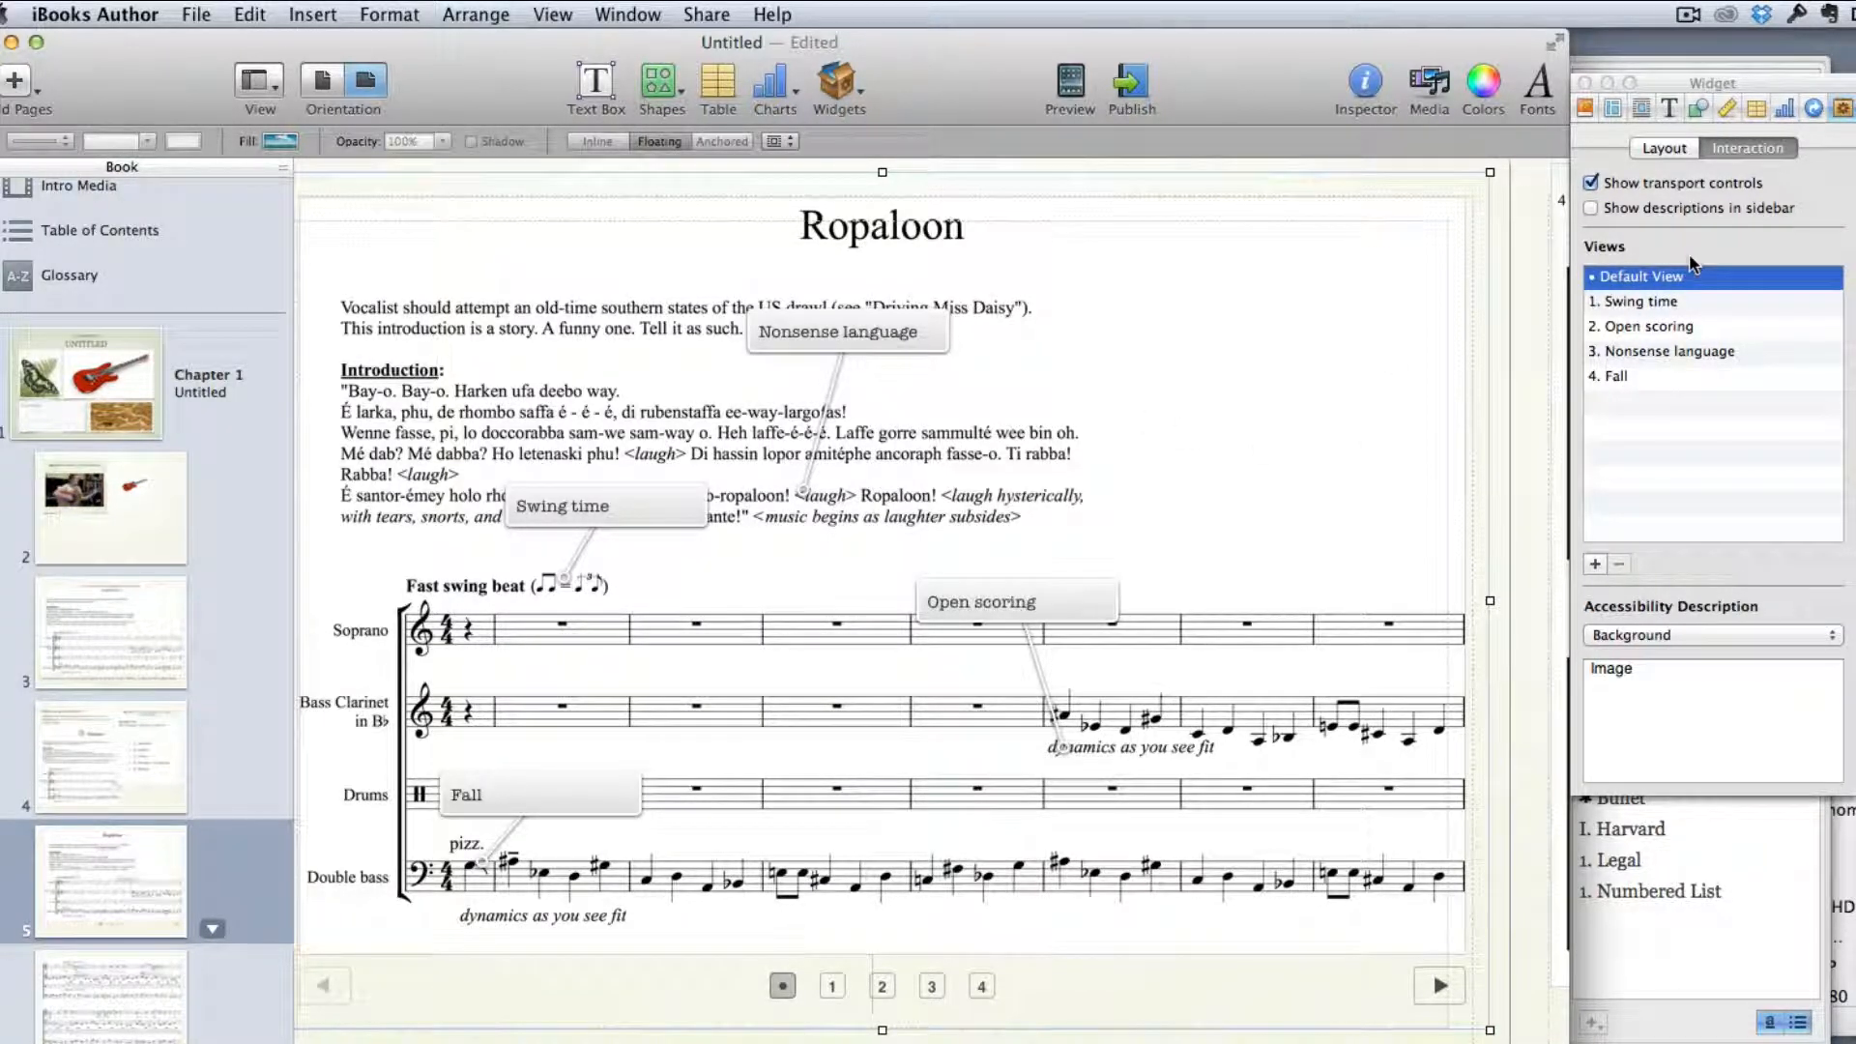
{"action": "left_click", "coordinate": [1064, 91]}
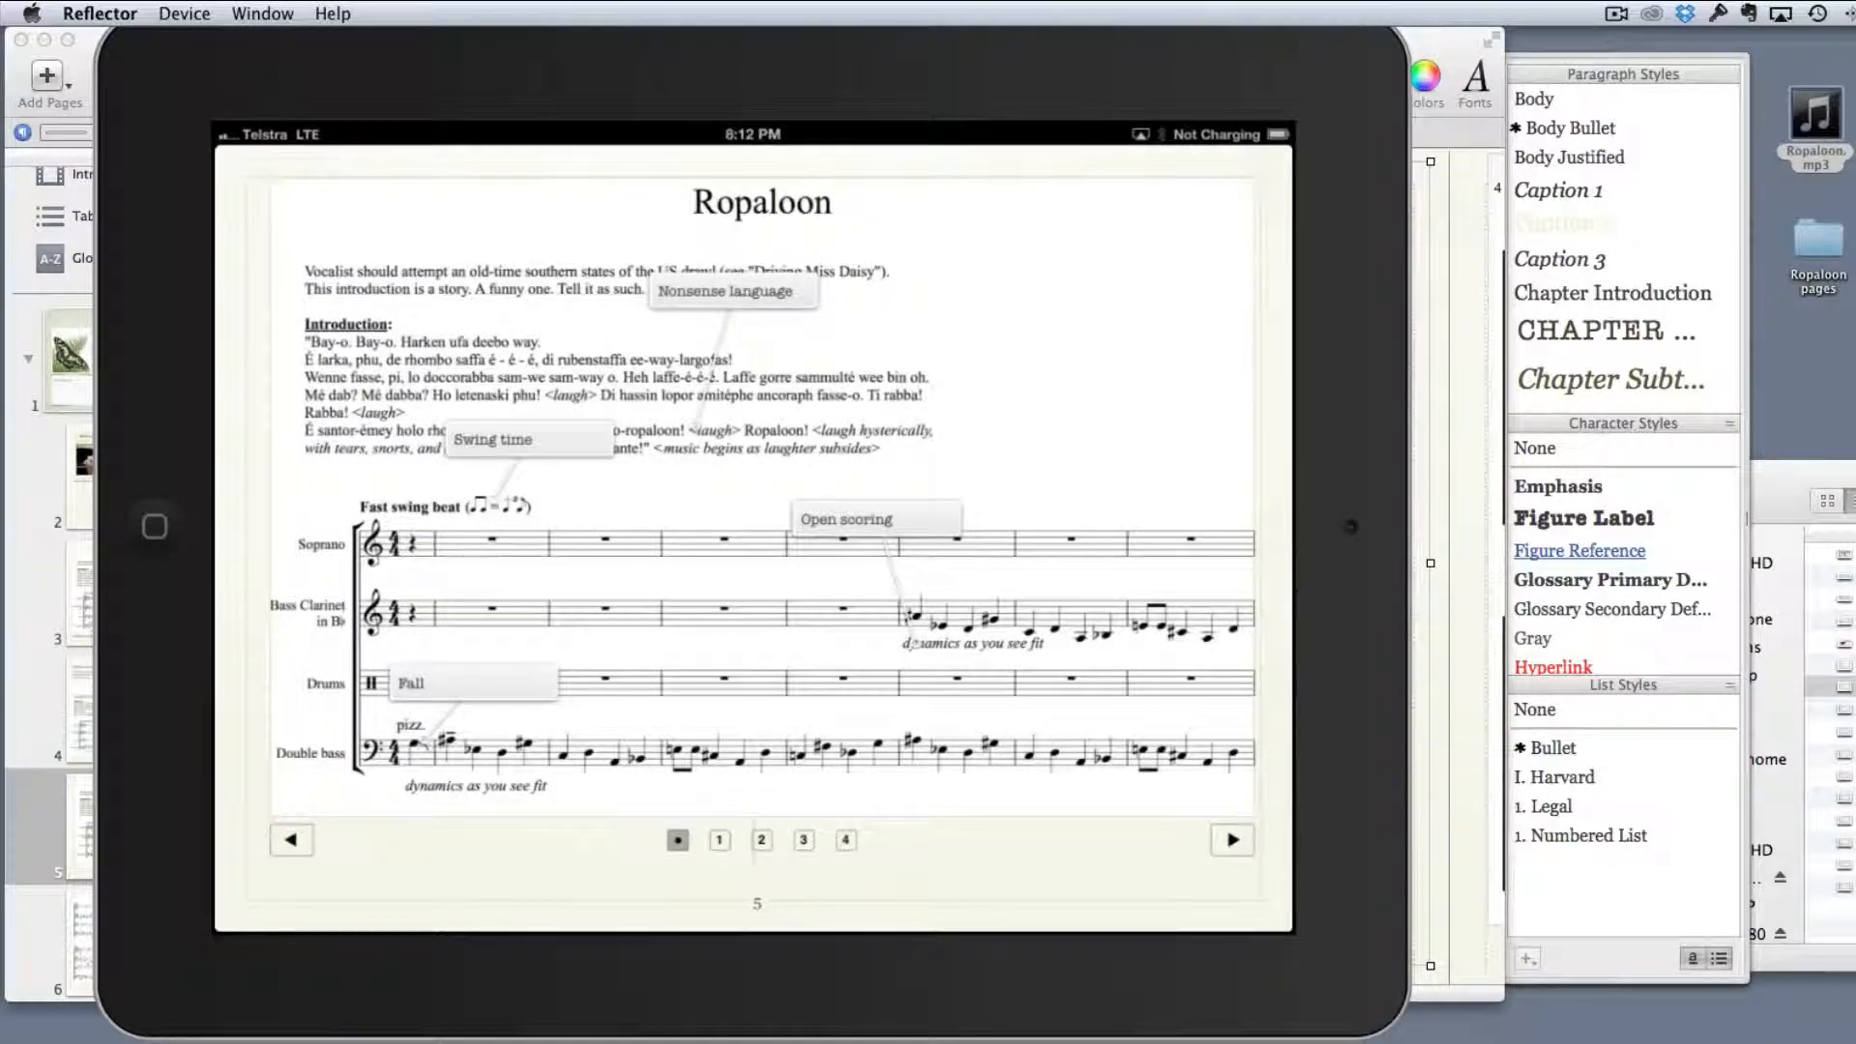
In the iPad preview, page back to the review quiz, return to the Ropaloon score, and open its "Nonsense language" label
{"action": "scroll", "coordinate": [753, 538], "scroll_direction": "left", "scroll_amount": 5}
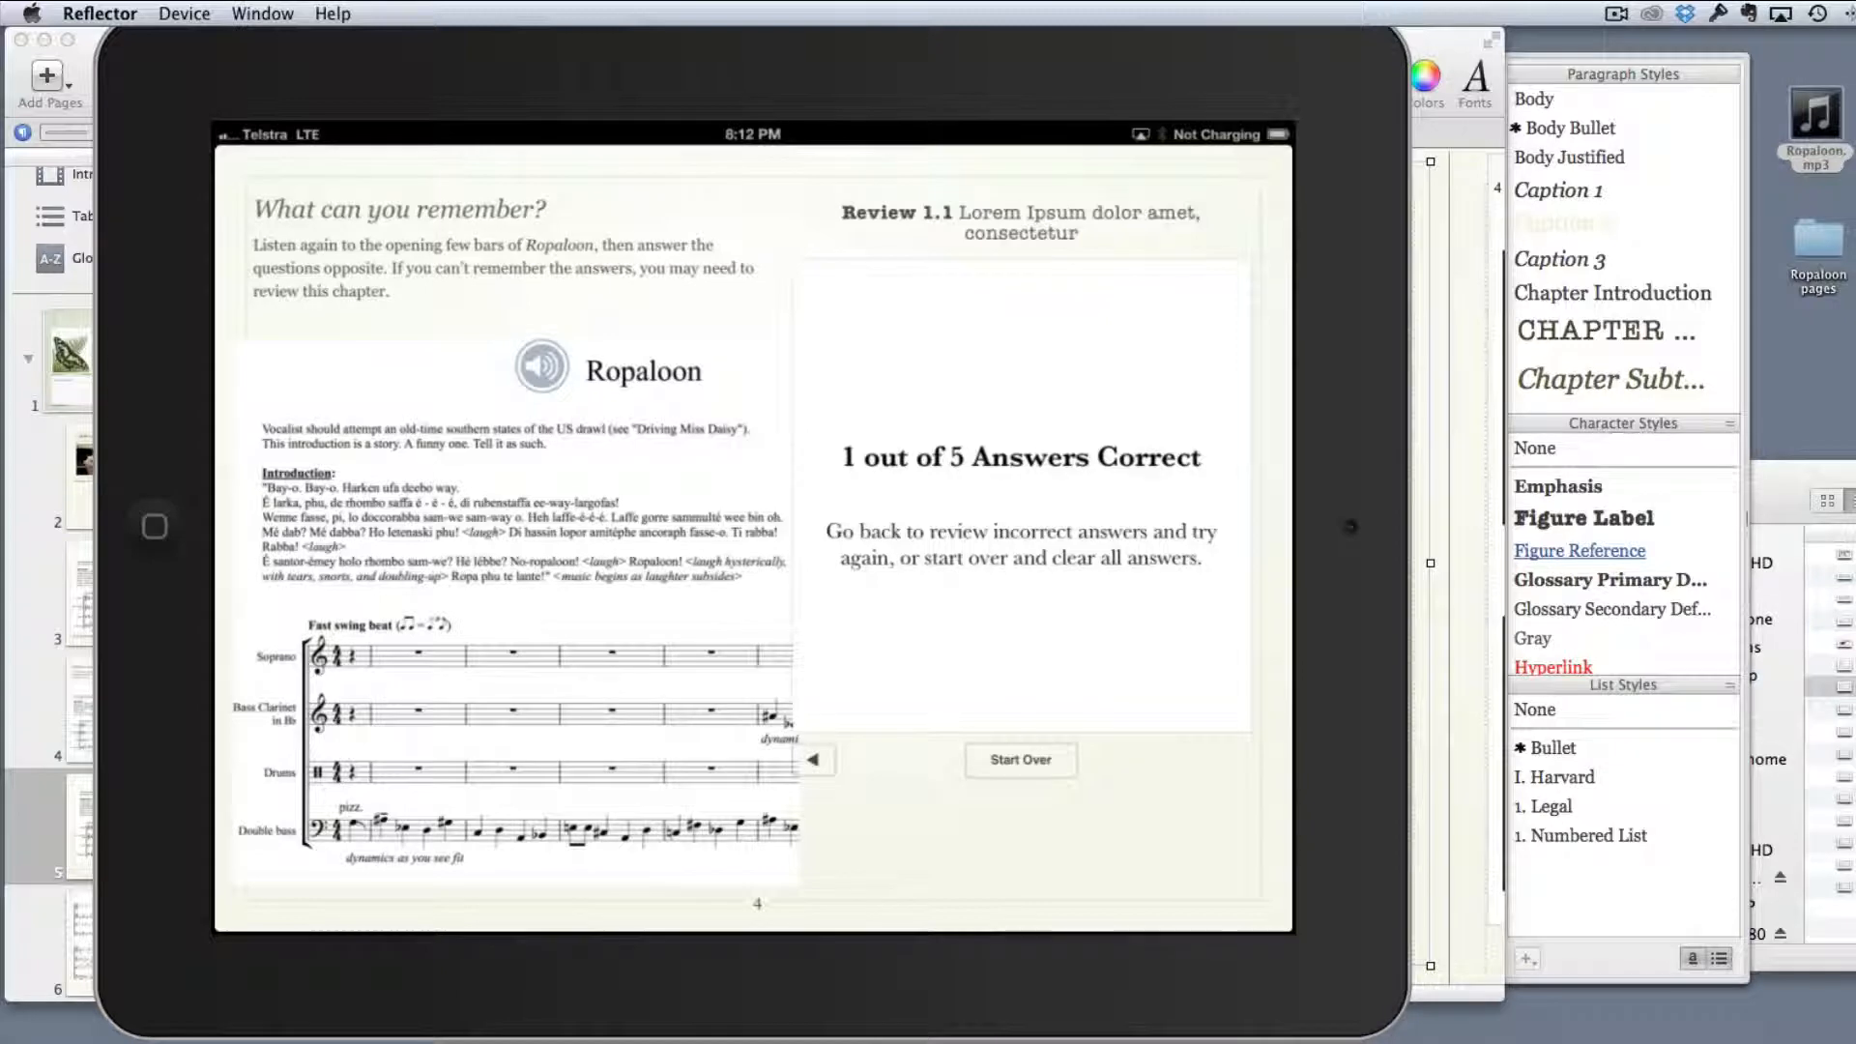
{"action": "scroll", "coordinate": [753, 539], "scroll_direction": "right", "scroll_amount": 5}
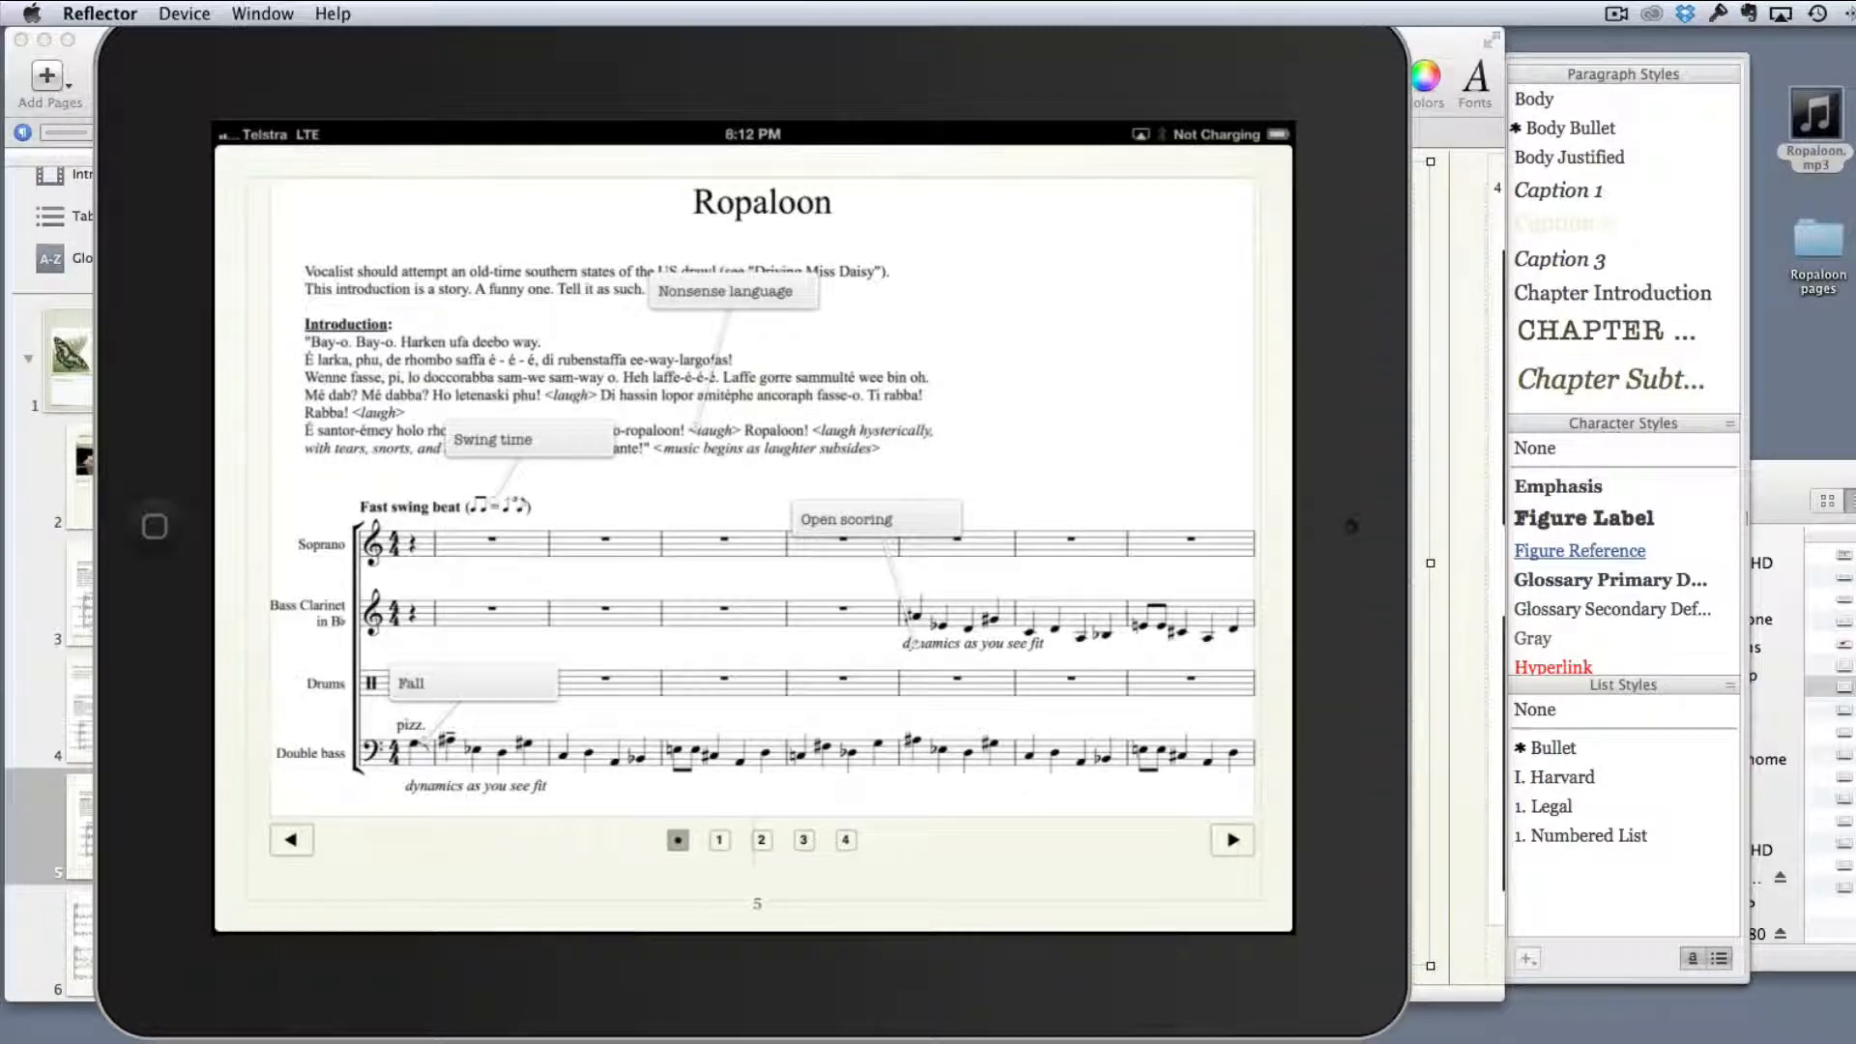
{"action": "left_click", "coordinate": [733, 292]}
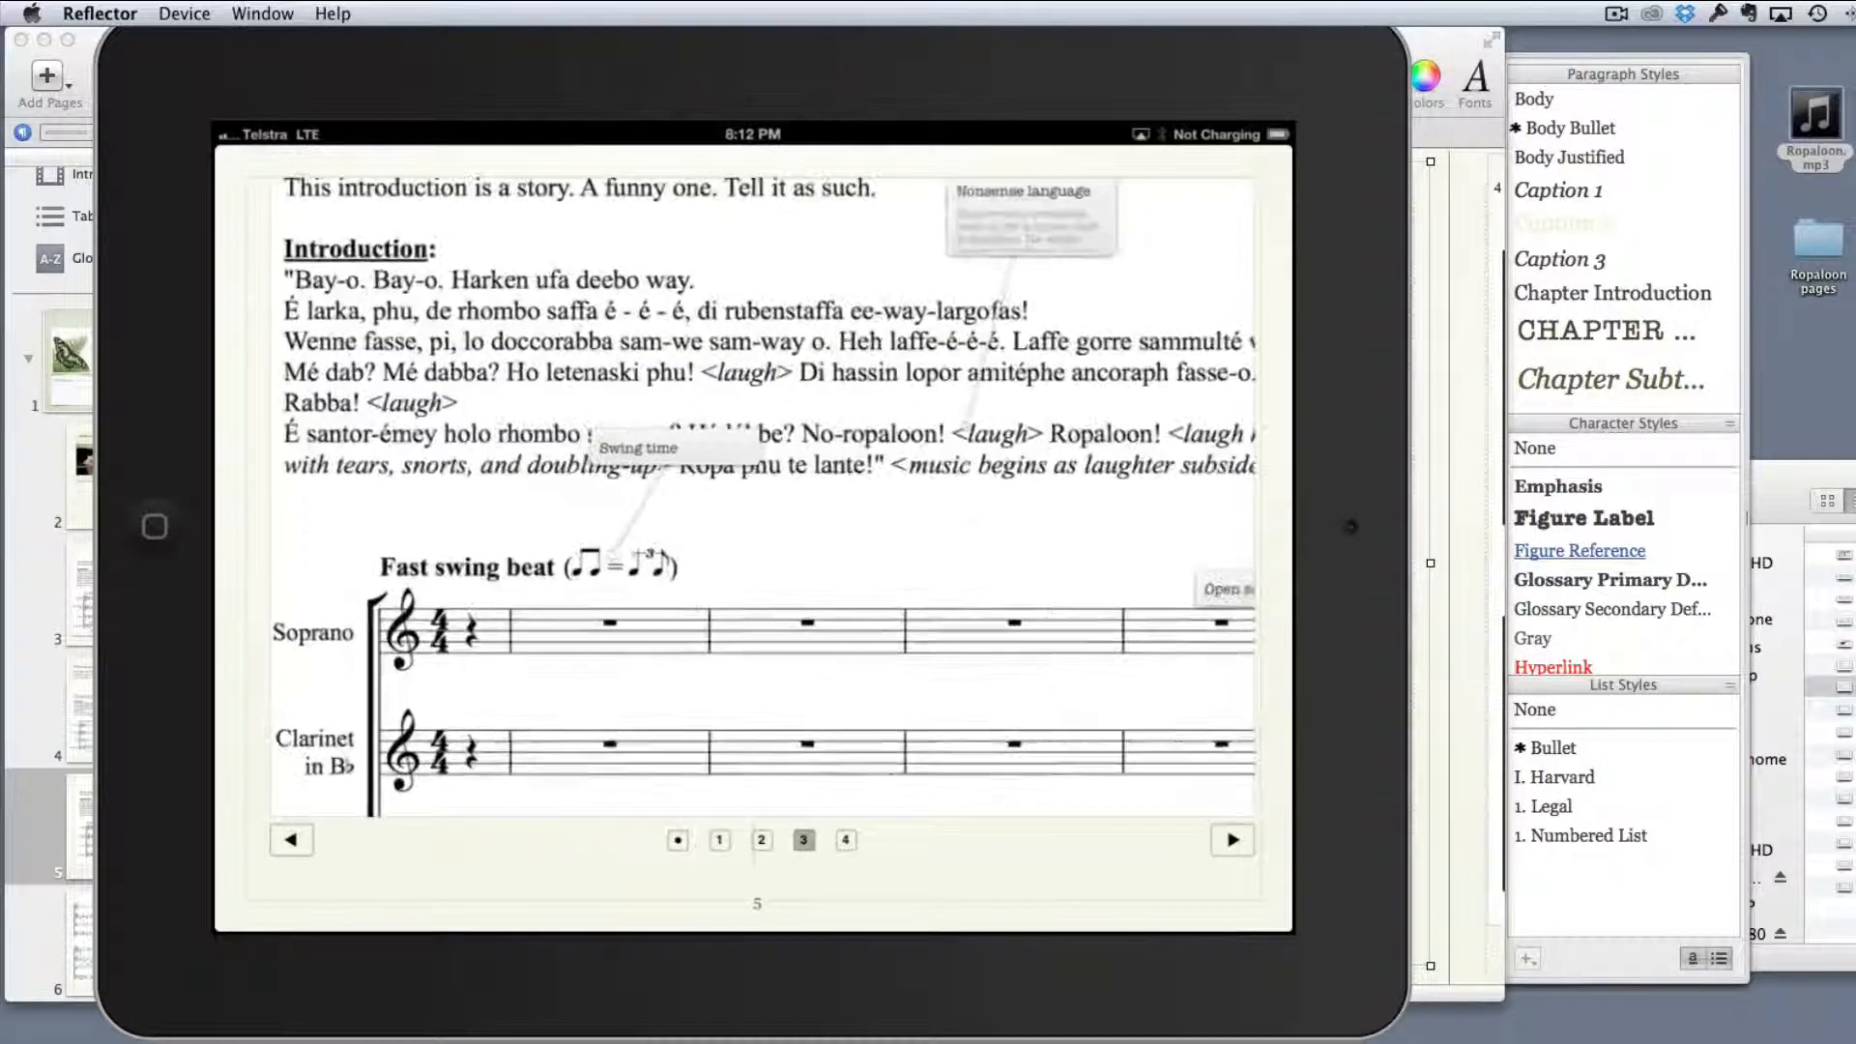